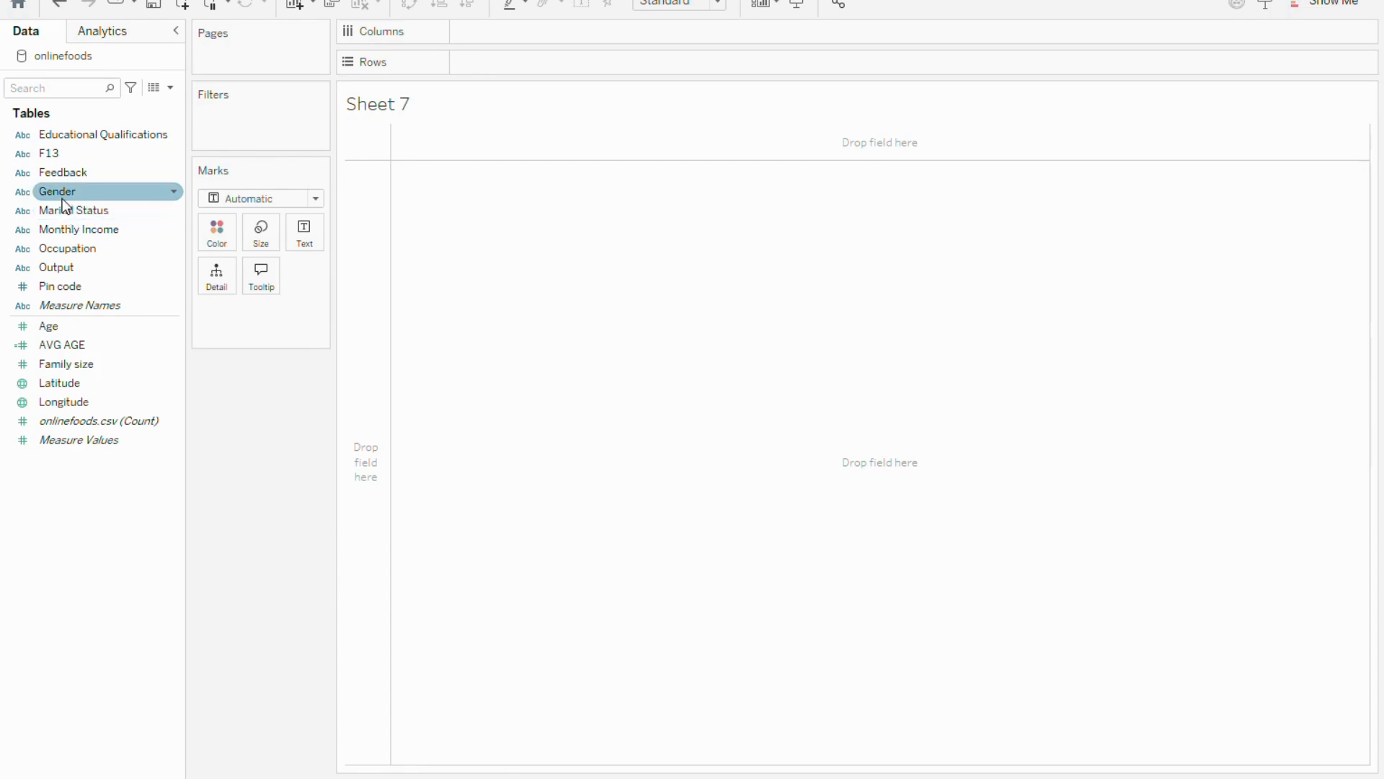
# Build a bar chart by placing Gender and AVG AGE on Rows
pyautogui.moveTo(55, 185); pyautogui.dragTo(466, 62)
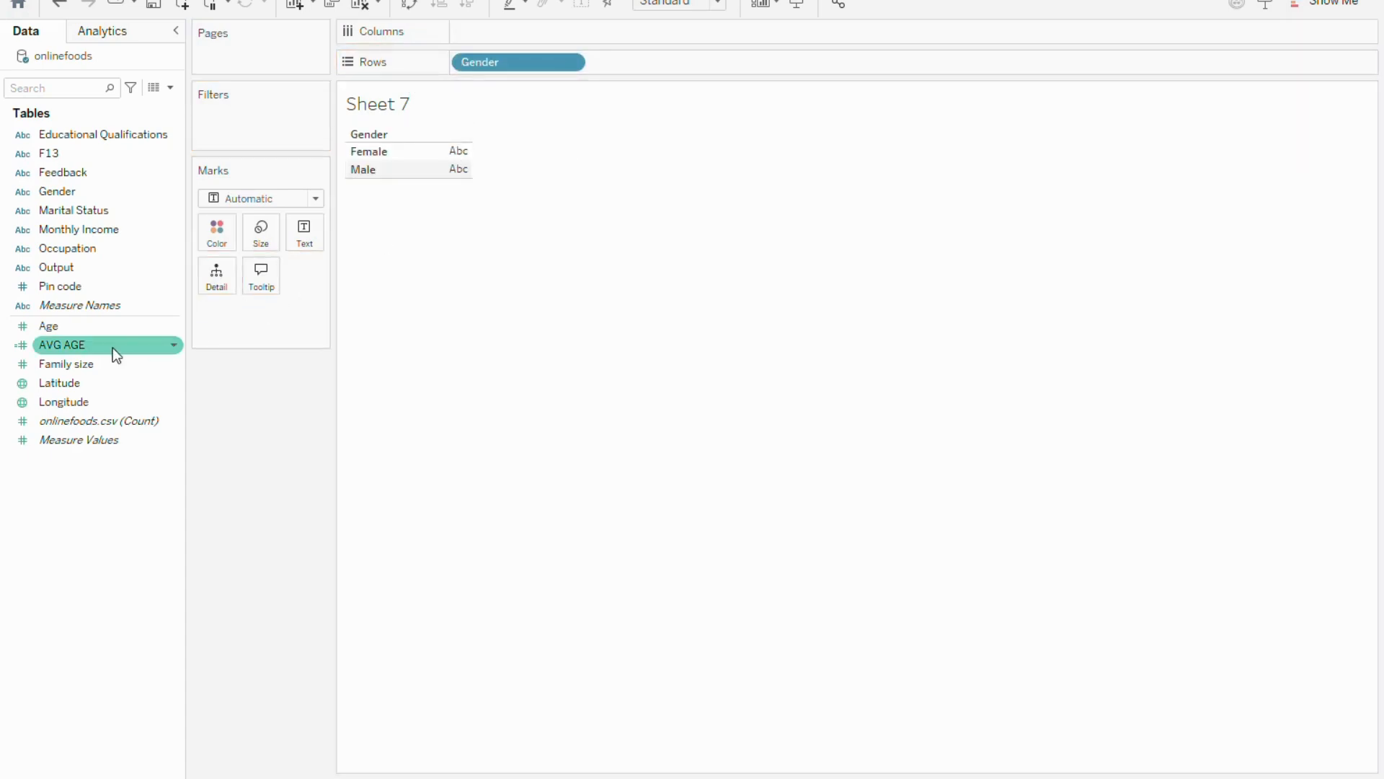
pyautogui.click(75, 328)
pyautogui.moveTo(76, 332)
pyautogui.mouseDown()
pyautogui.moveTo(204, 327)
pyautogui.moveTo(84, 327)
pyautogui.moveTo(60, 348)
pyautogui.moveTo(261, 322)
pyautogui.moveTo(607, 76)
pyautogui.mouseUp()
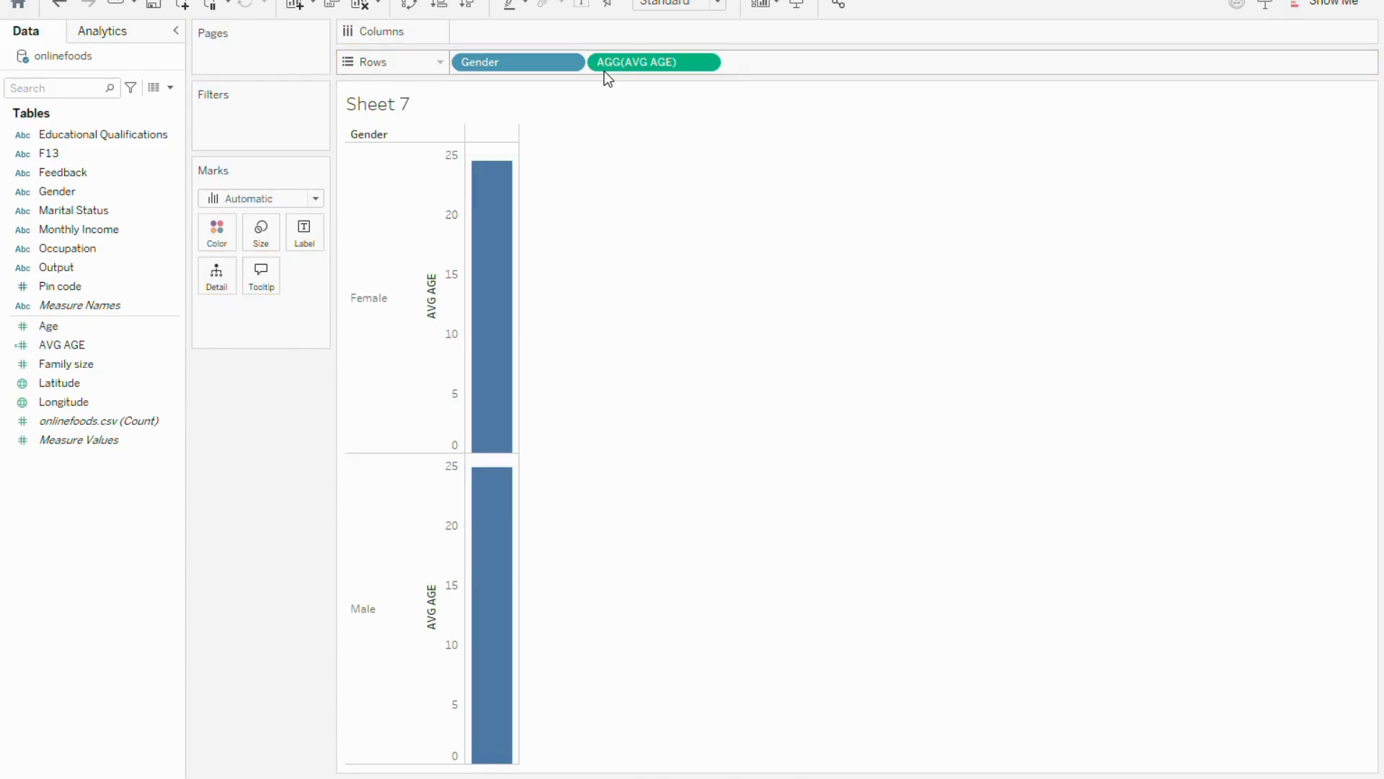
pyautogui.moveTo(511, 215)
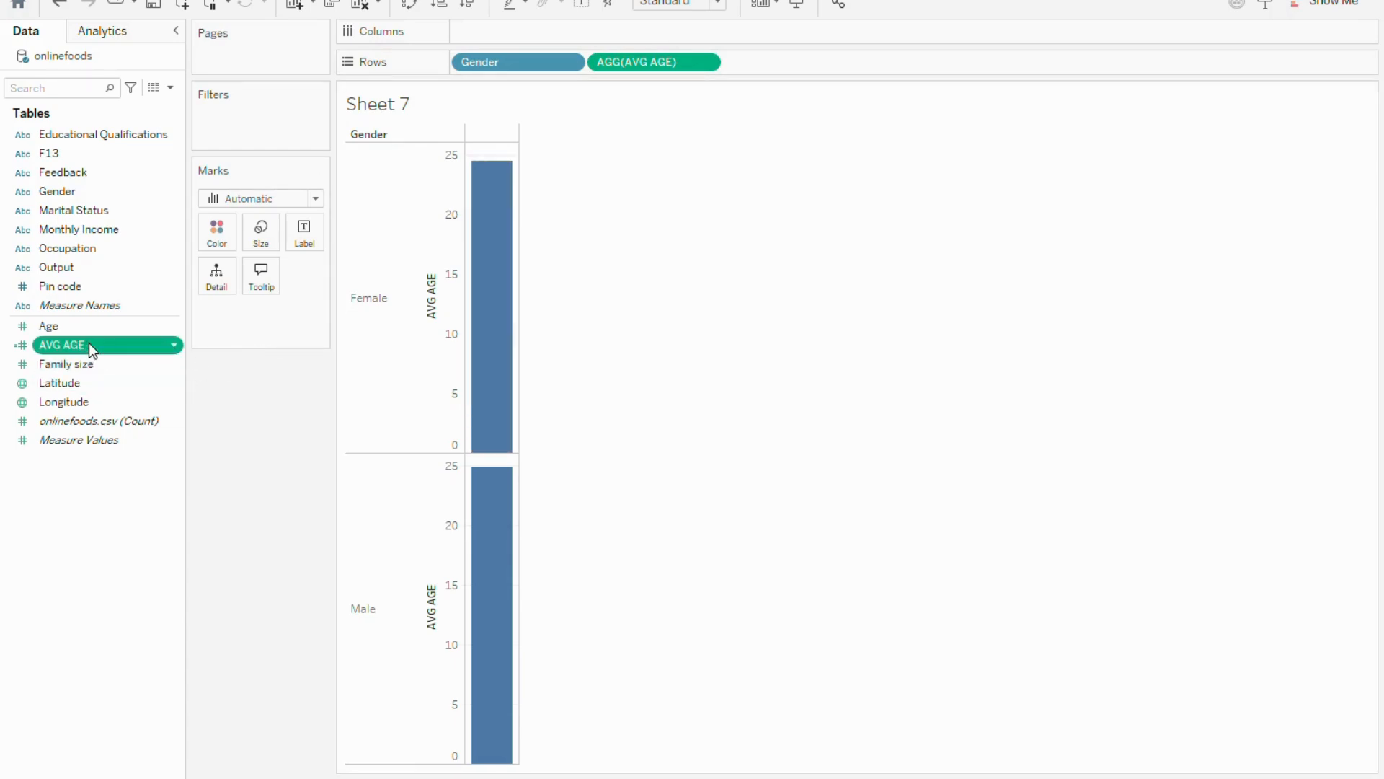
# Colour the bars by AVG AGE and inspect the average age of the Female and Male bars
pyautogui.moveTo(87, 347); pyautogui.dragTo(215, 238)
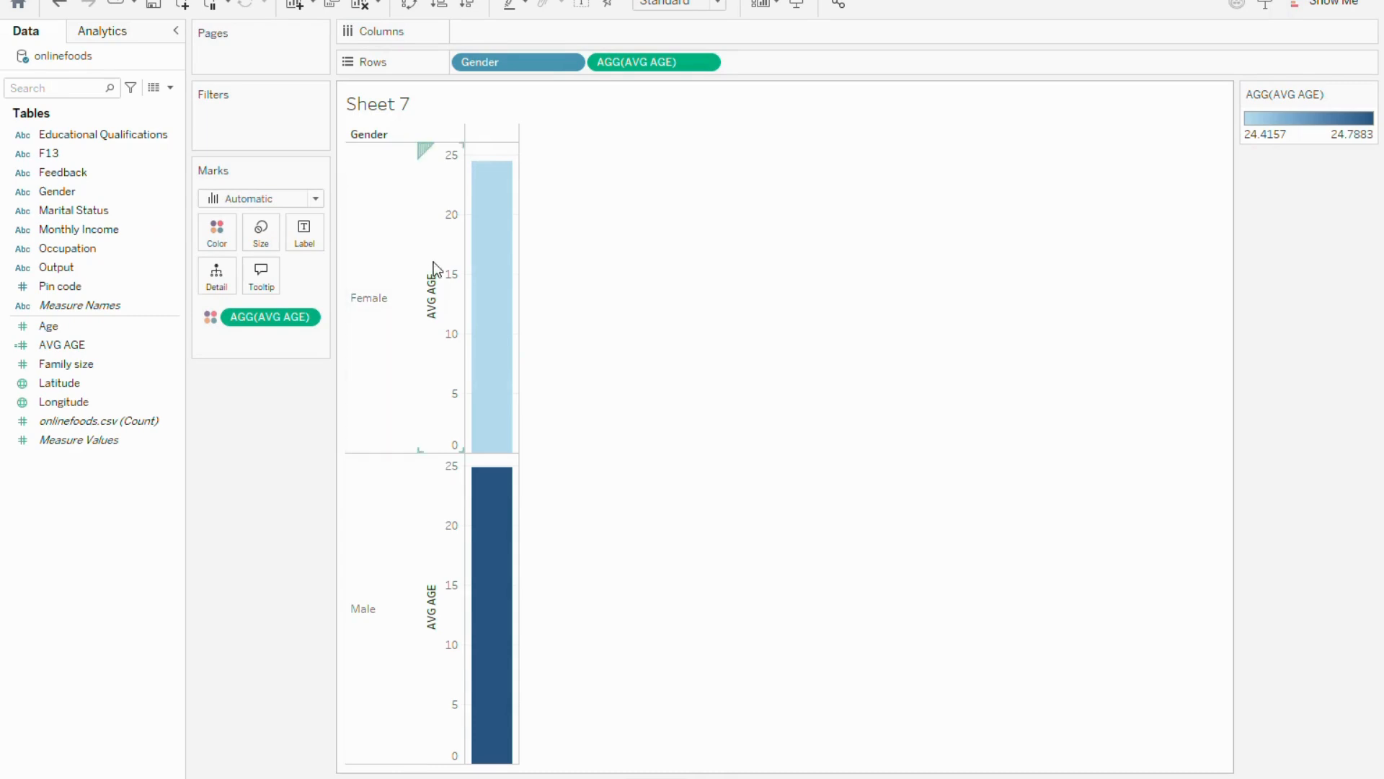
pyautogui.moveTo(504, 449)
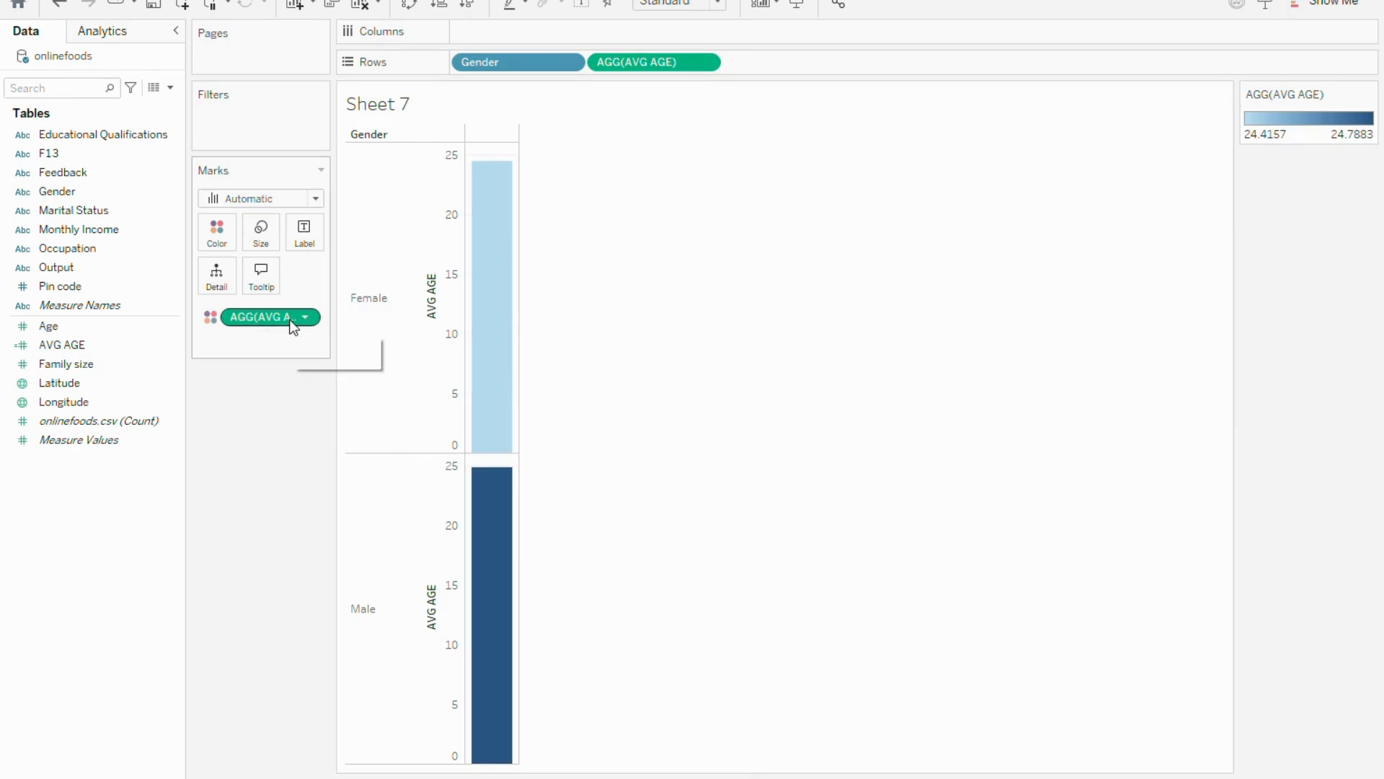
pyautogui.moveTo(483, 304)
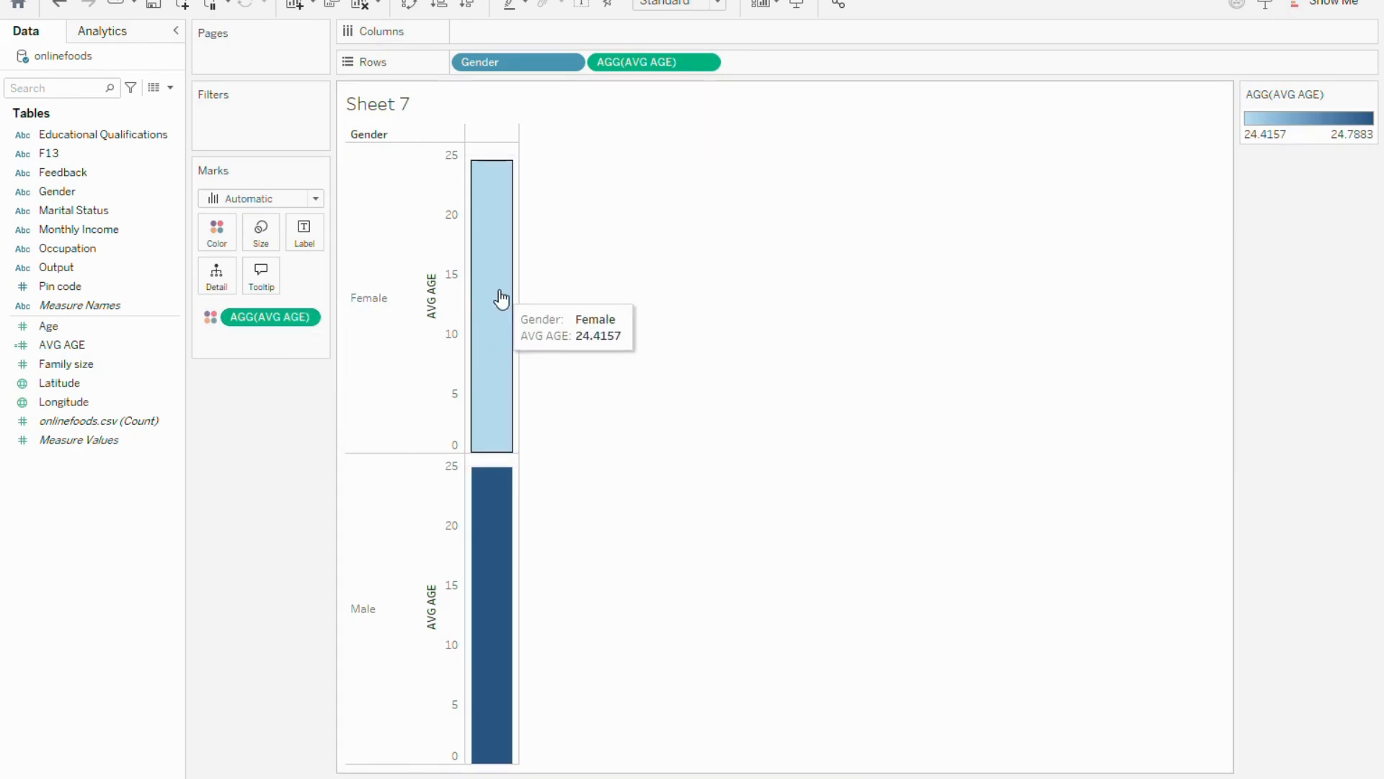
pyautogui.moveTo(488, 519)
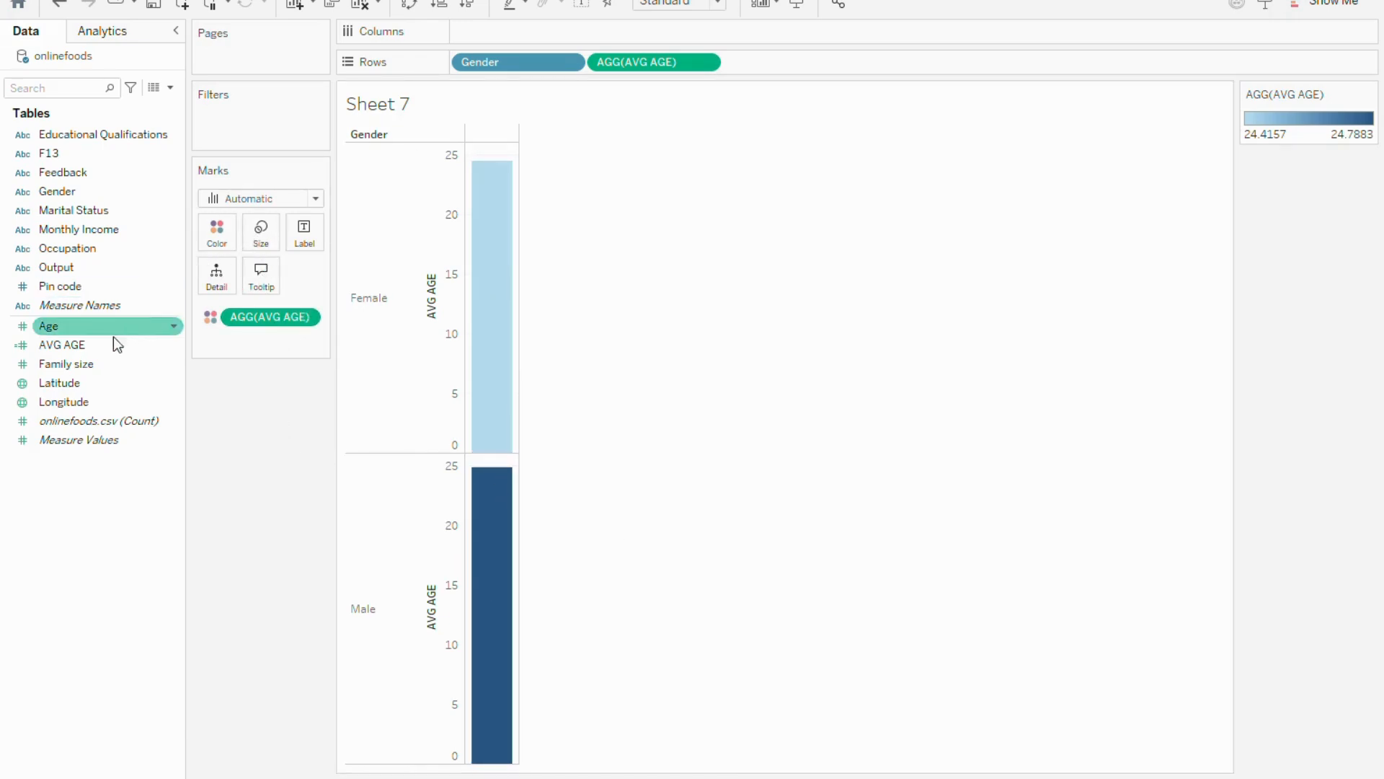
# Add Family size to Rows as a sum, after AVG AGE
pyautogui.click(63, 369)
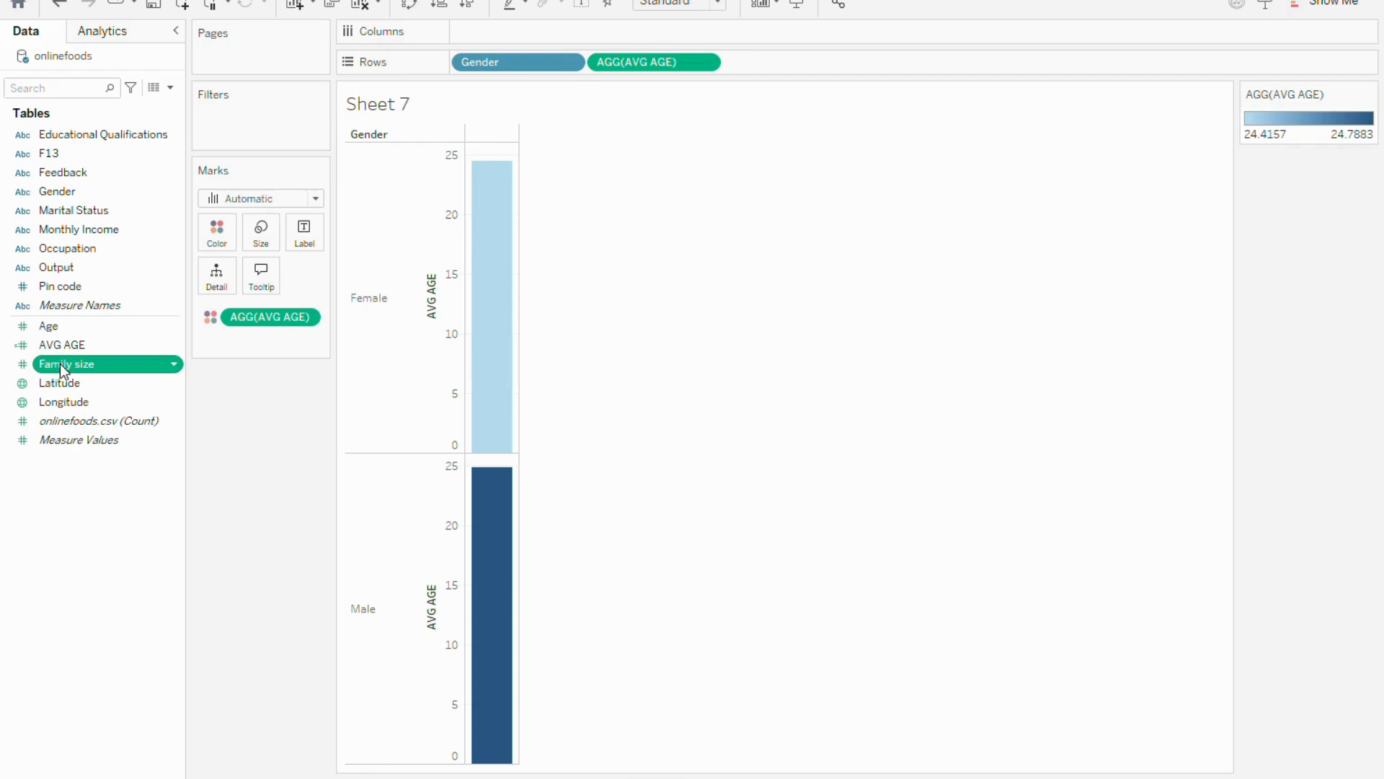
pyautogui.moveTo(62, 368)
pyautogui.mouseDown()
pyautogui.moveTo(149, 355)
pyautogui.moveTo(194, 321)
pyautogui.moveTo(519, 225)
pyautogui.moveTo(748, 71)
pyautogui.mouseUp()
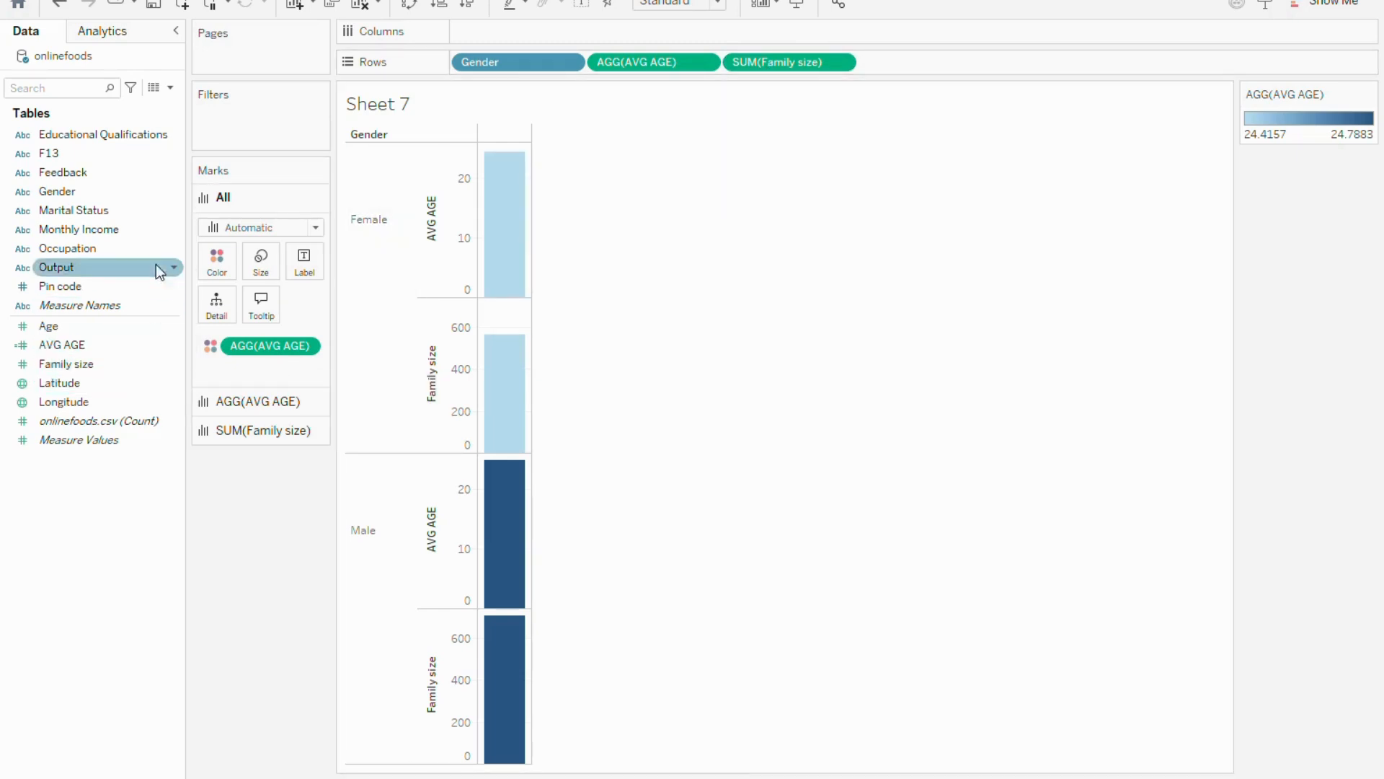
# Create a calculated field named AVG FAMILY with the formula AVG([Family size])
pyautogui.click(170, 87)
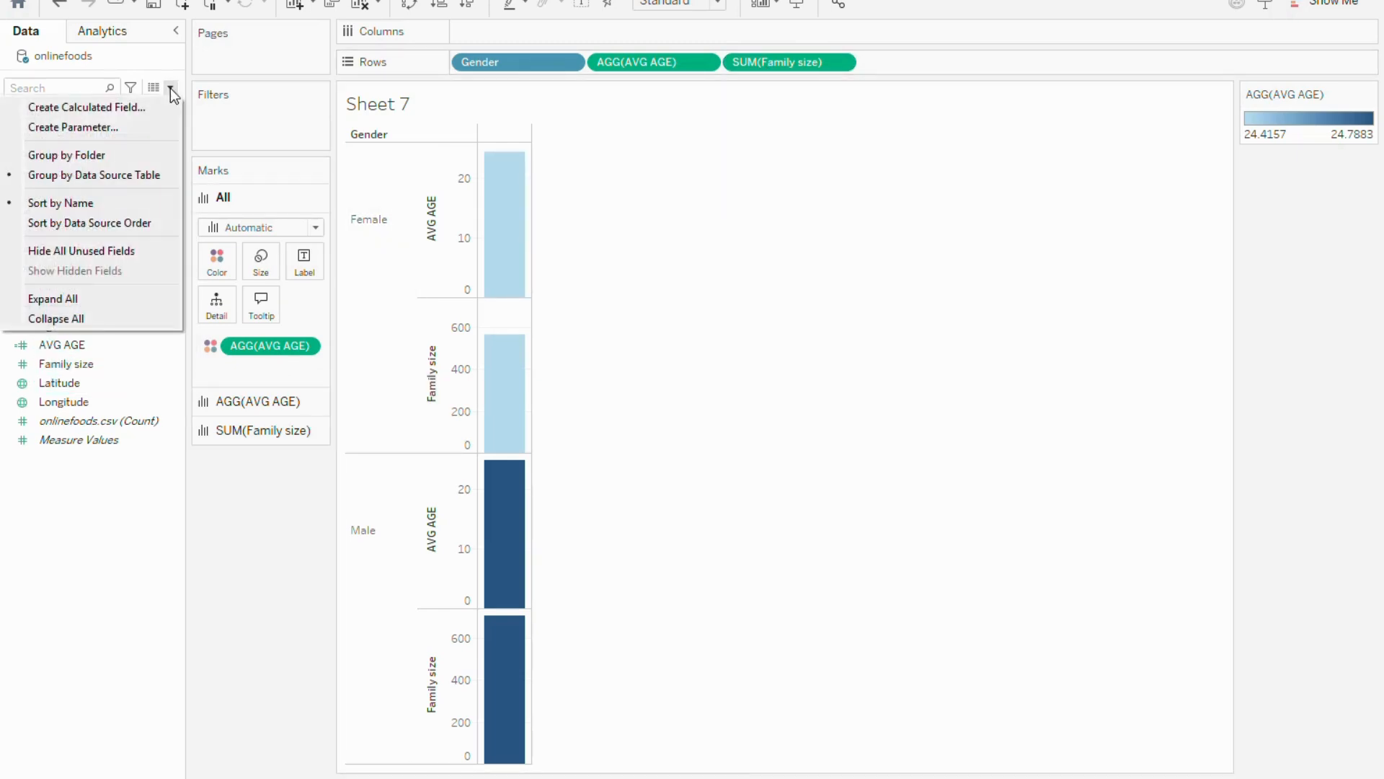
pyautogui.click(142, 118)
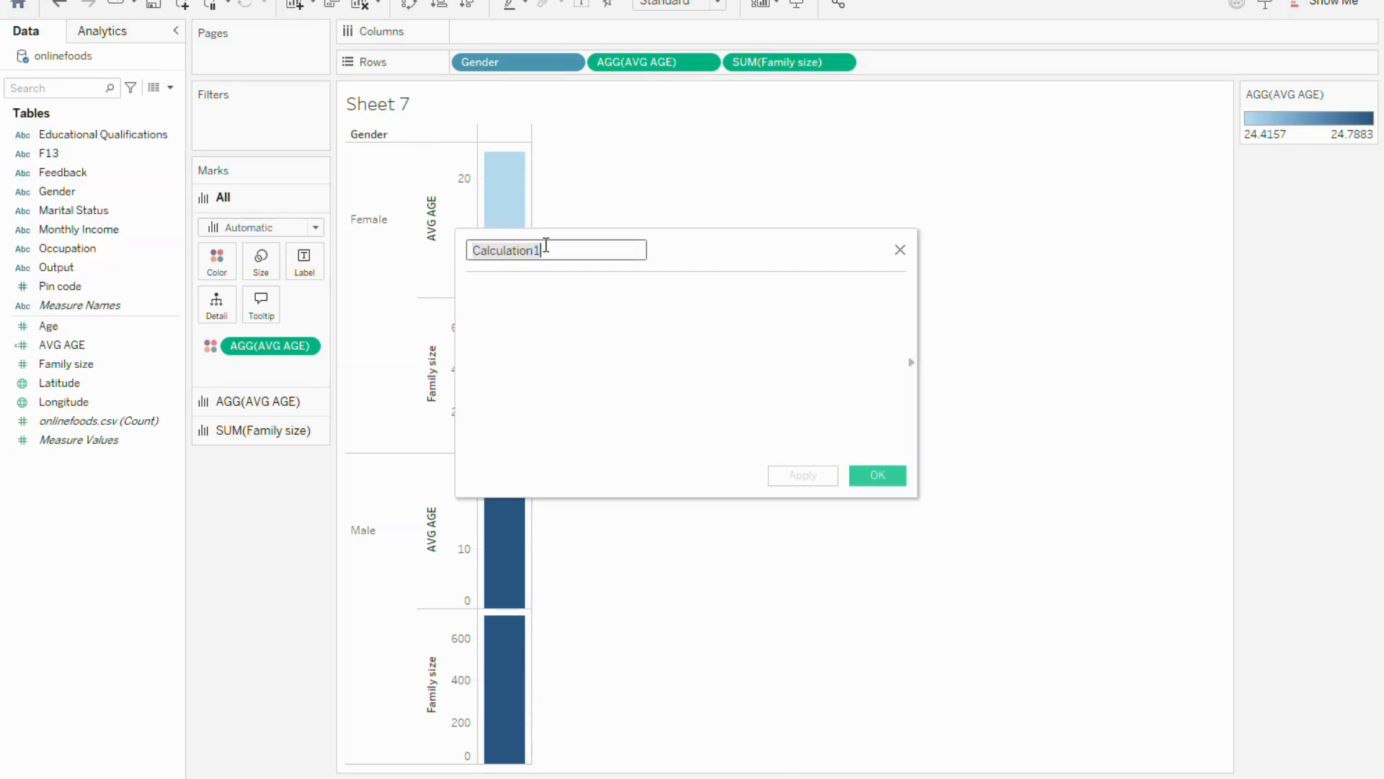
pyautogui.moveTo(545, 245); pyautogui.dragTo(469, 249)
pyautogui.write('AVG FAMILY')
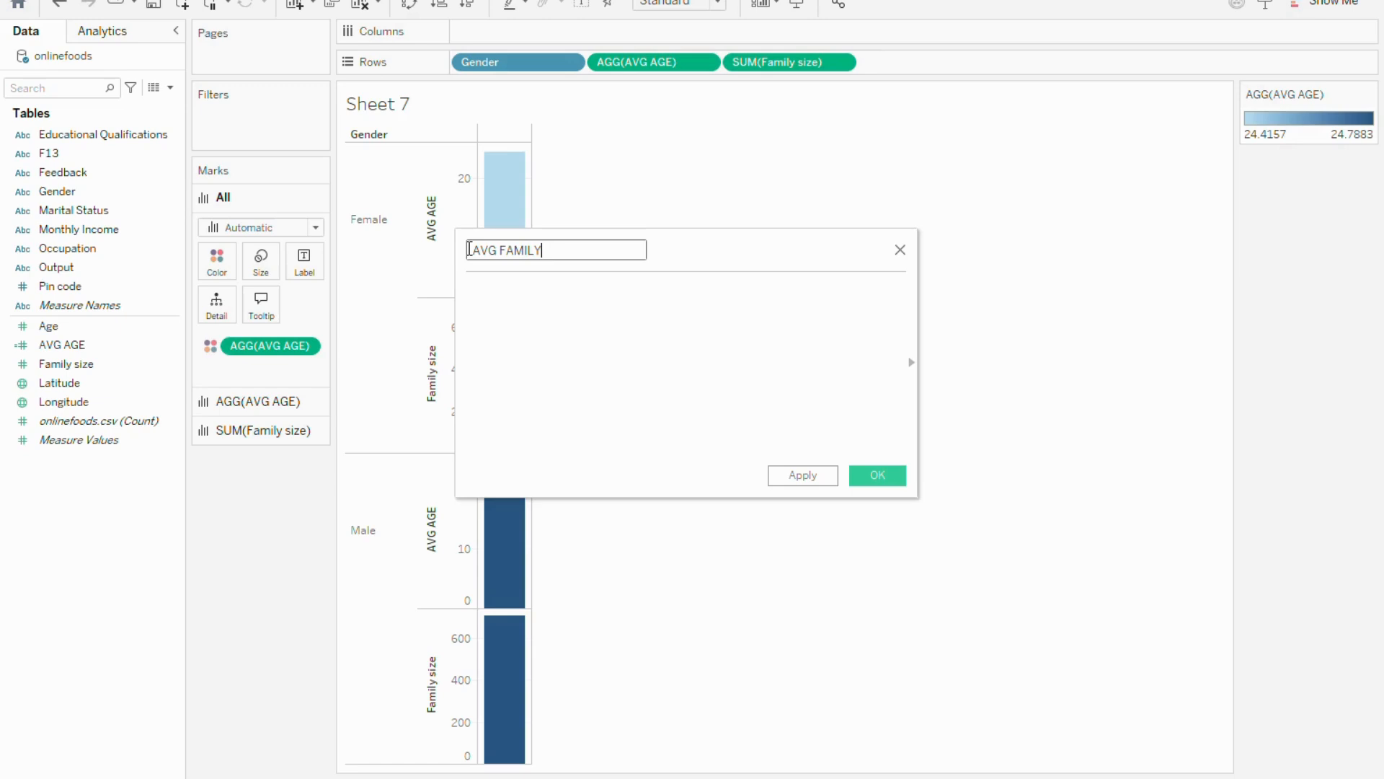
pyautogui.click(500, 301)
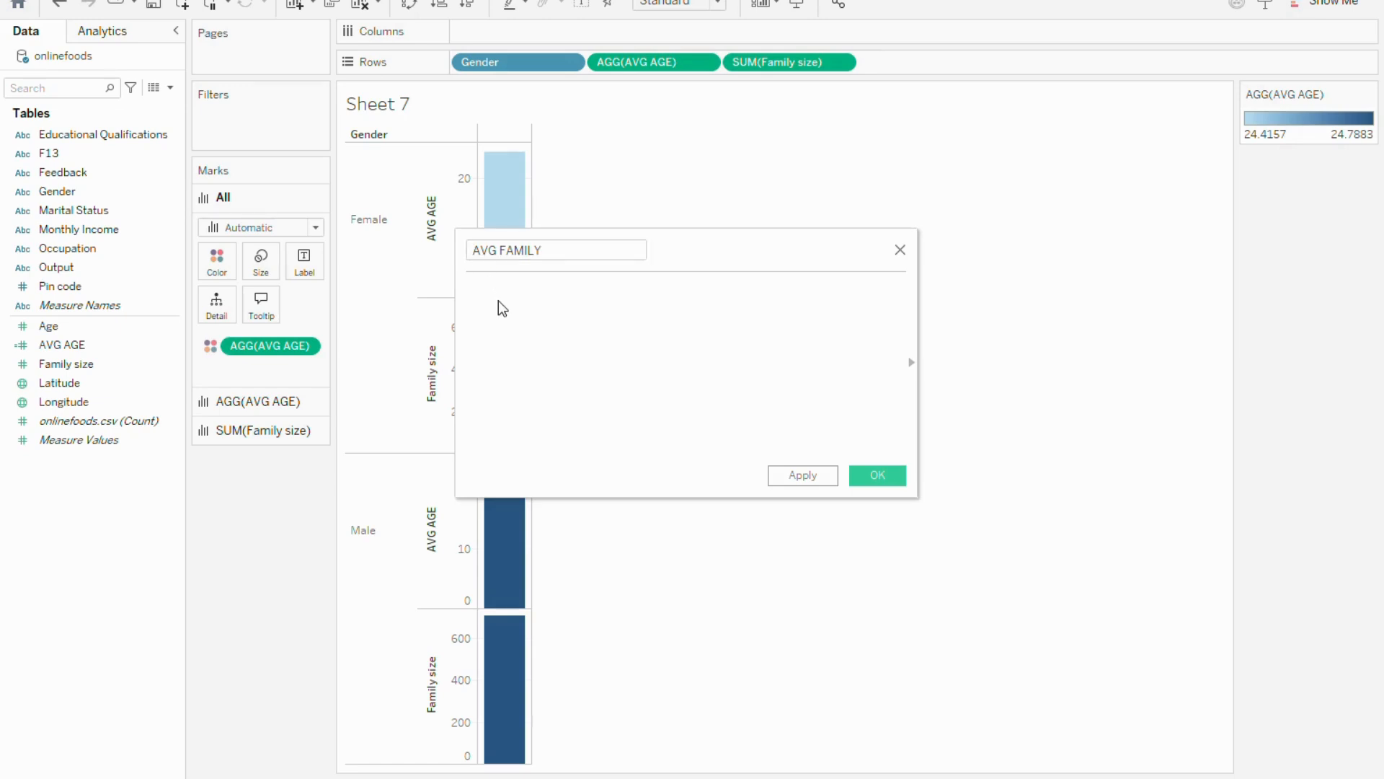
pyautogui.write('AVG')
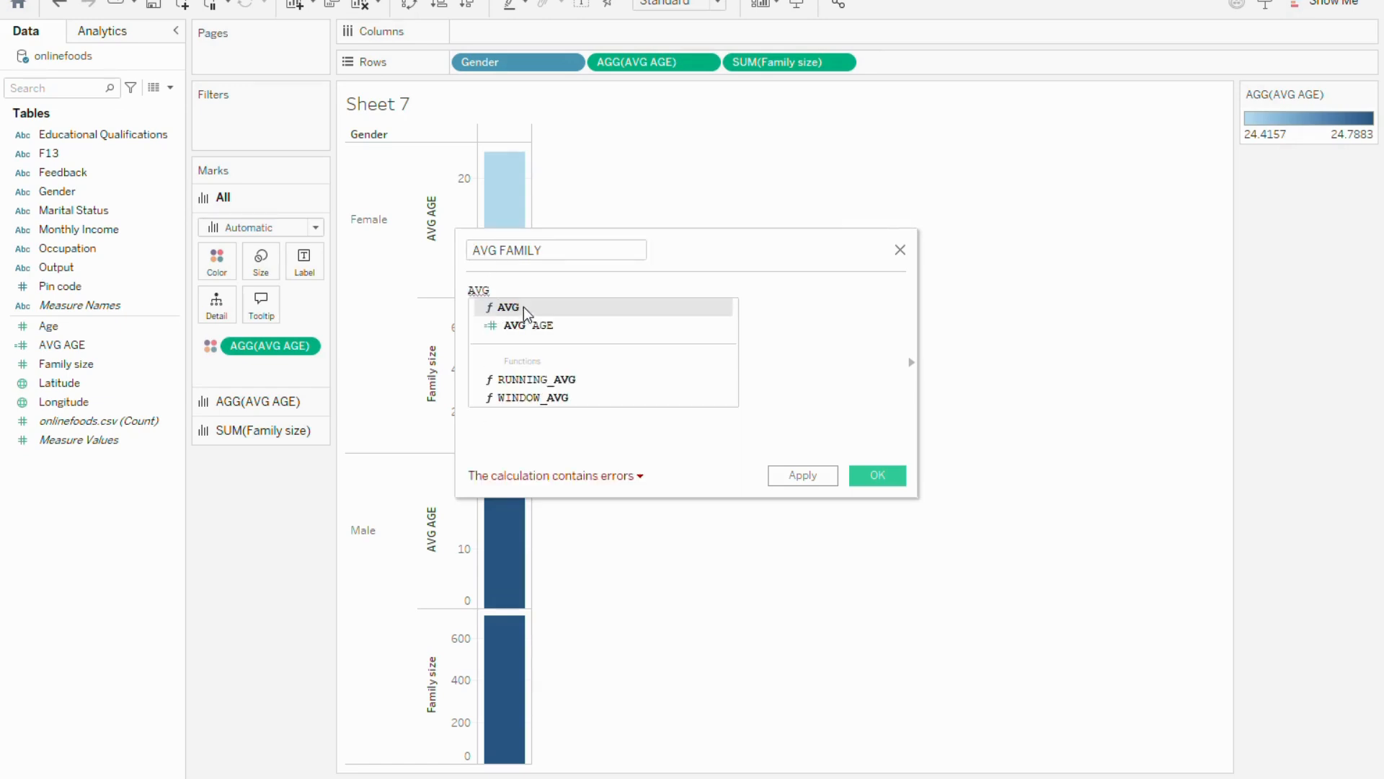
pyautogui.doubleClick(513, 310)
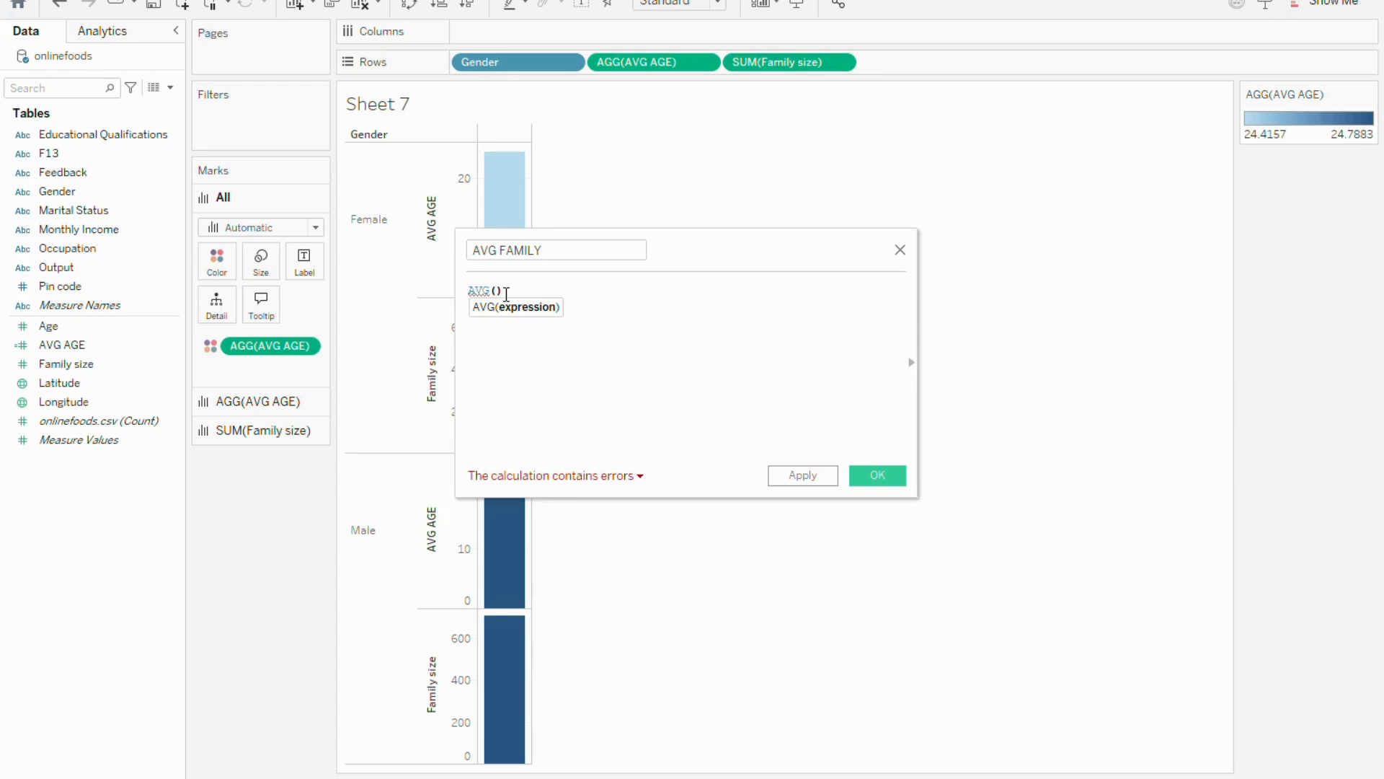
pyautogui.write('FA')
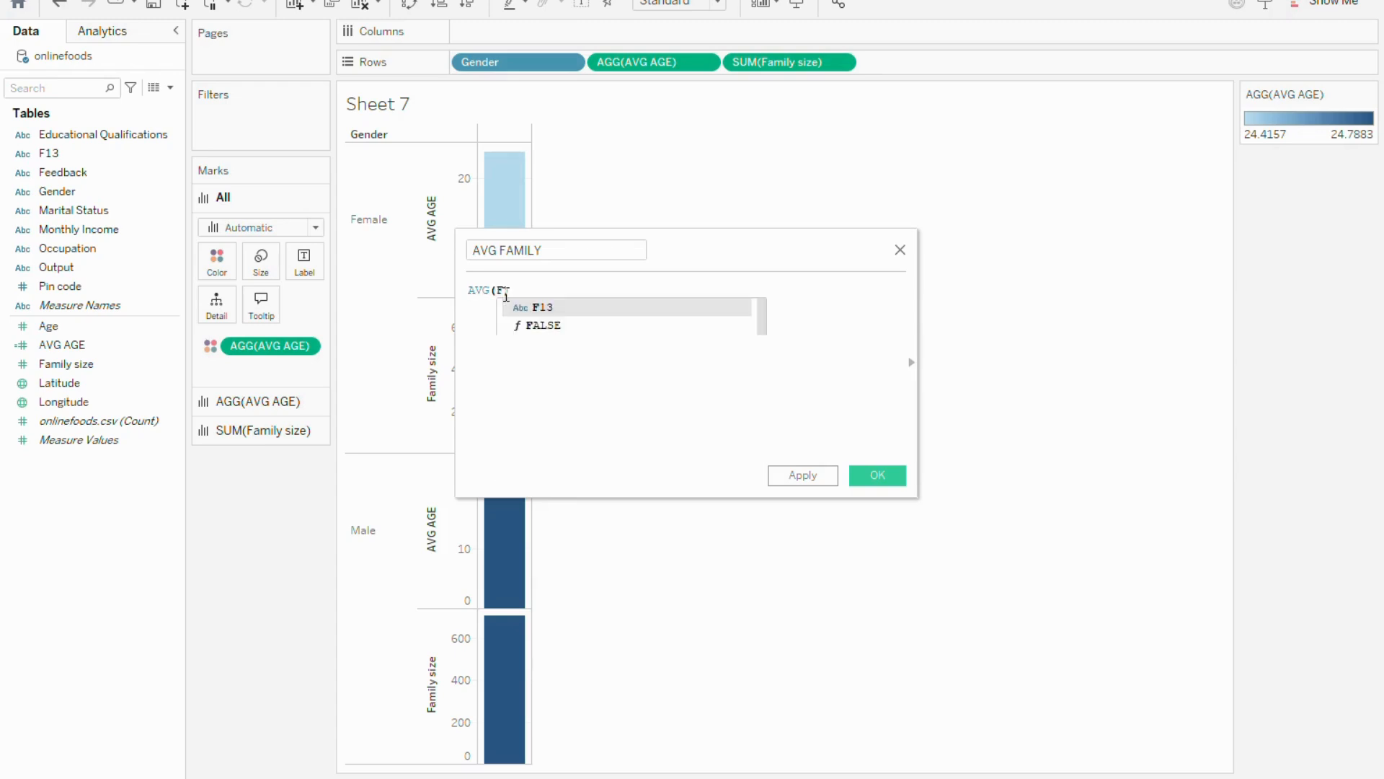
pyautogui.doubleClick(549, 326)
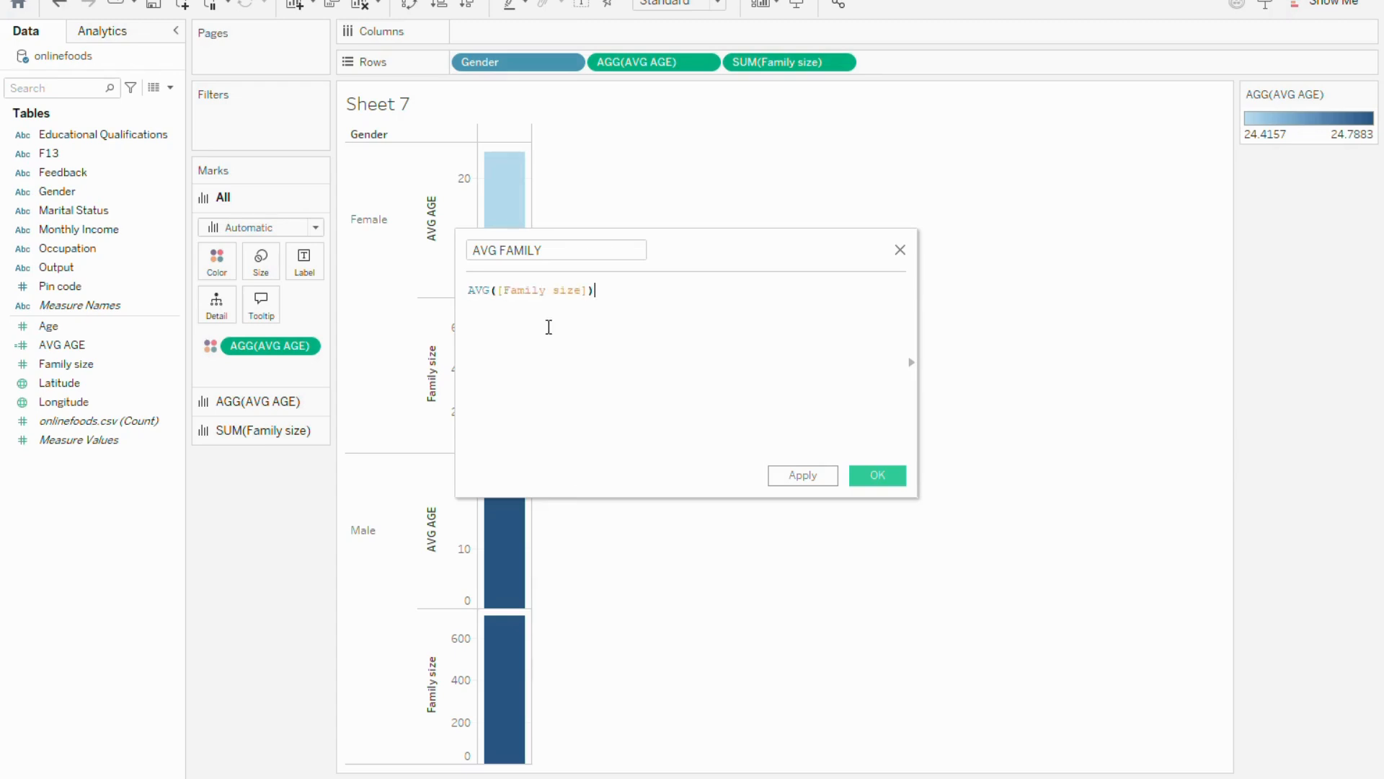
pyautogui.click(878, 475)
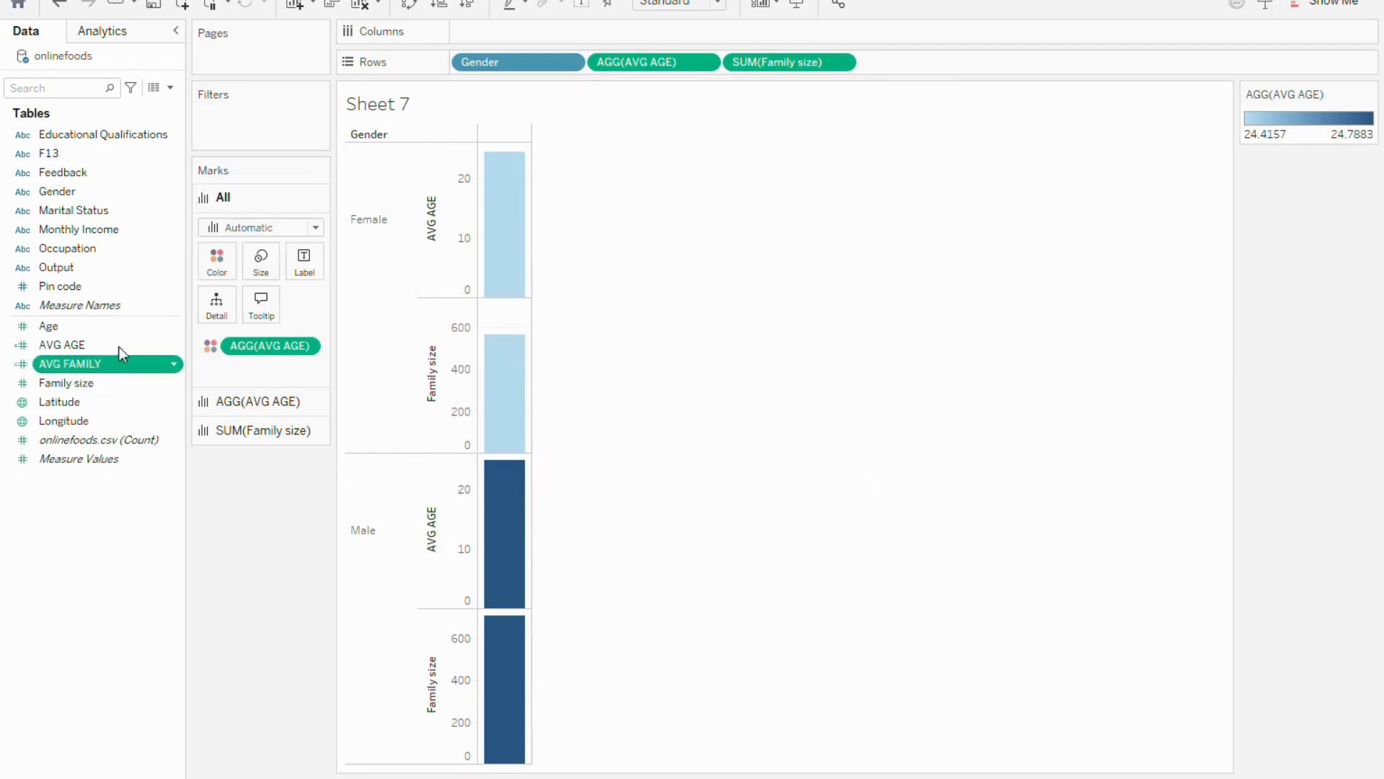
# Replace SUM(Family size) on Rows with AVG FAMILY and inspect the Female and Male bars' values
pyautogui.moveTo(762, 66); pyautogui.dragTo(728, 67)
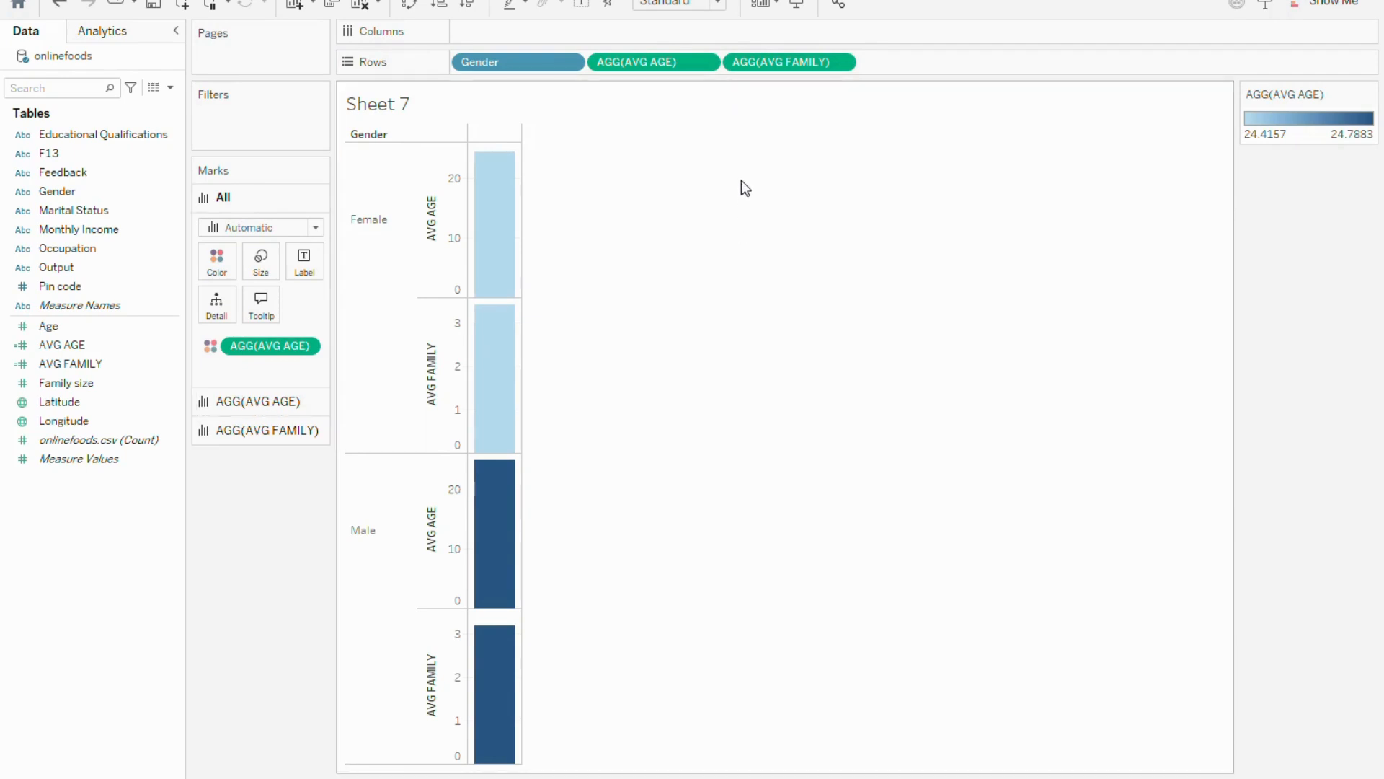
pyautogui.click(113, 382)
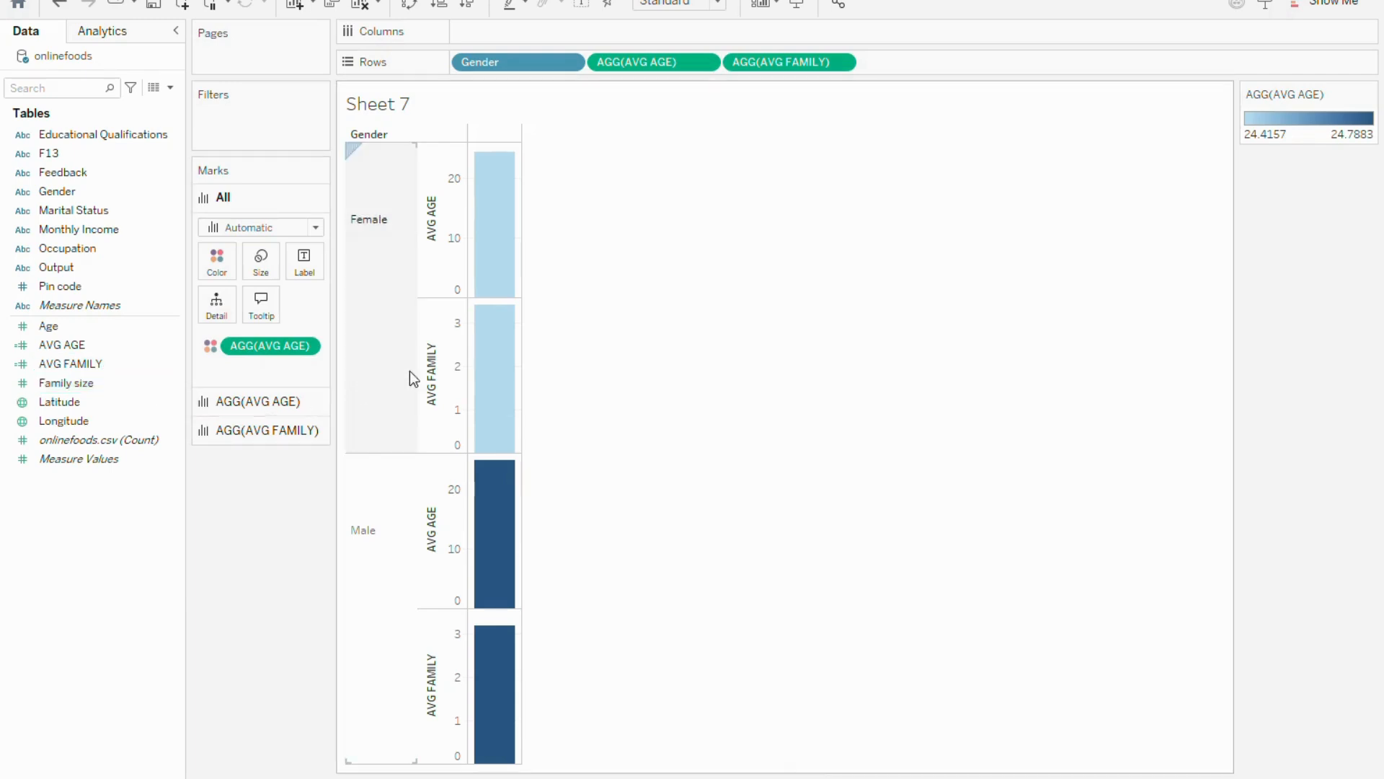
pyautogui.moveTo(499, 318)
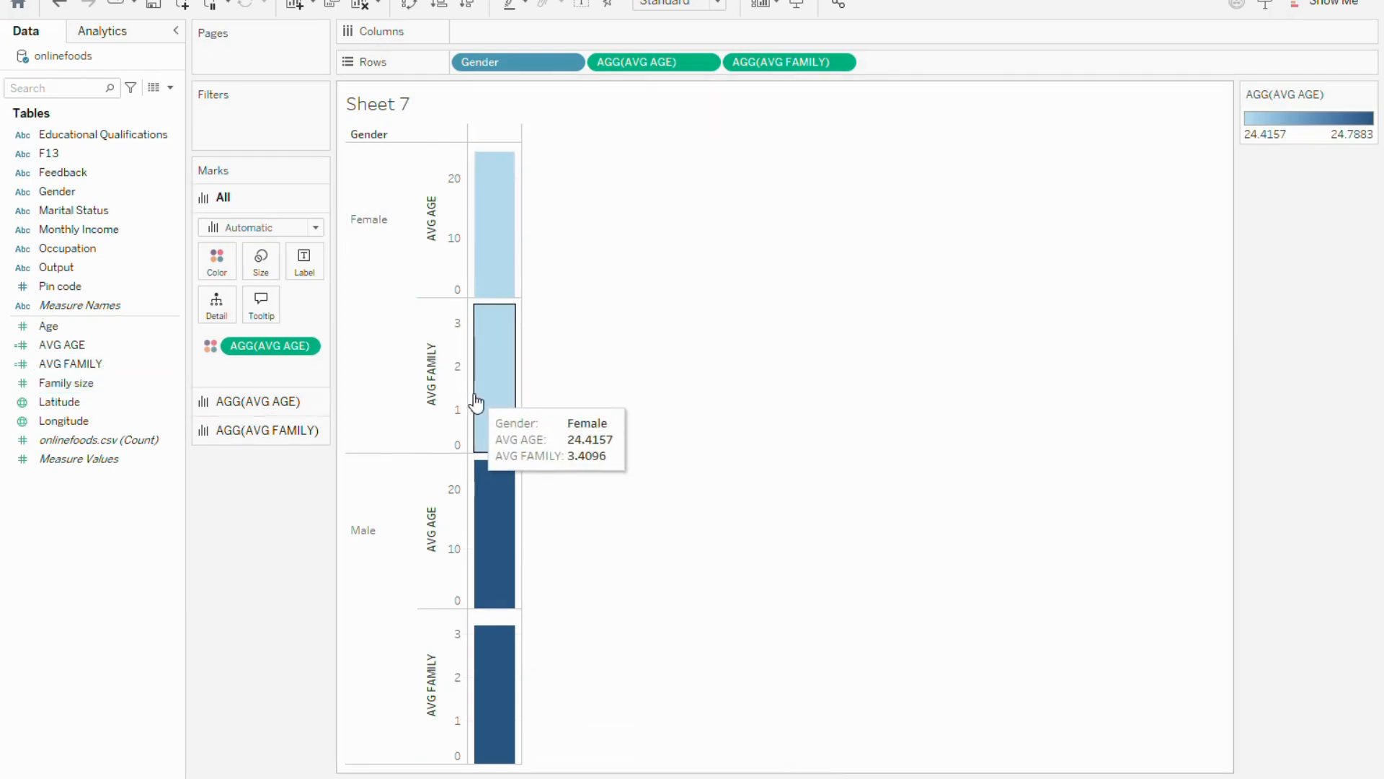
pyautogui.moveTo(482, 579)
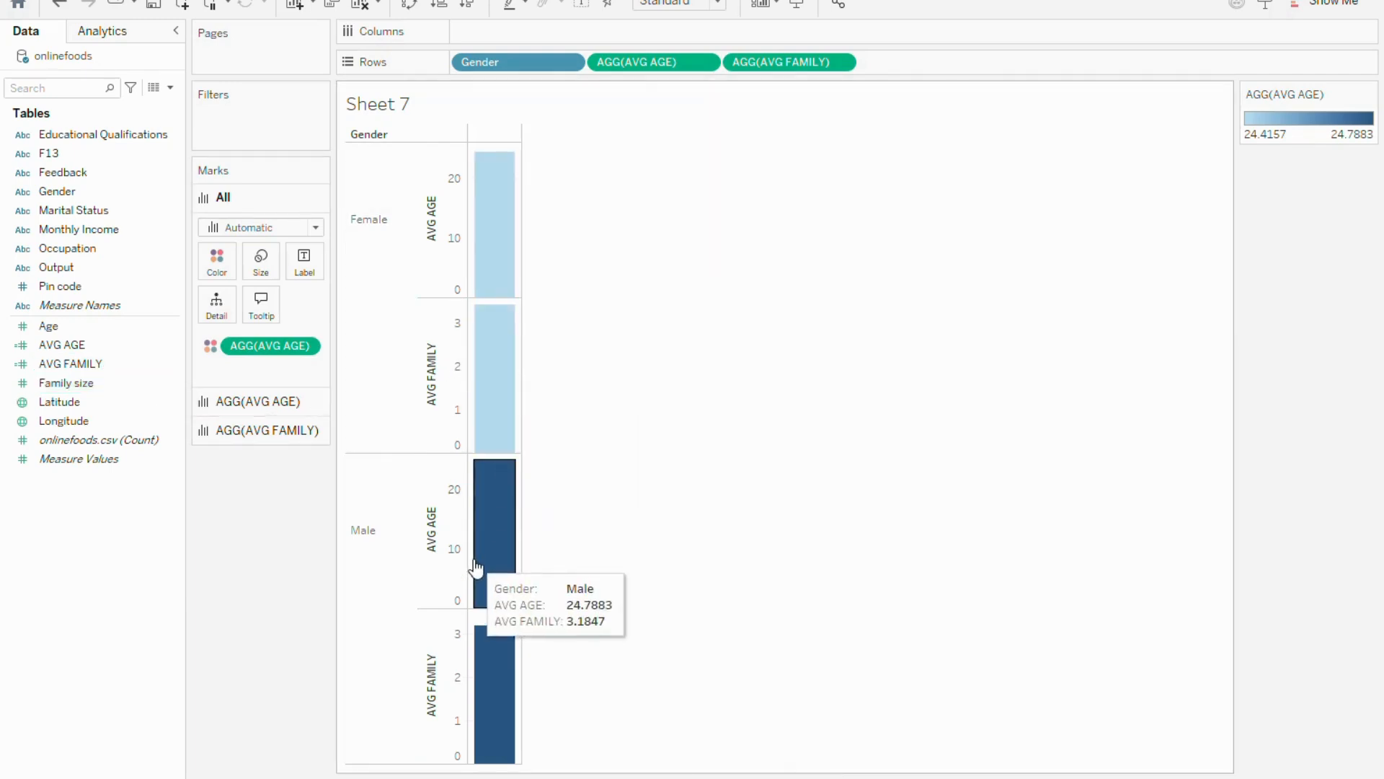
pyautogui.moveTo(477, 433)
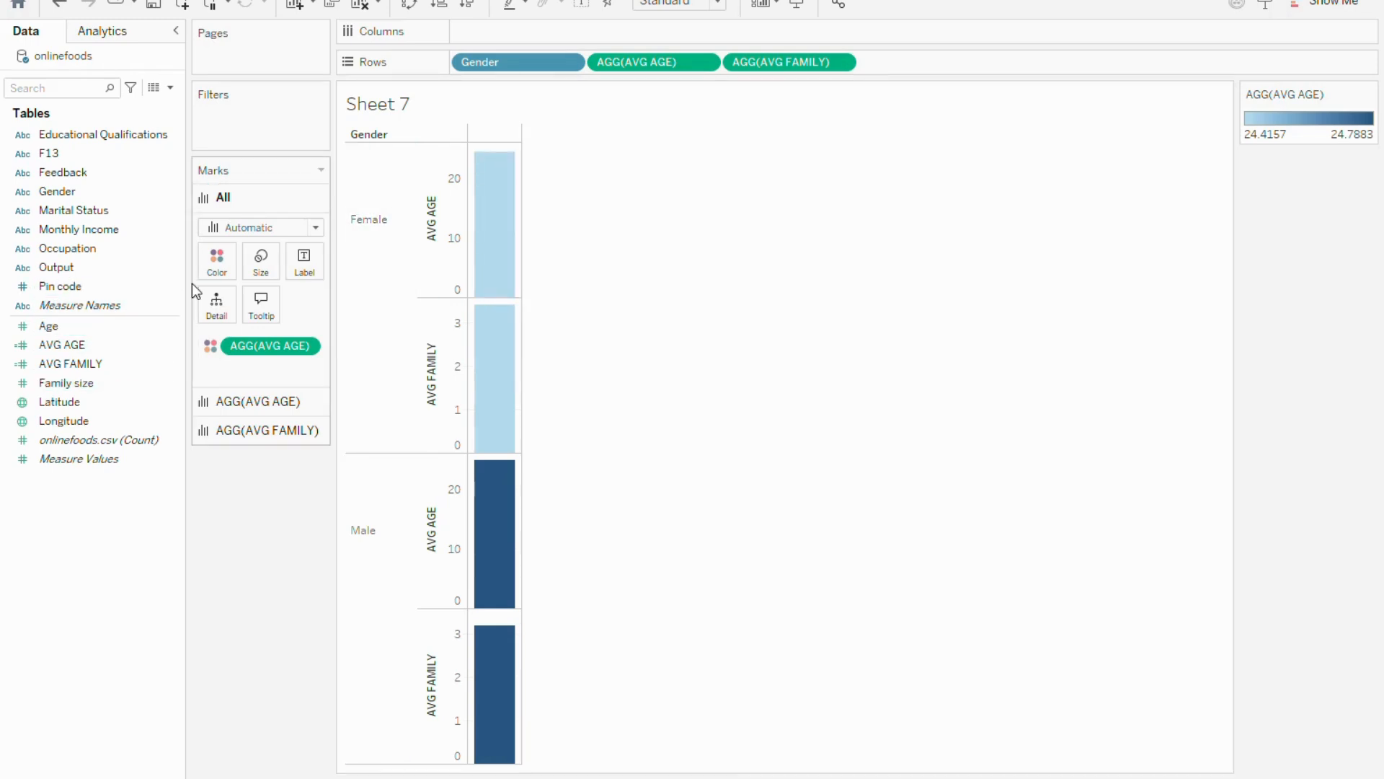
# Try adding AVG FAMILY as a detail on all marks, and remove it again
pyautogui.click(123, 362)
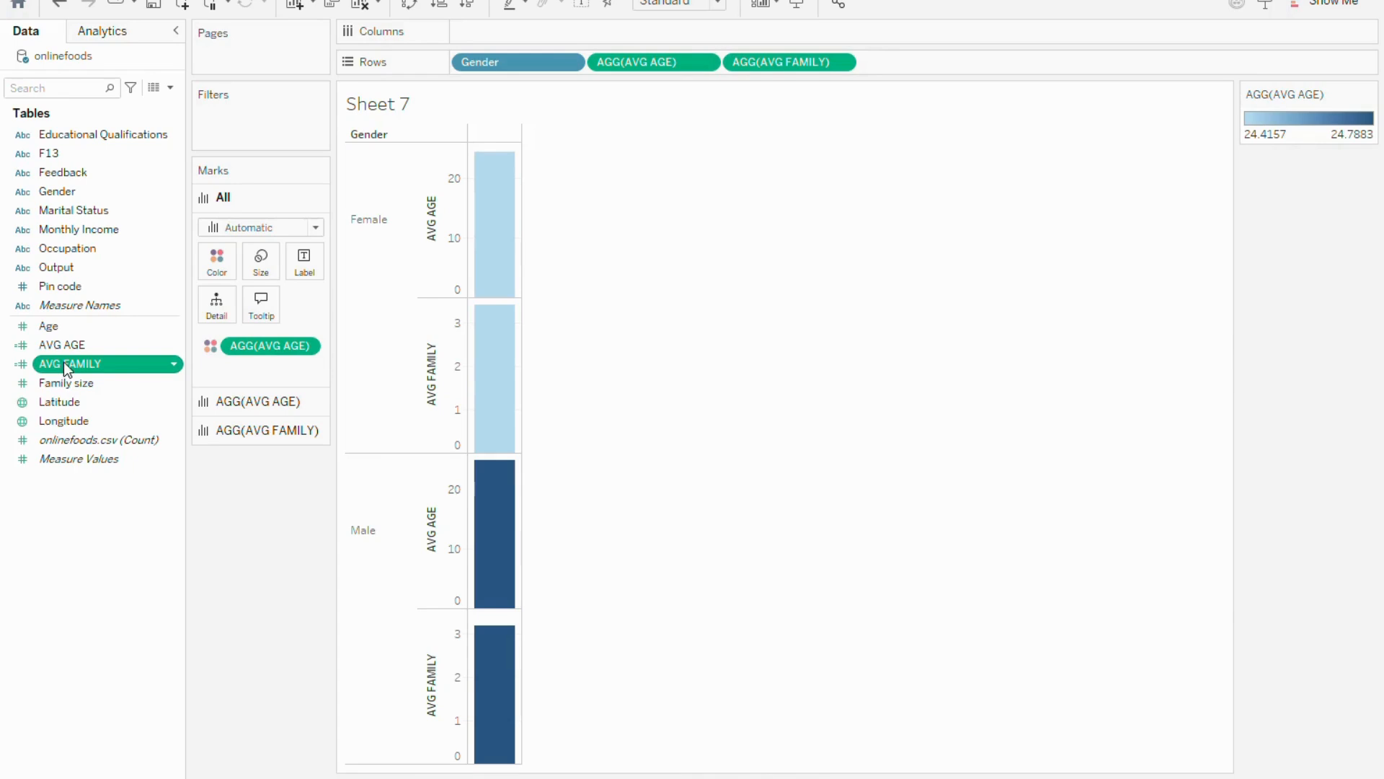
pyautogui.moveTo(63, 362); pyautogui.dragTo(258, 359)
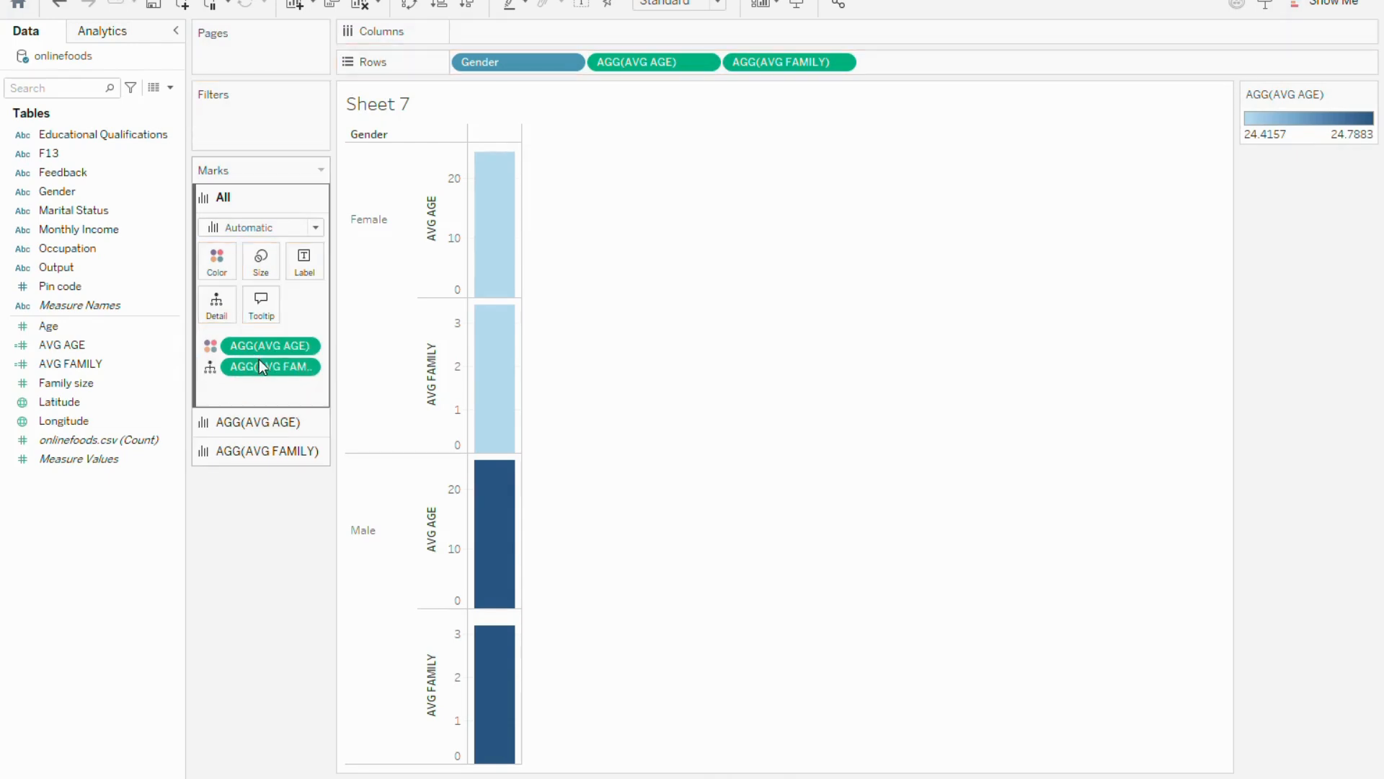
pyautogui.click(207, 374)
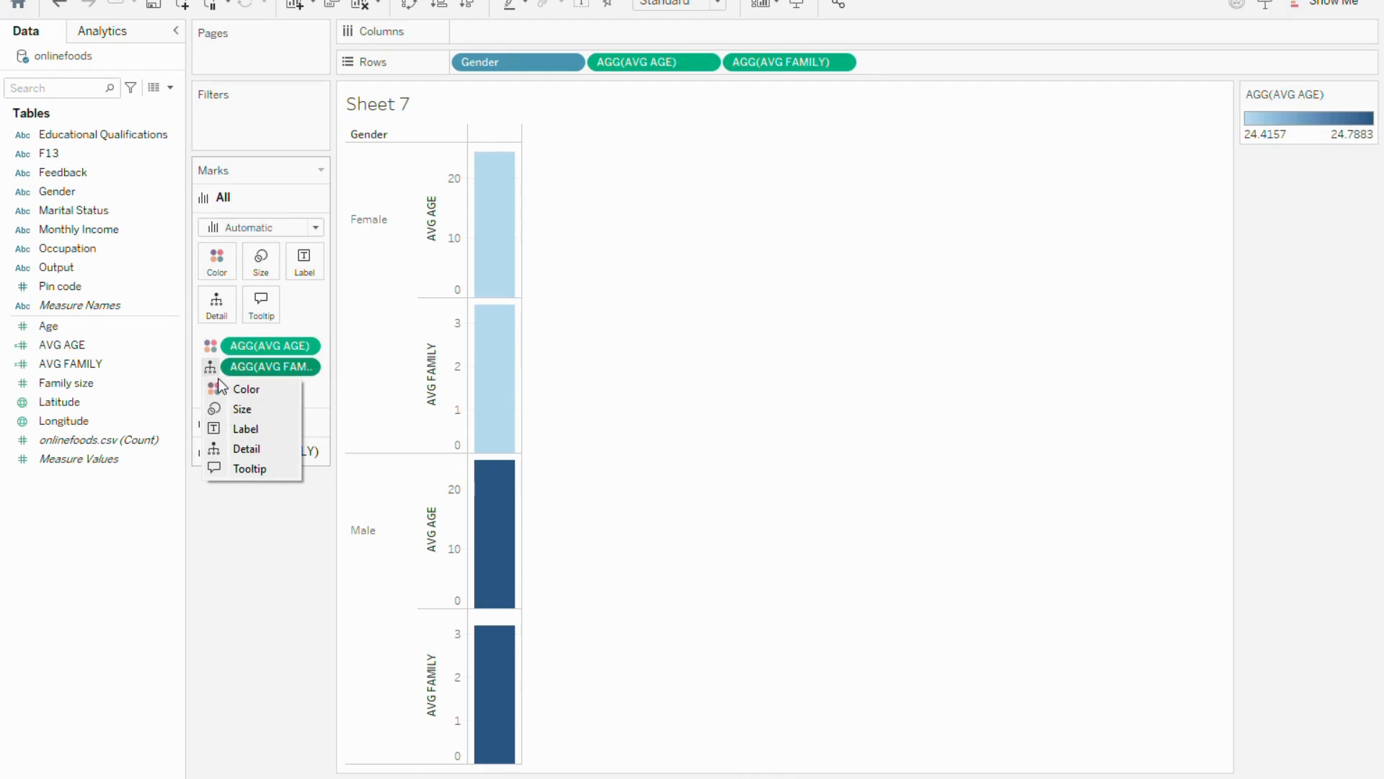
pyautogui.moveTo(245, 374); pyautogui.dragTo(110, 400)
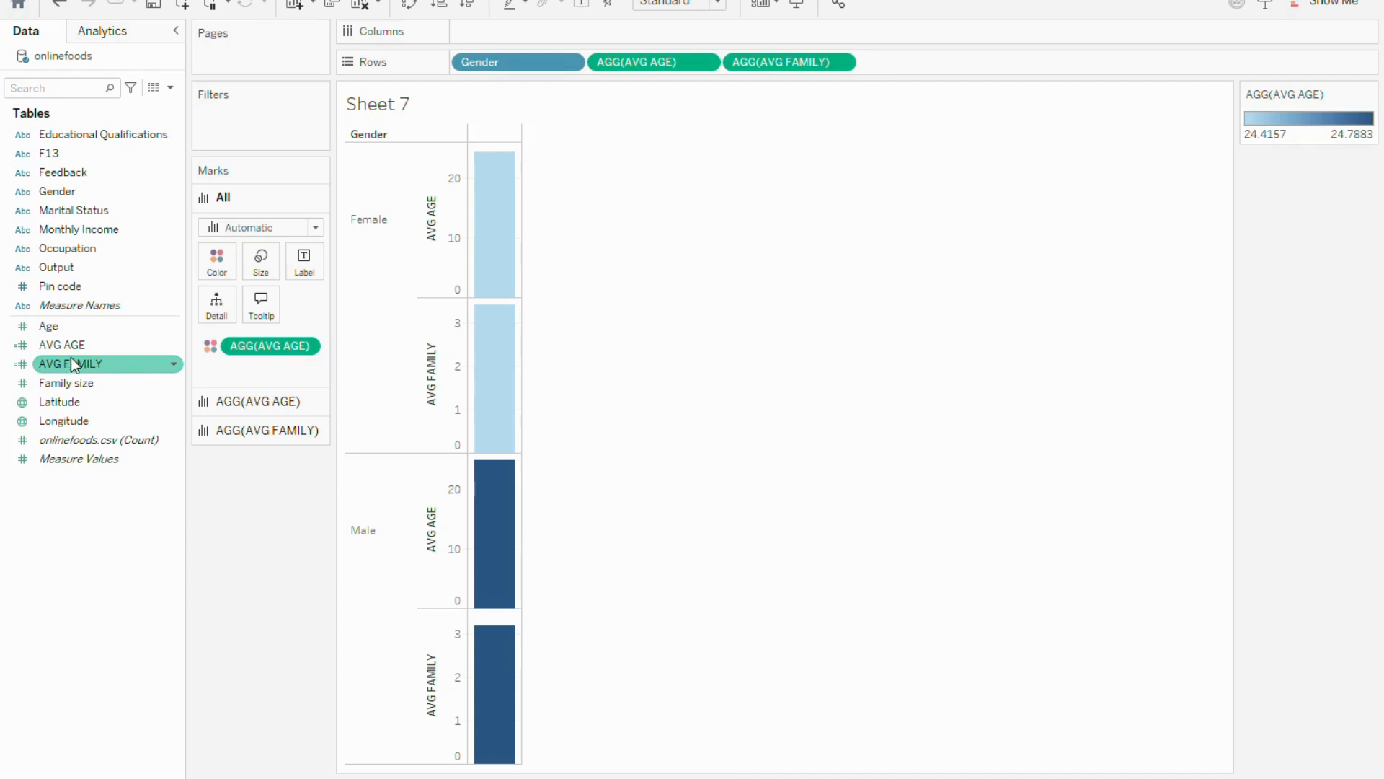
# Label all marks with AVG AGE and set their mark type to Bar
pyautogui.moveTo(66, 349); pyautogui.dragTo(303, 266)
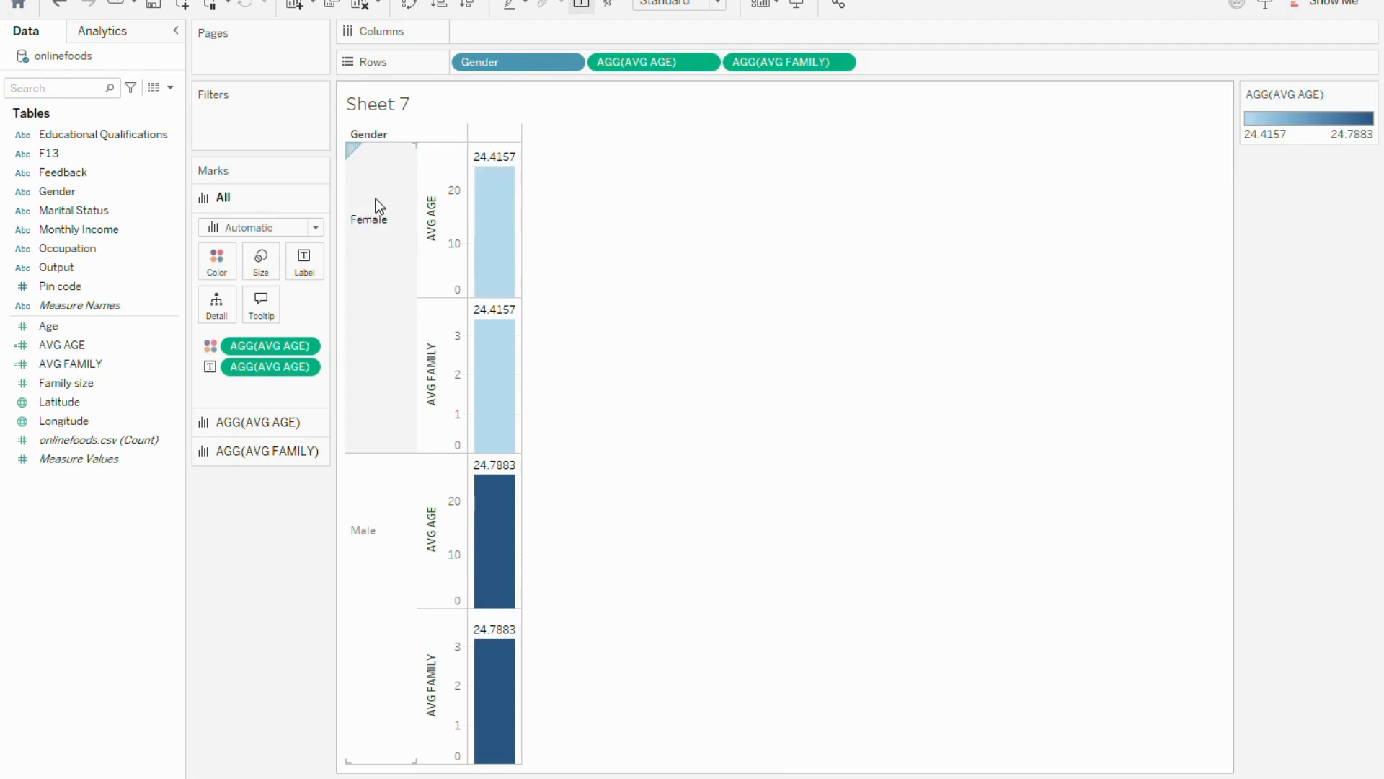
pyautogui.click(315, 229)
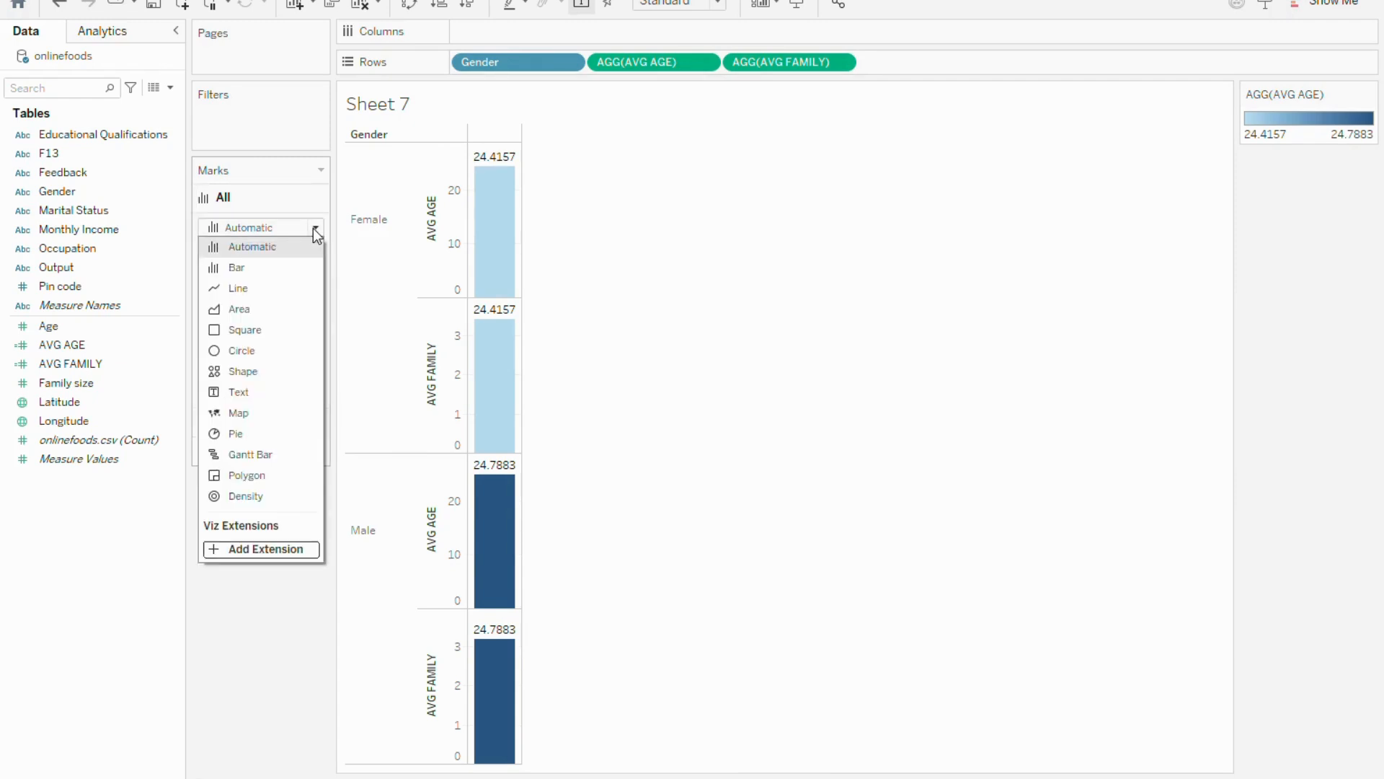
pyautogui.click(314, 229)
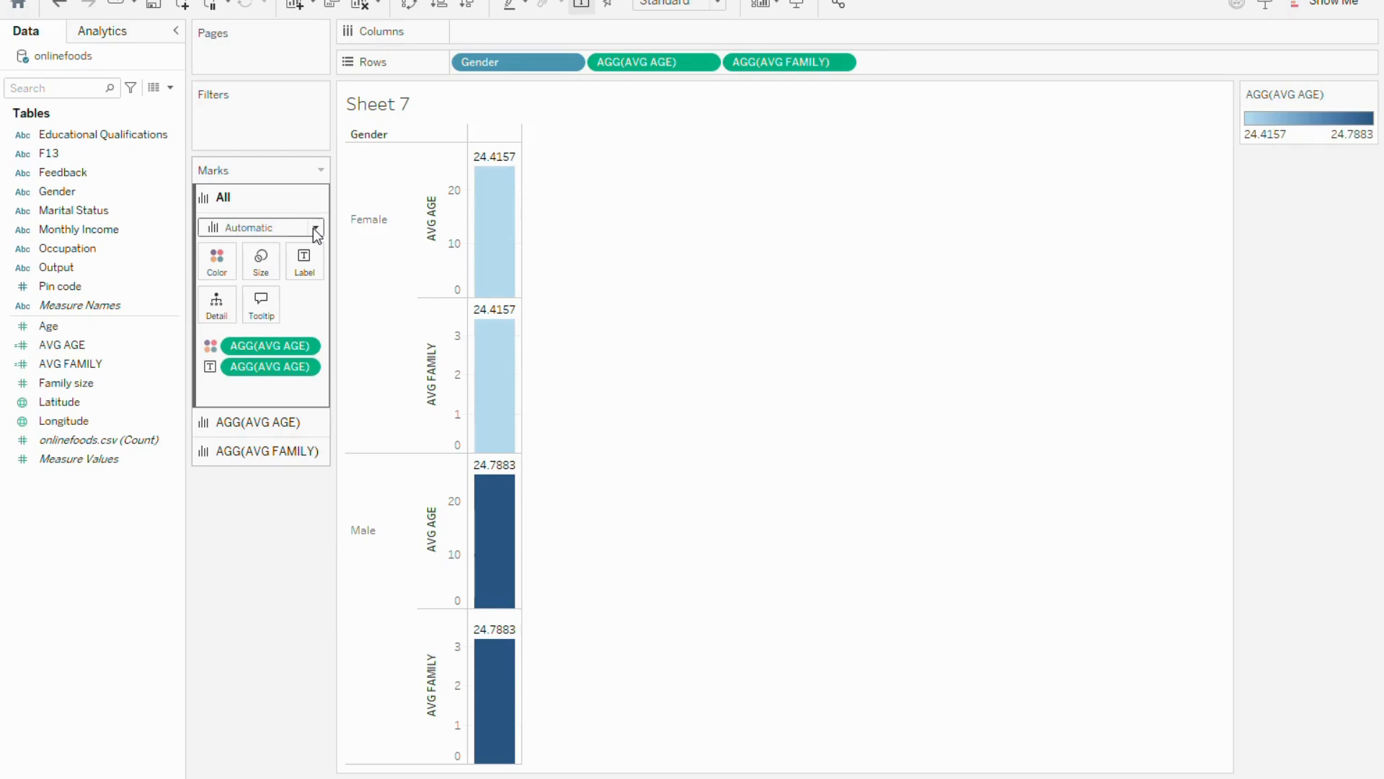
pyautogui.click(316, 230)
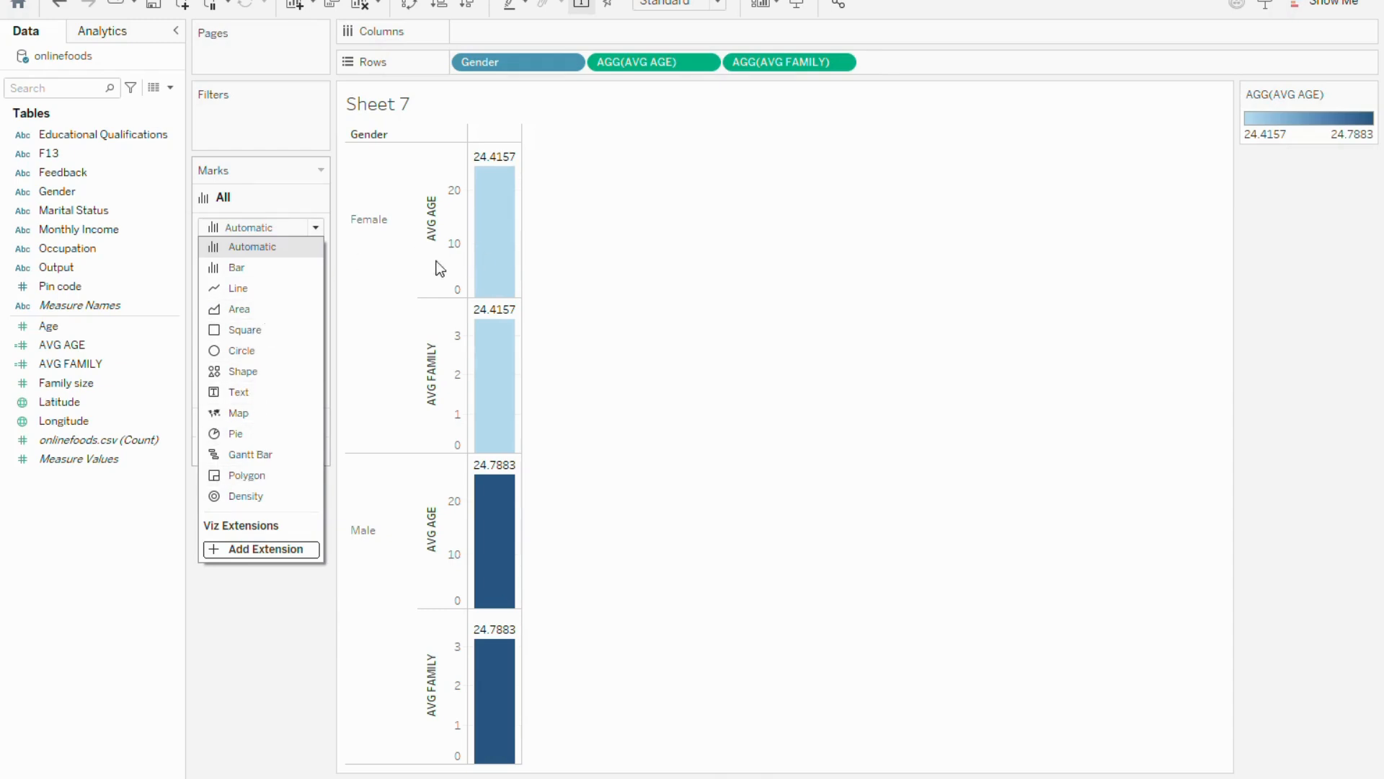
pyautogui.click(255, 268)
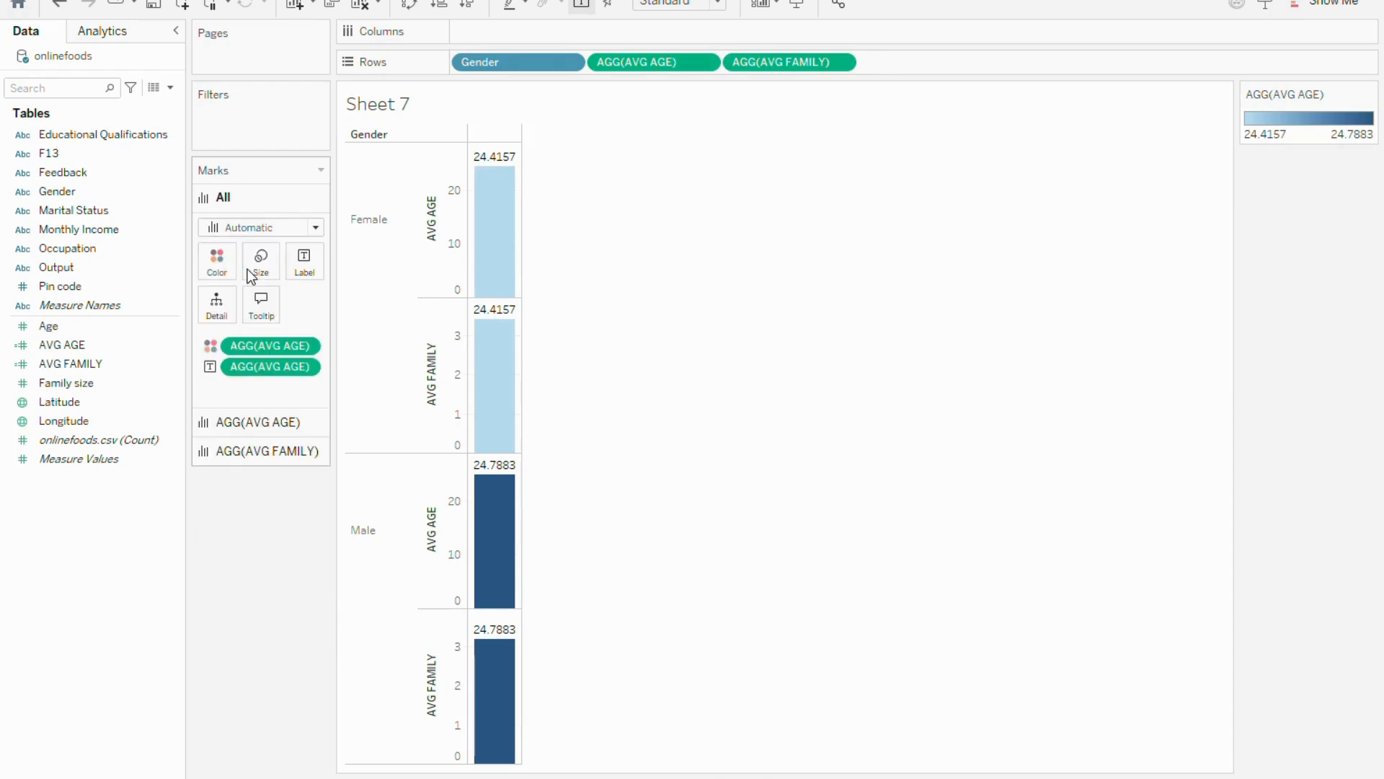
# Change the mark type of all charts to Line
pyautogui.click(317, 228)
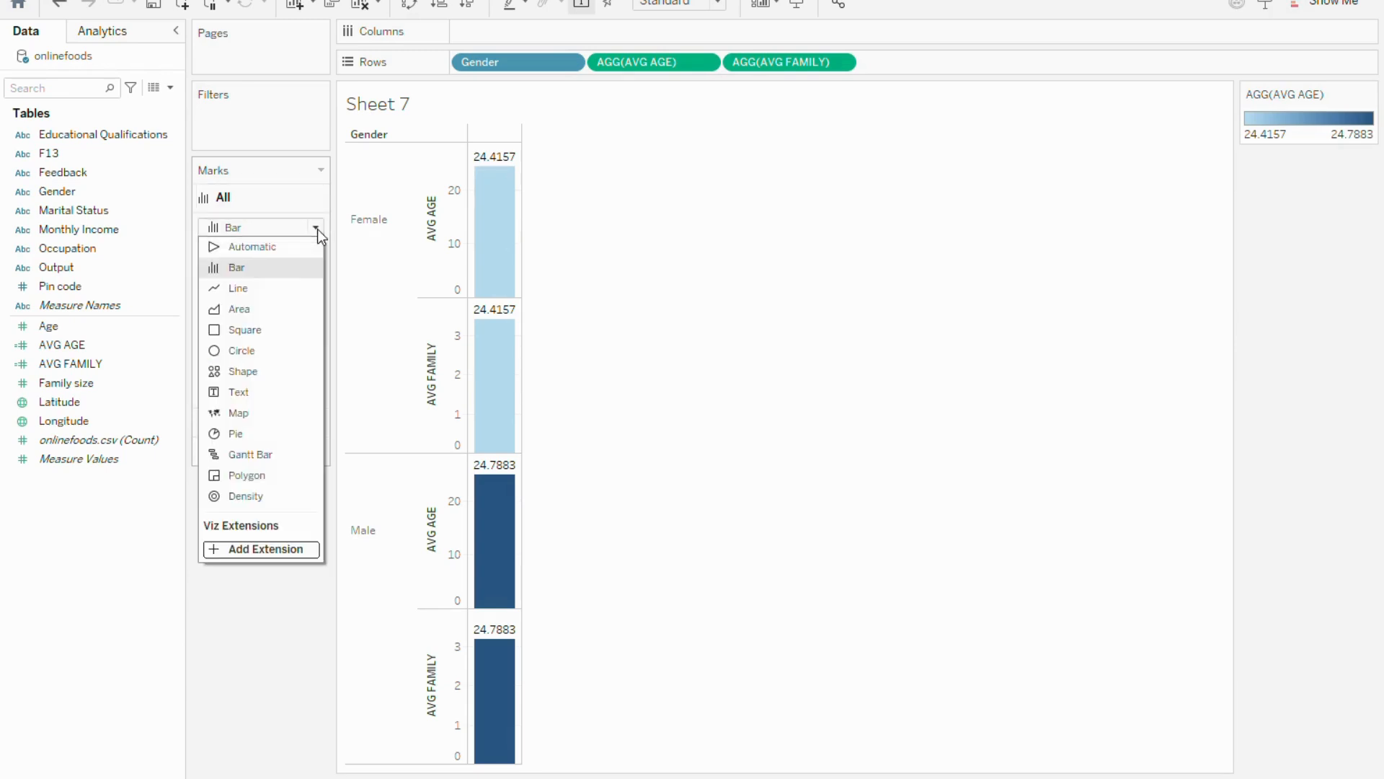
pyautogui.click(266, 290)
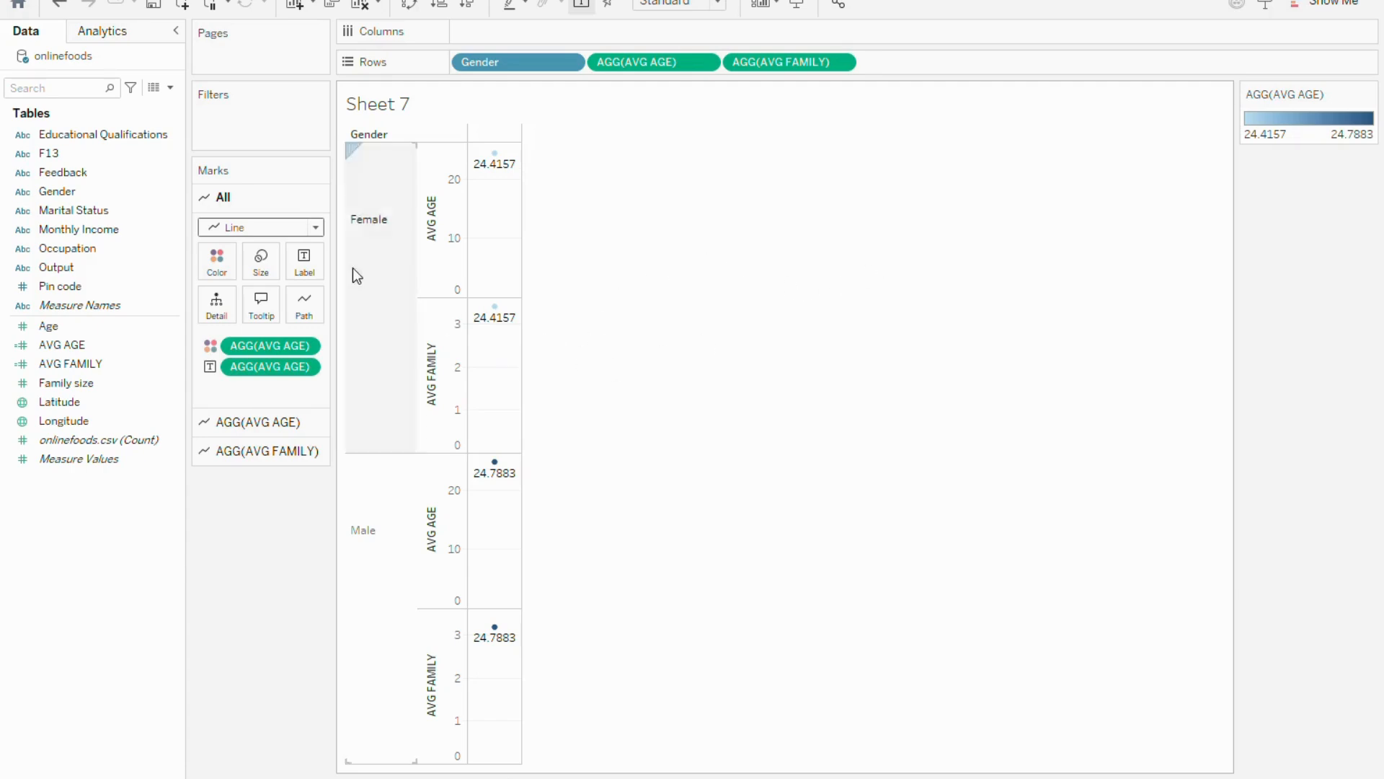
# Change the mark type of all charts to Area and after that to Square
pyautogui.click(317, 227)
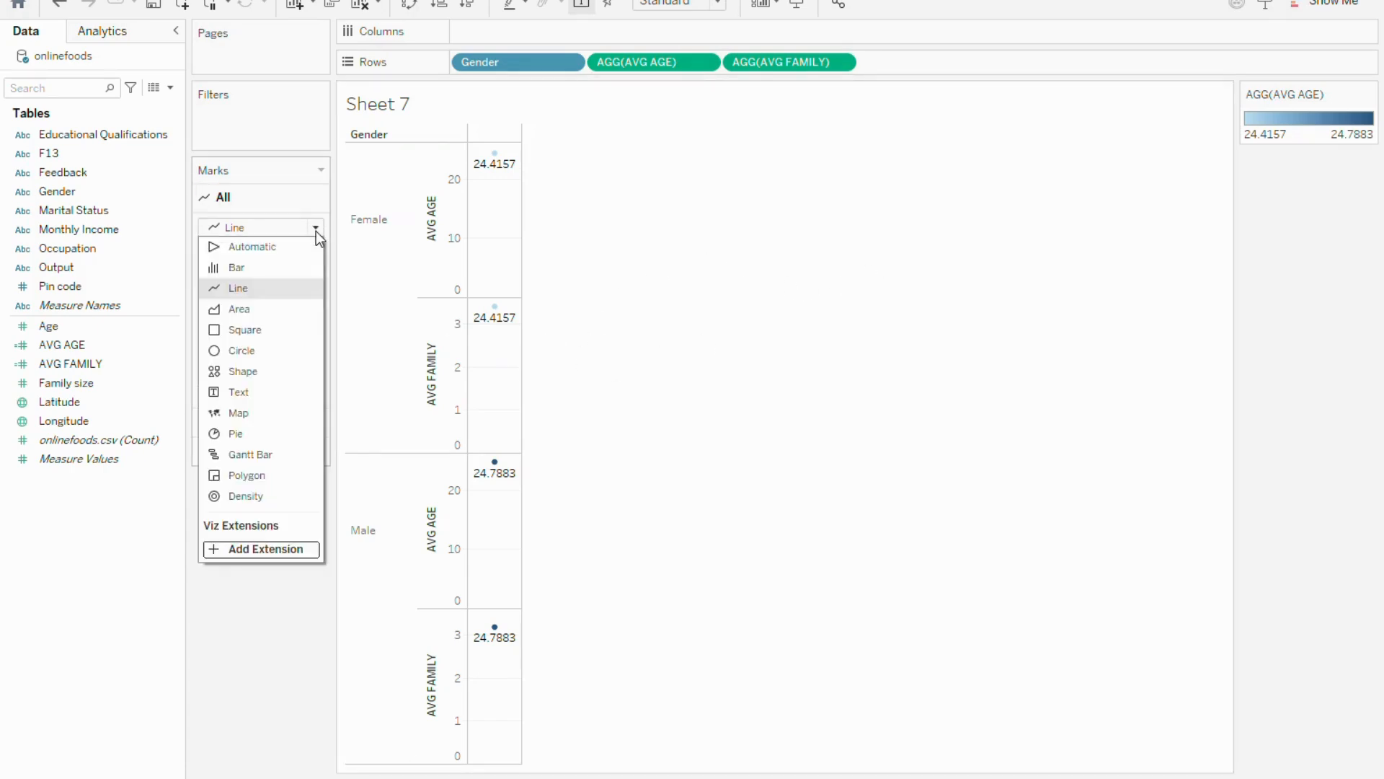
pyautogui.click(273, 309)
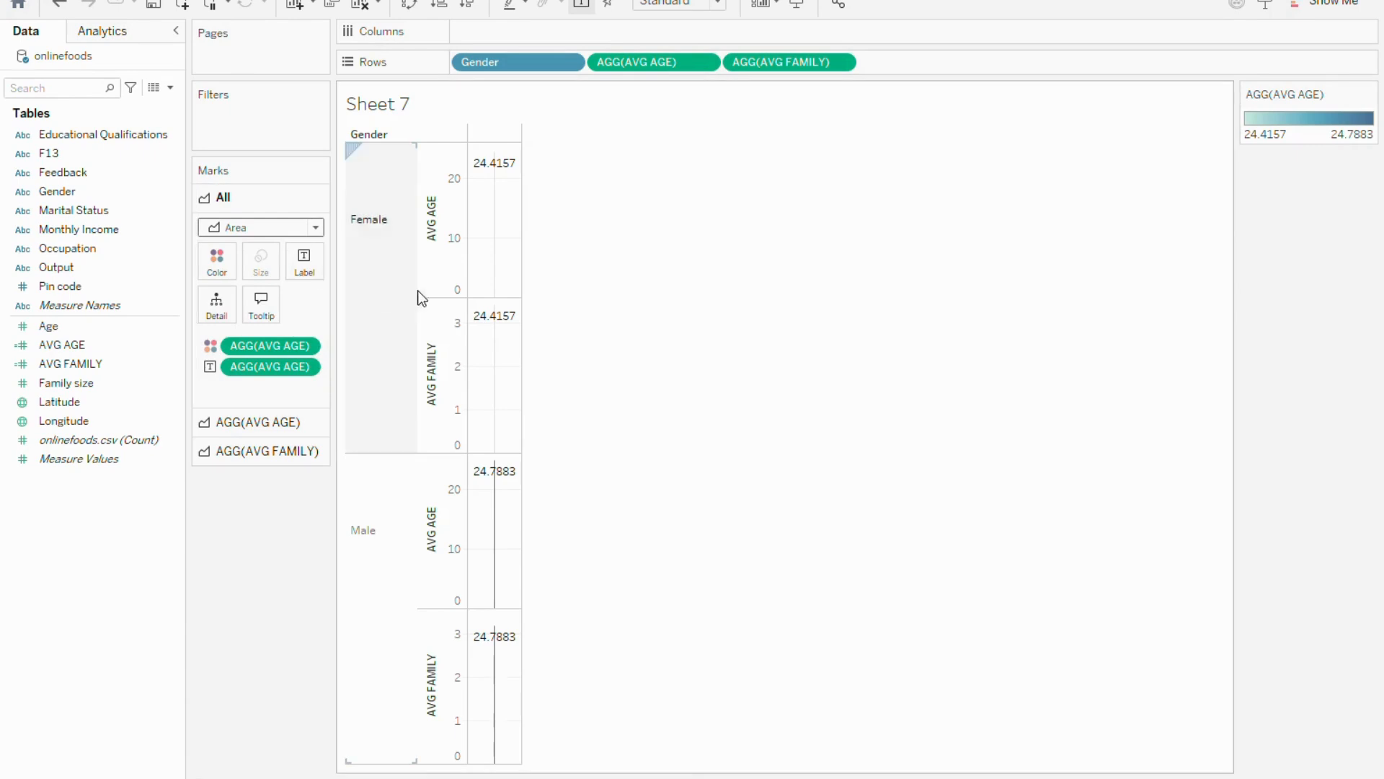
pyautogui.click(315, 229)
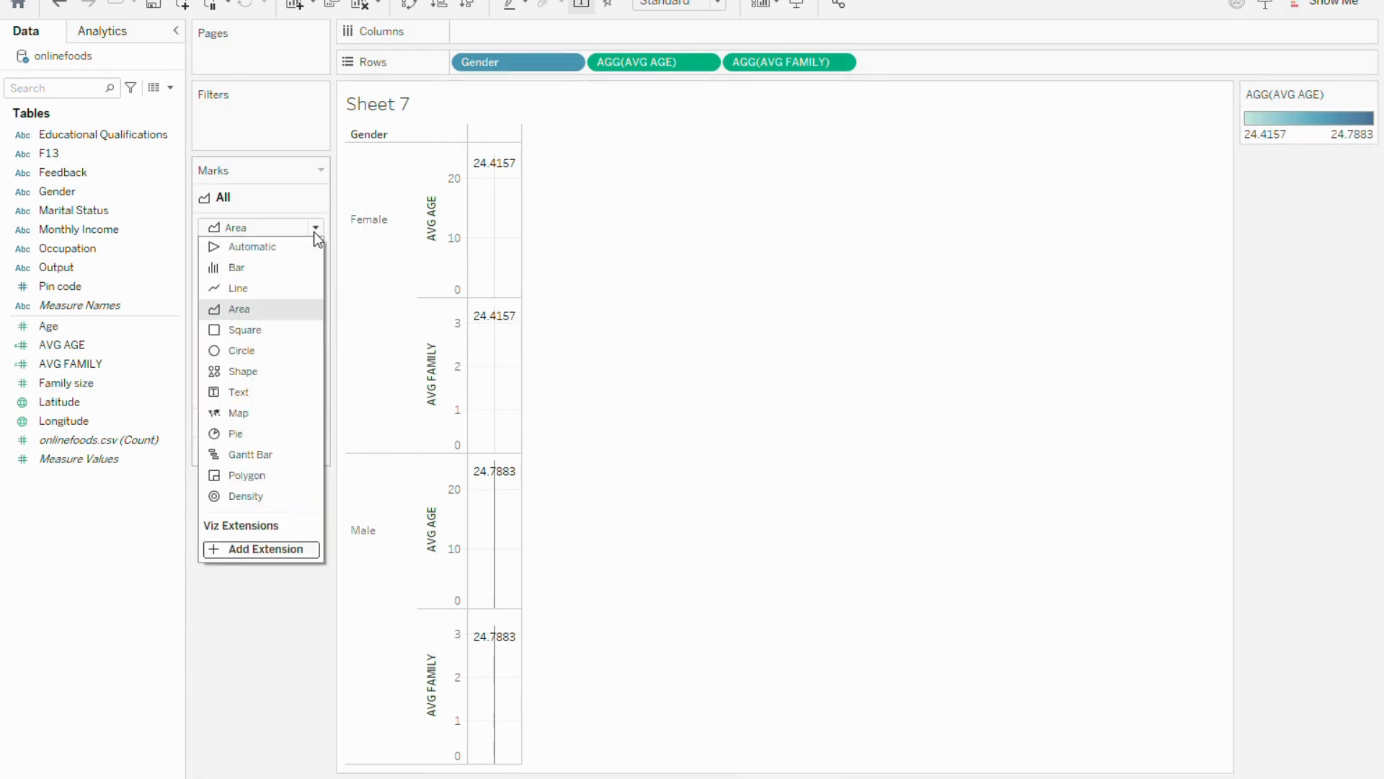
pyautogui.click(263, 332)
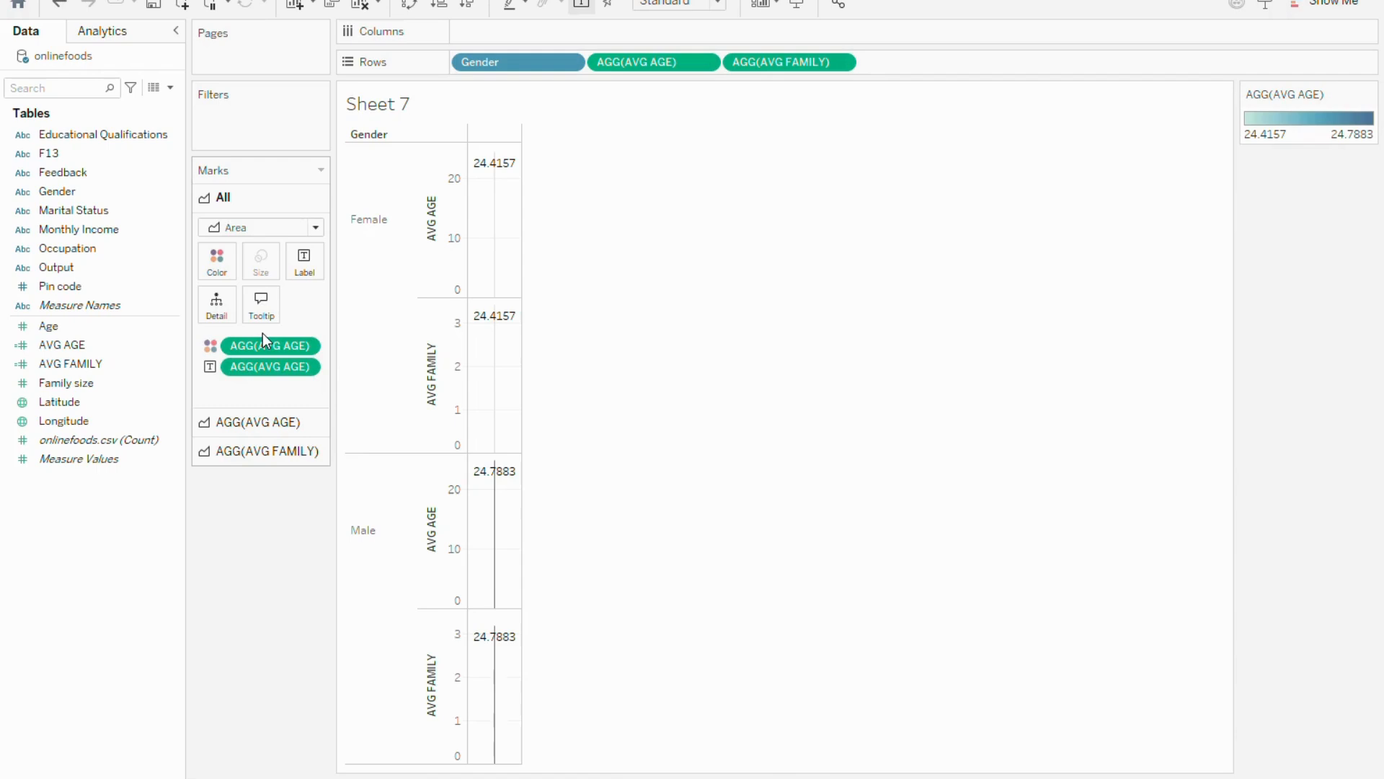
# Try the Circle and Shape mark types on all charts
pyautogui.click(316, 225)
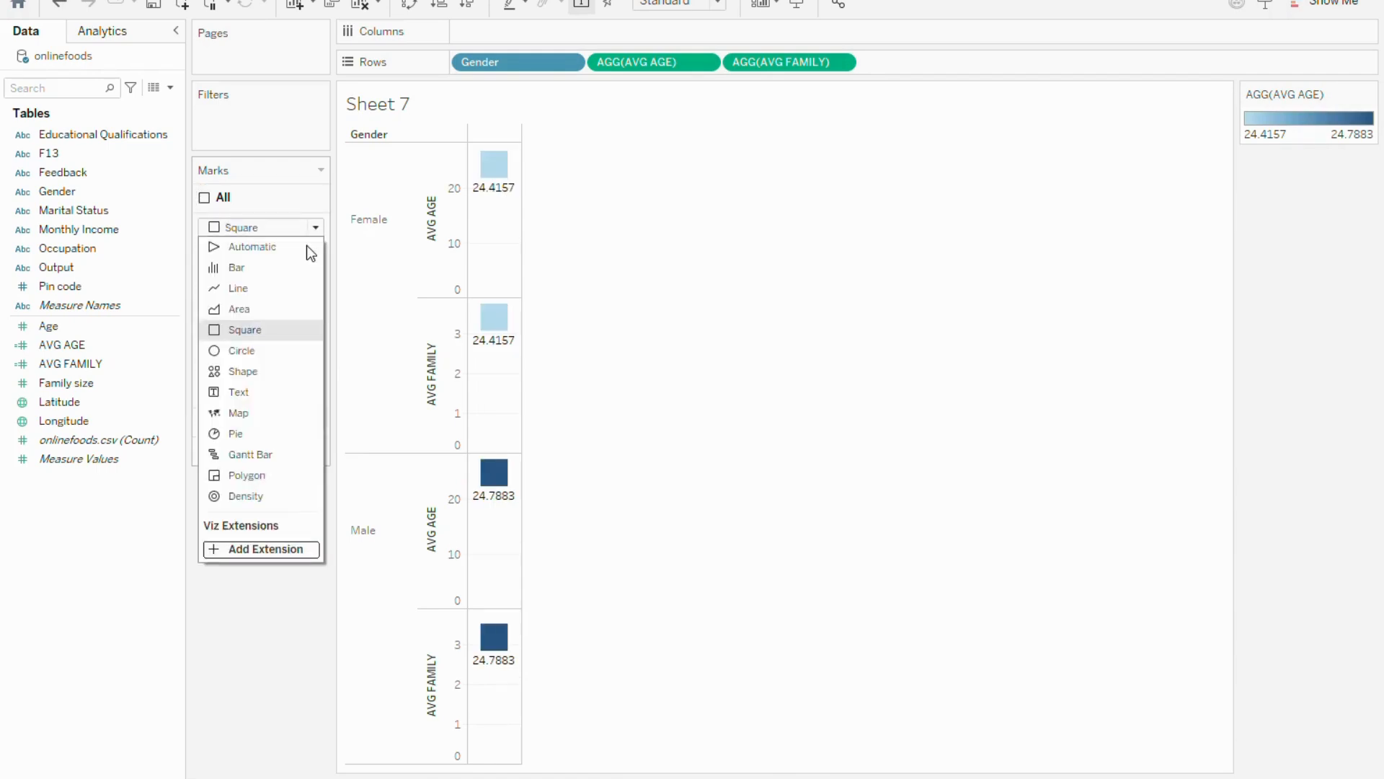
pyautogui.click(263, 352)
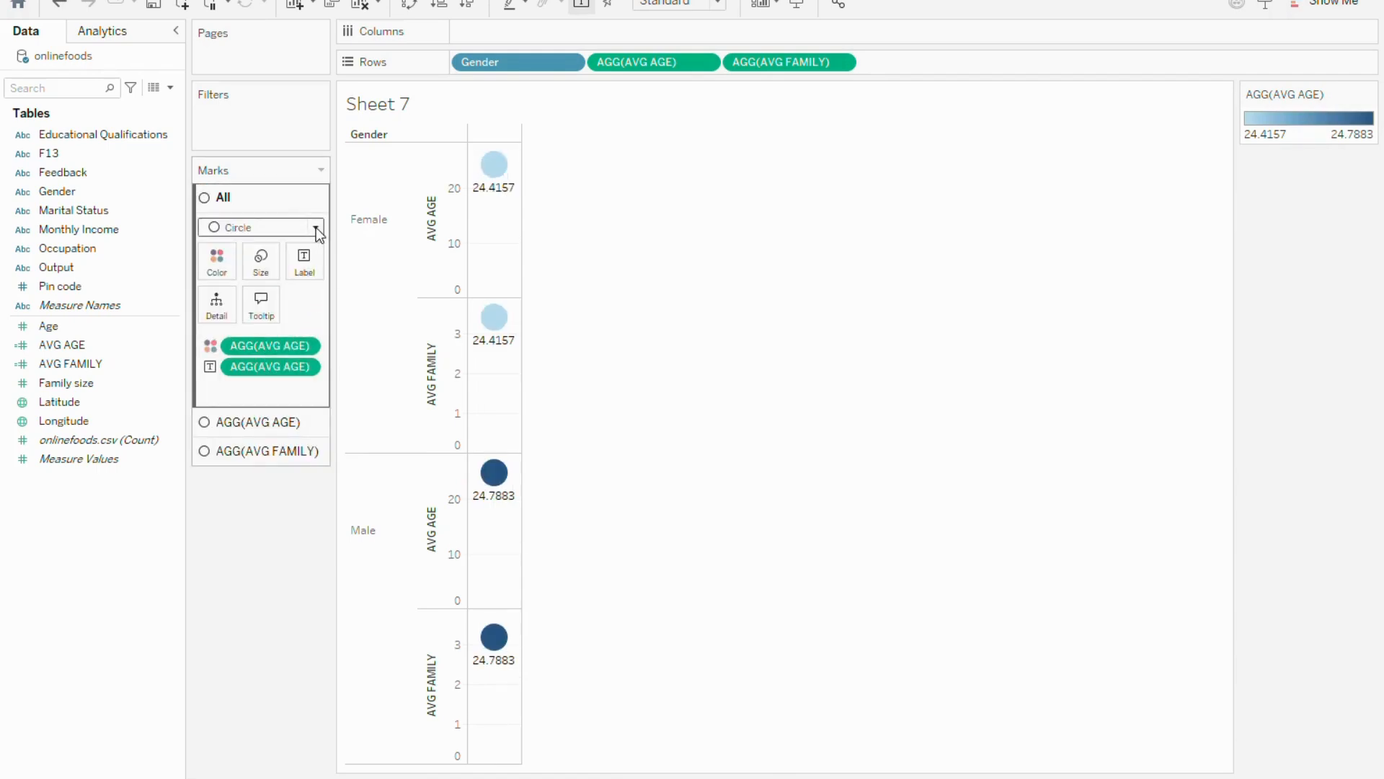
pyautogui.click(316, 227)
pyautogui.click(244, 372)
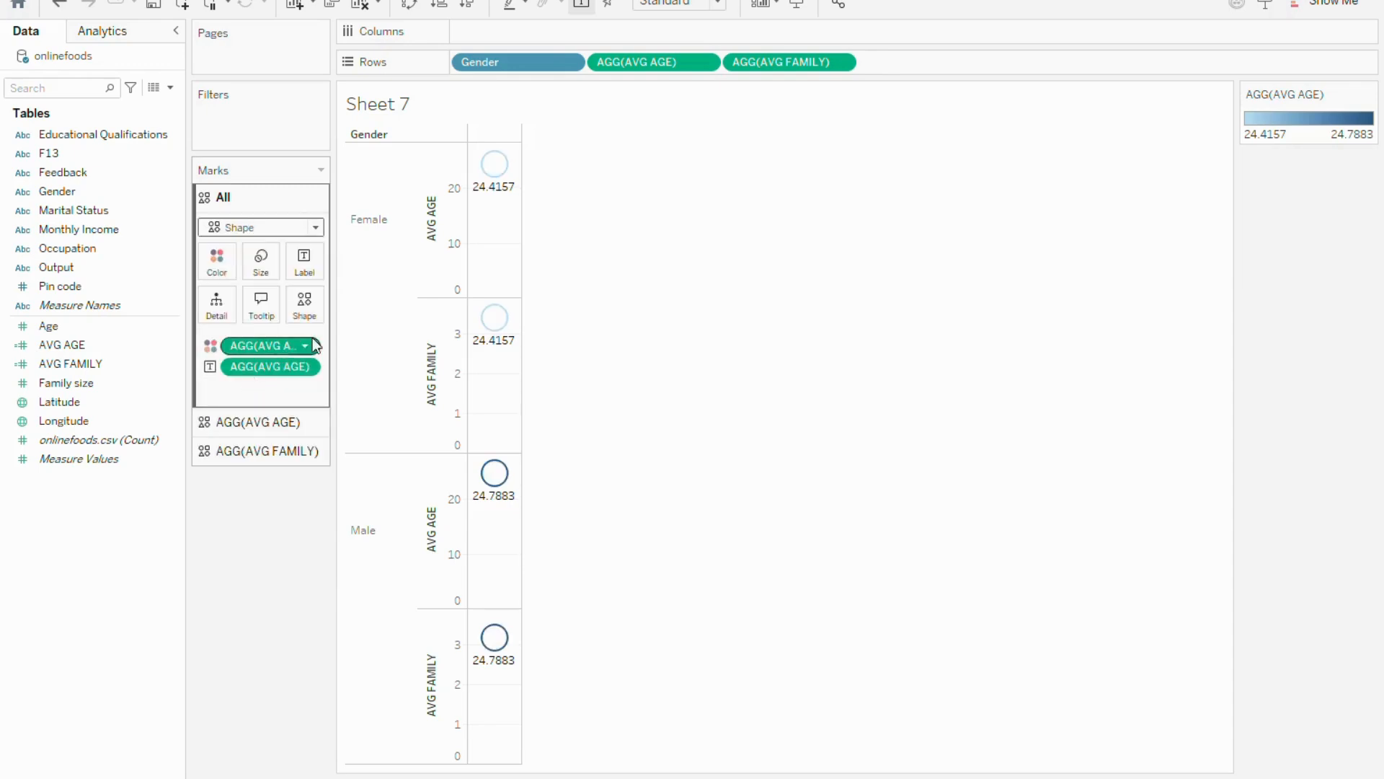
# Show all marks as Text and after that as Pie
pyautogui.click(315, 227)
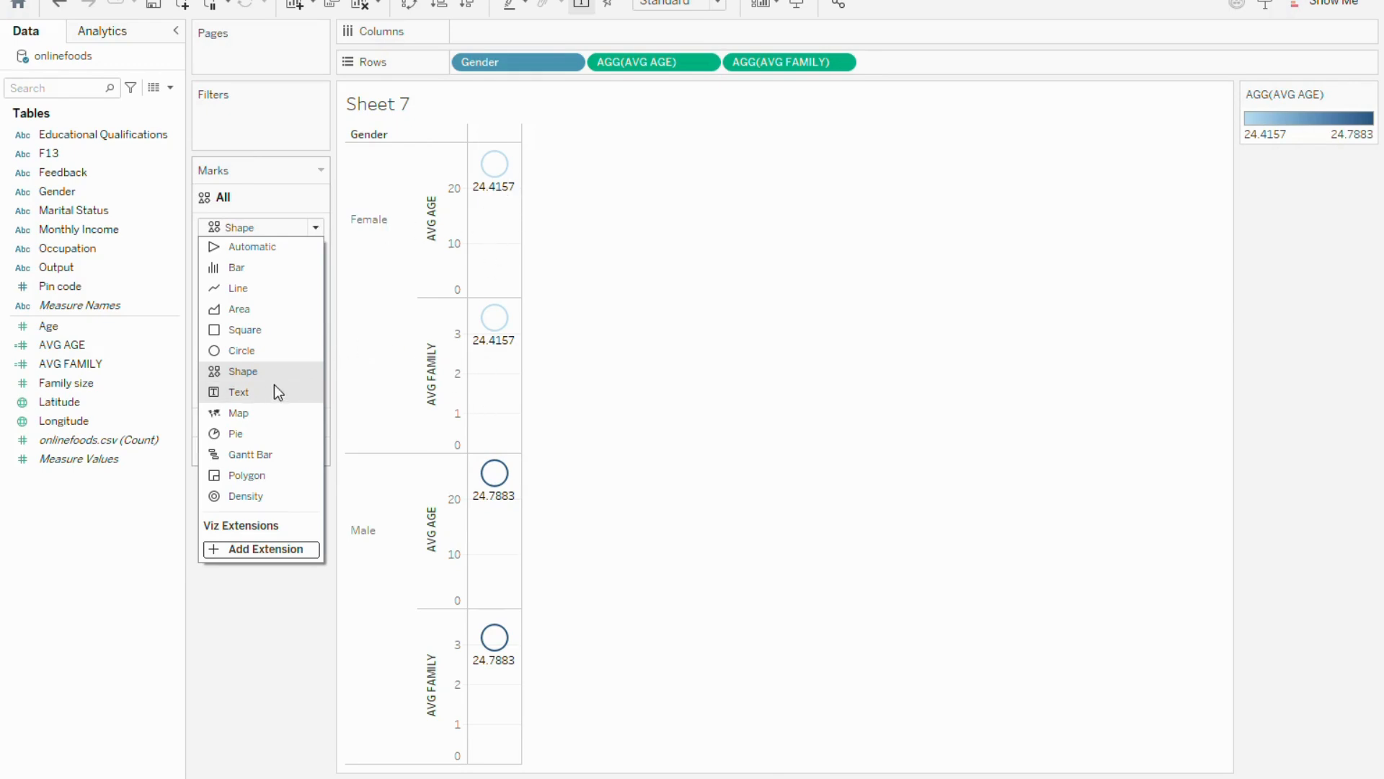
pyautogui.click(248, 395)
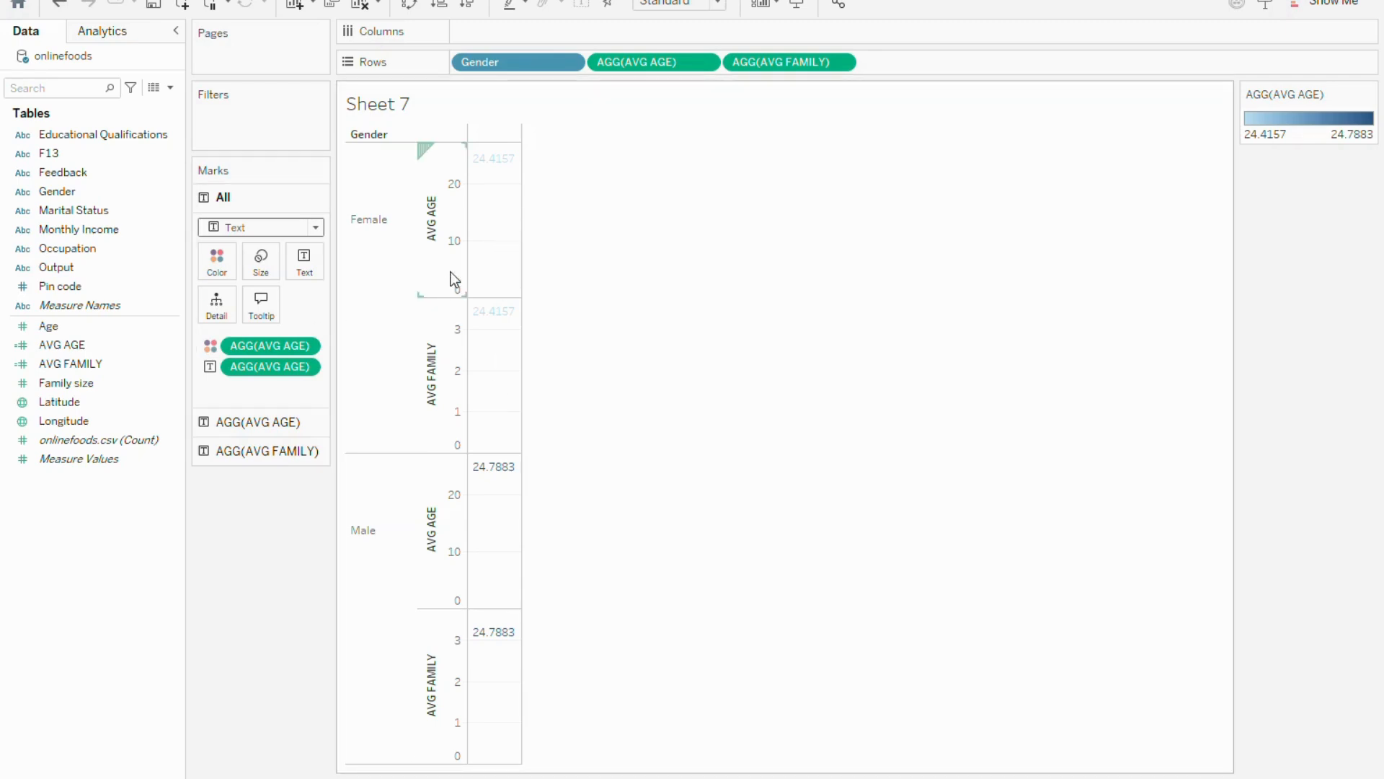
pyautogui.click(315, 227)
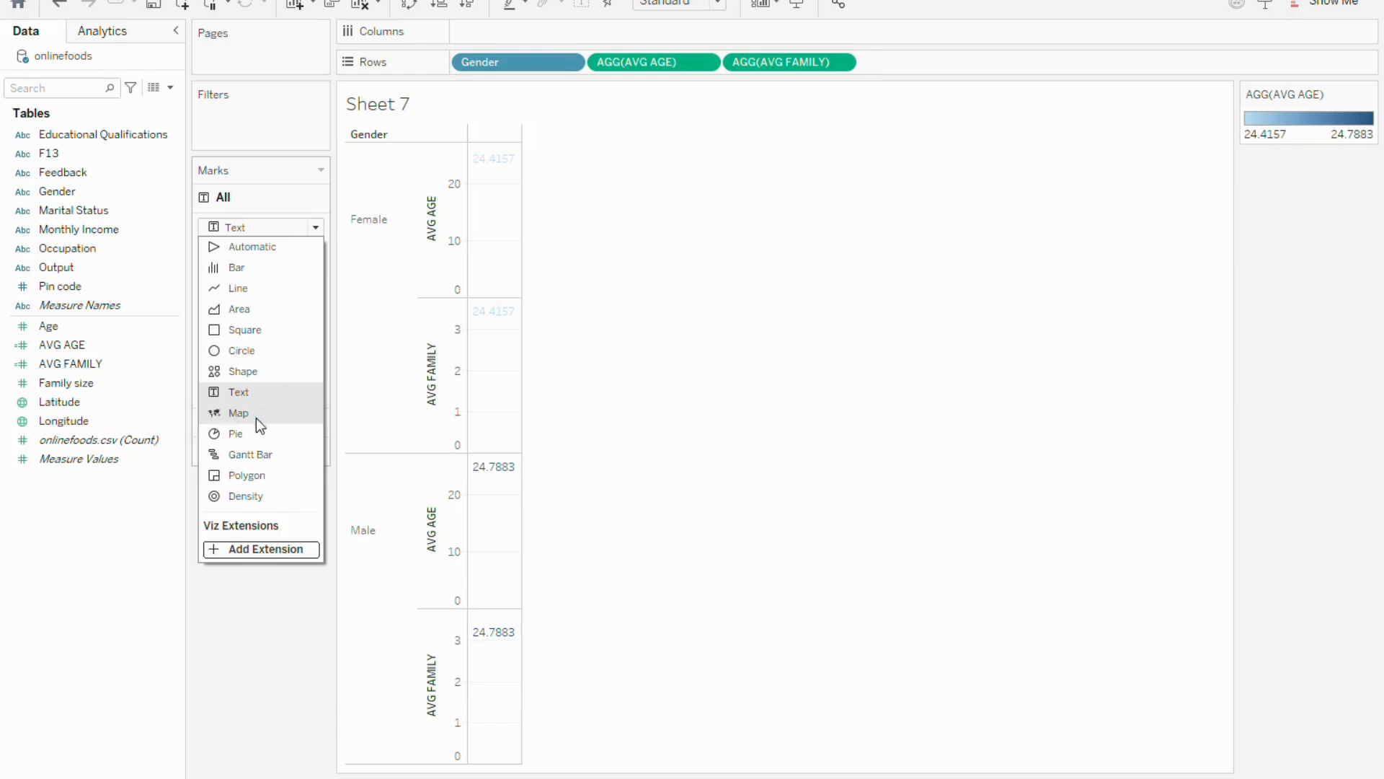
pyautogui.click(242, 431)
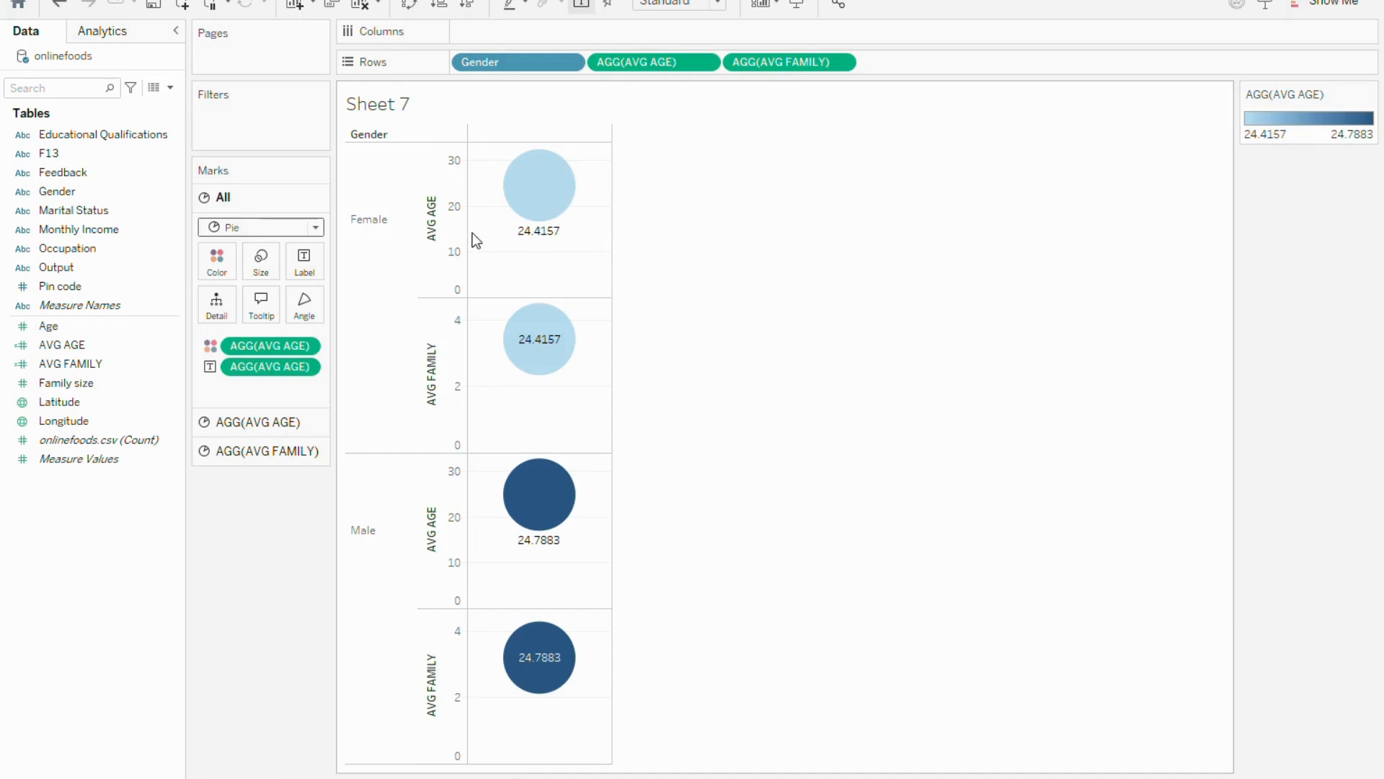
# Switch all marks to Gantt Bar and after that to Density
pyautogui.click(316, 228)
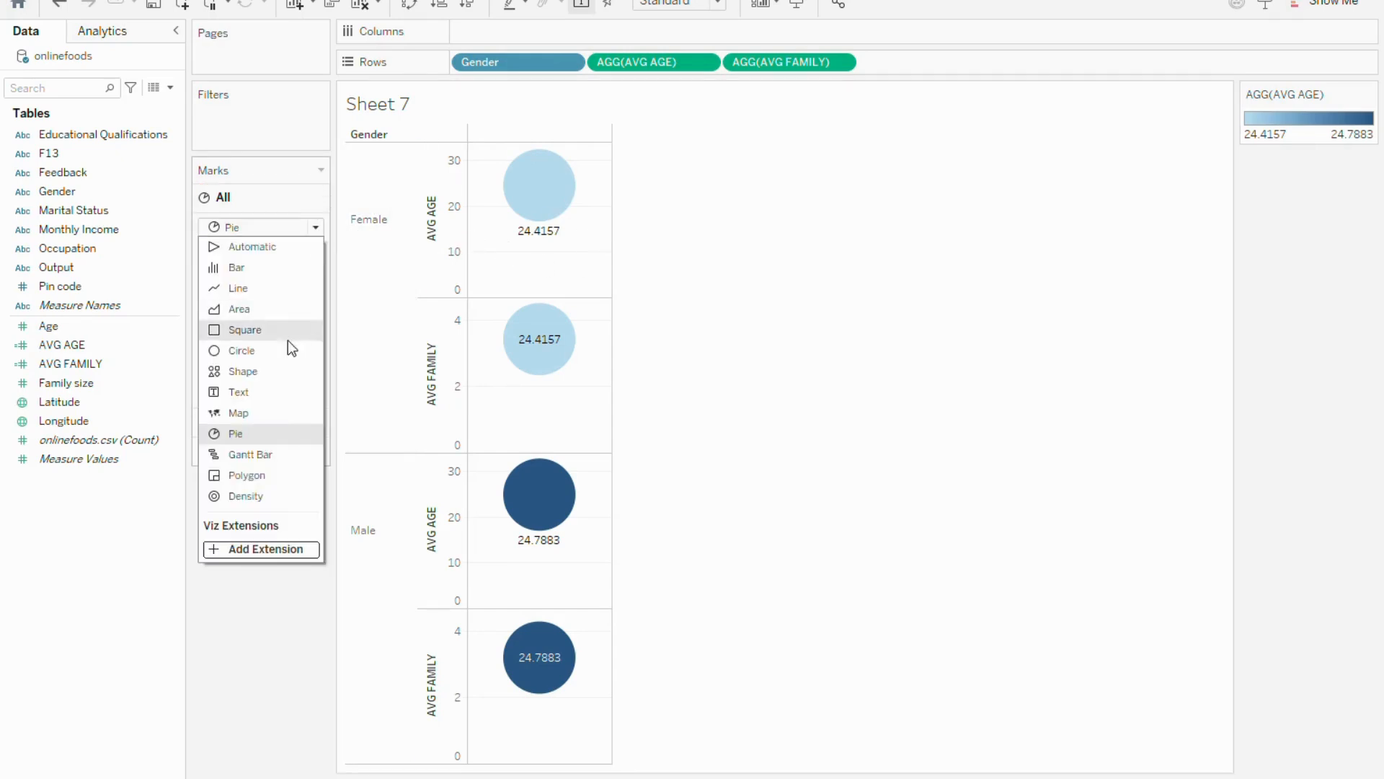
pyautogui.click(265, 454)
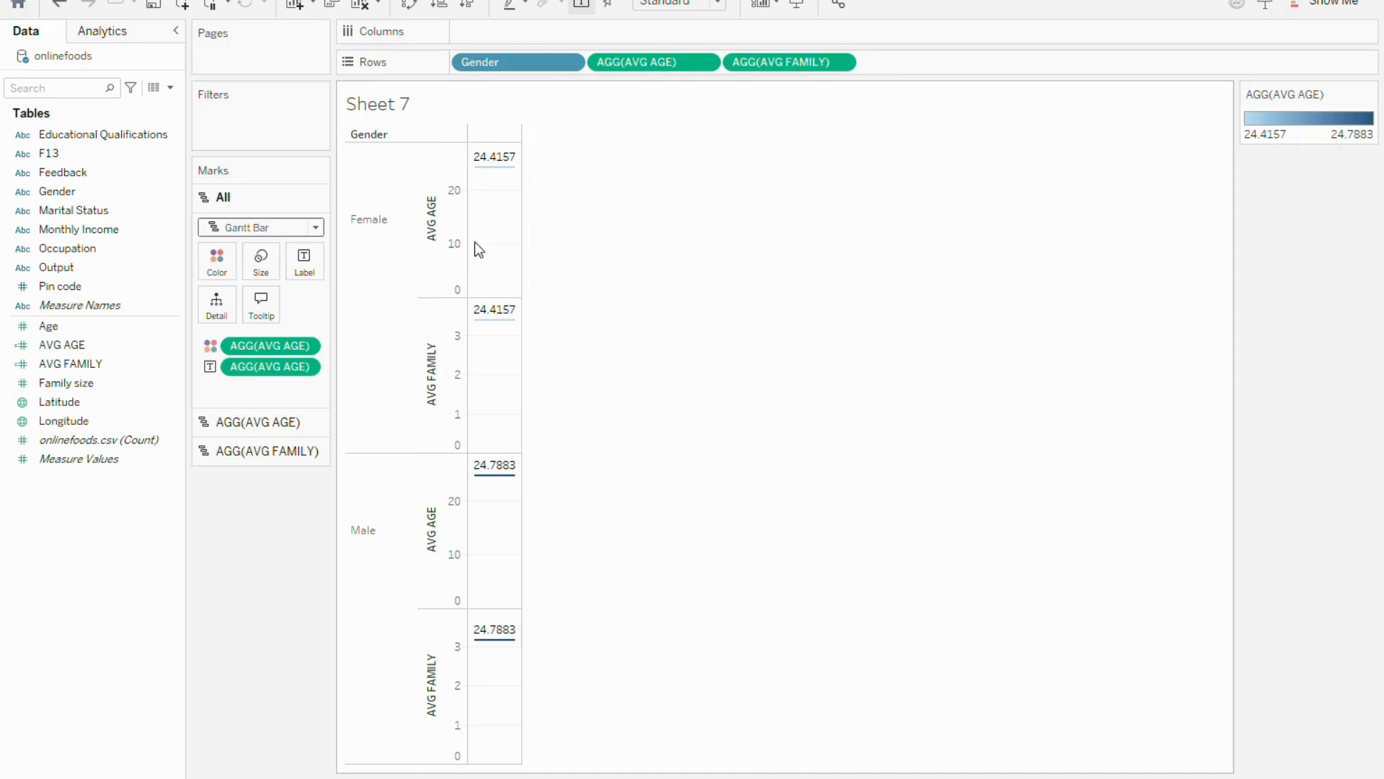
pyautogui.click(315, 228)
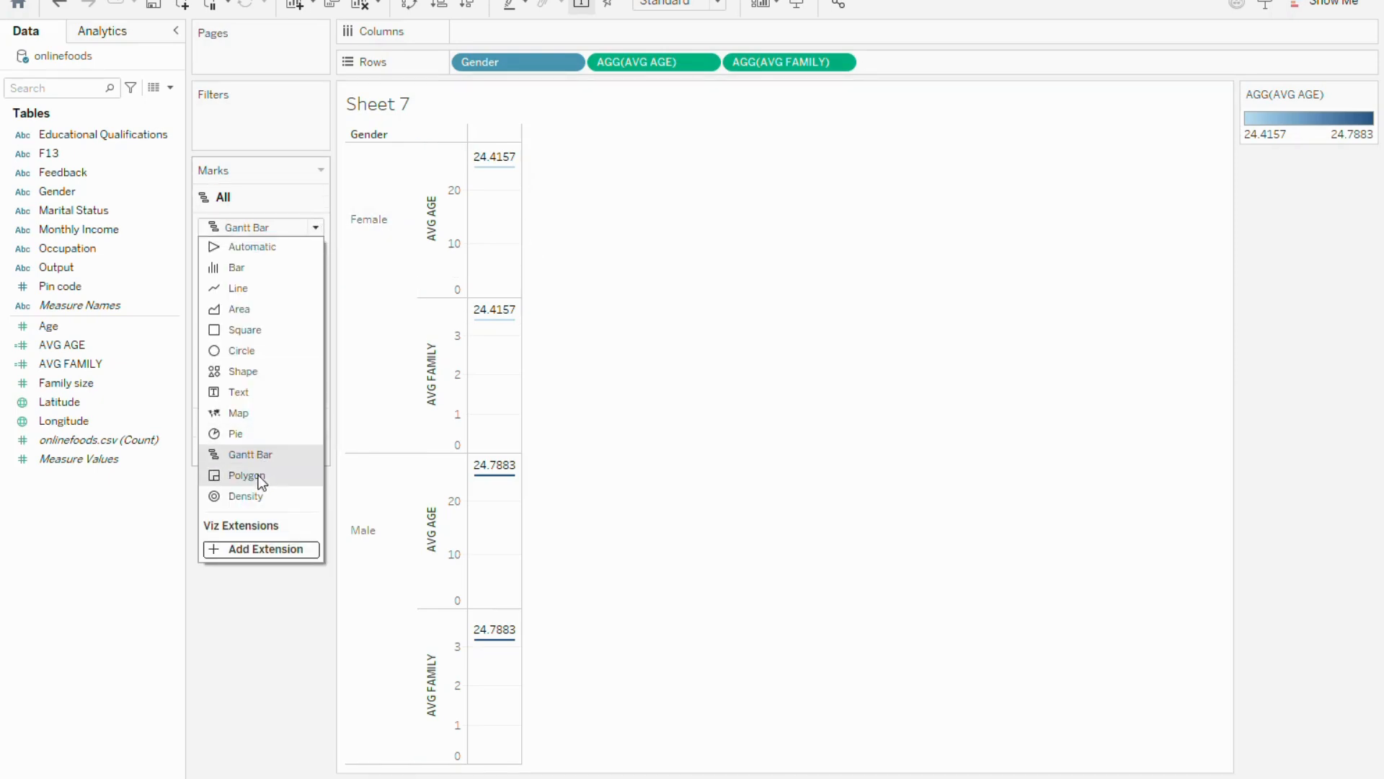
pyautogui.click(250, 494)
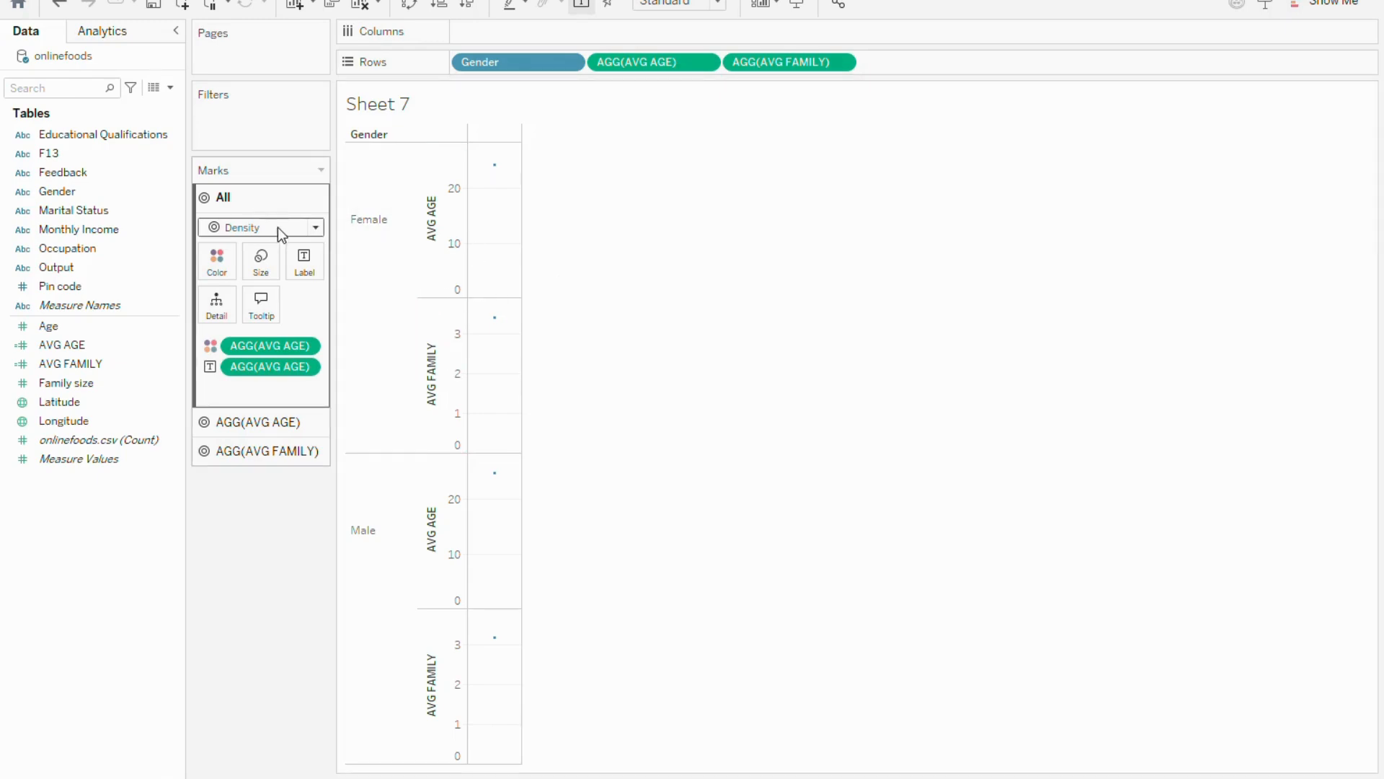
pyautogui.click(316, 229)
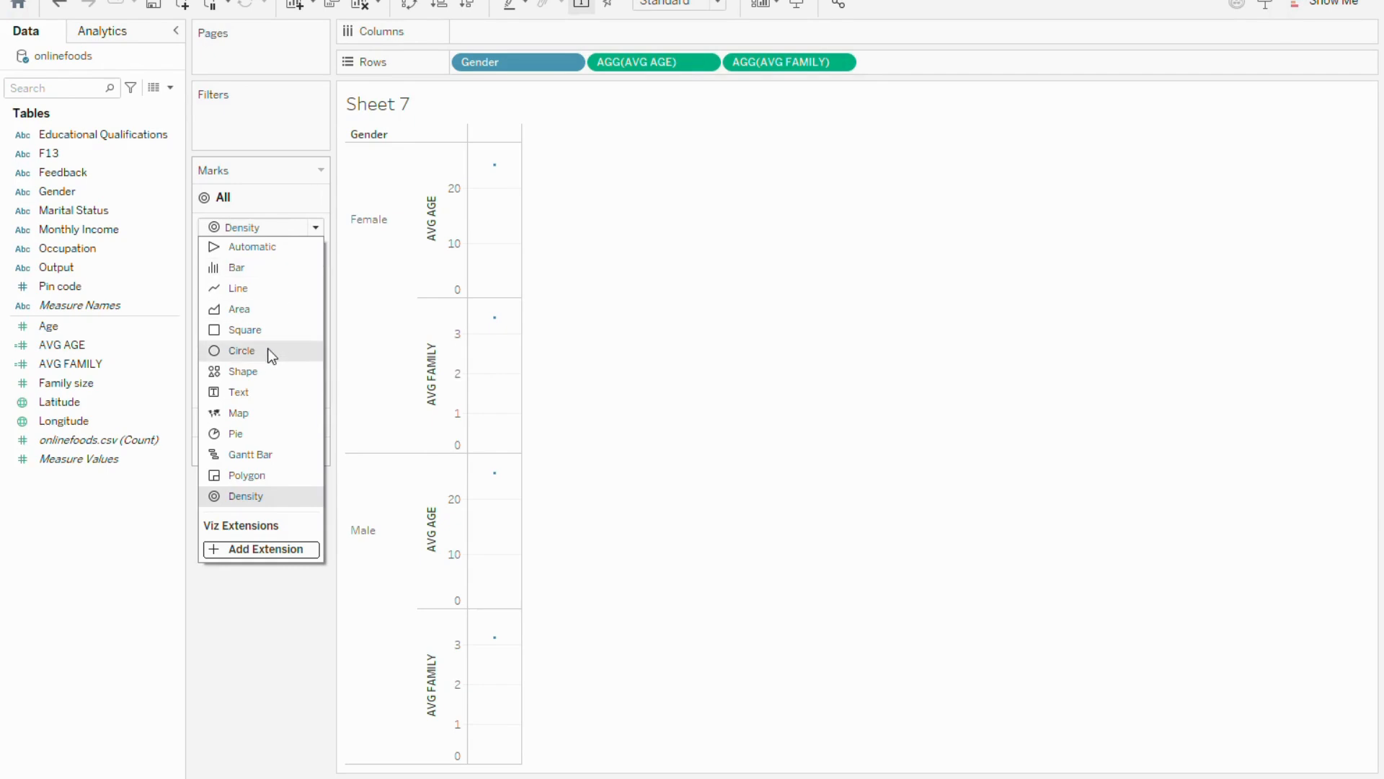
pyautogui.click(313, 232)
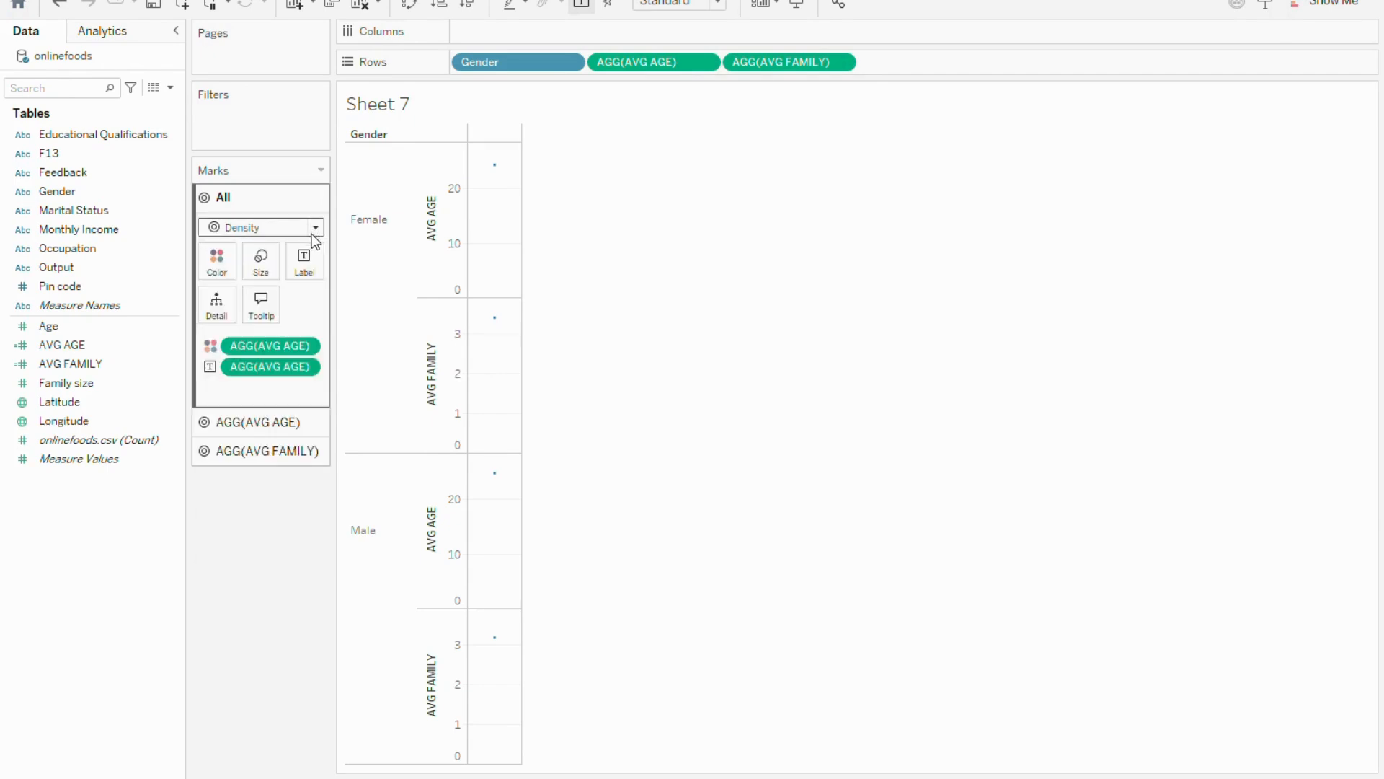
# Replace Gender, AVG AGE and AVG FAMILY on Rows with Latitude, moving AVG FAMILY to the marks' detail
pyautogui.moveTo(652, 59); pyautogui.dragTo(107, 348)
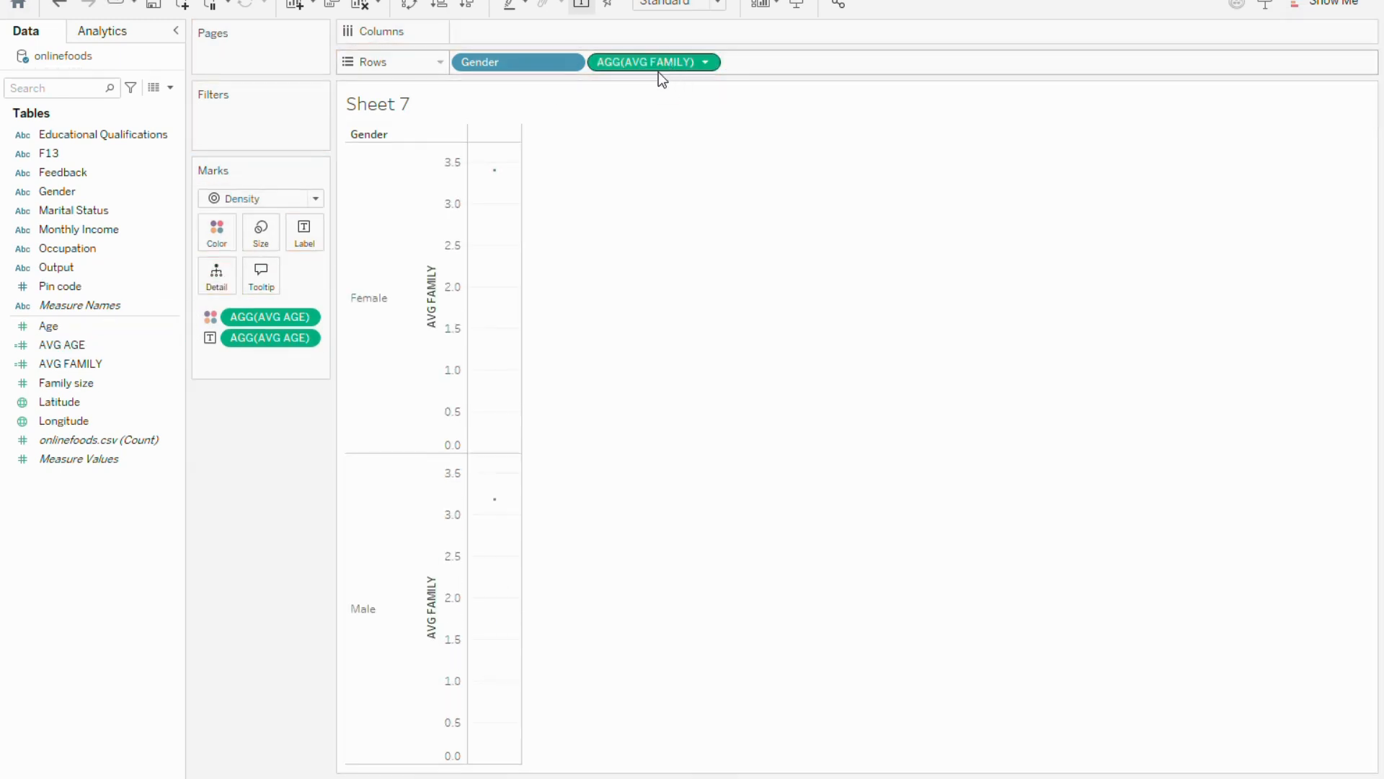
pyautogui.moveTo(658, 69); pyautogui.dragTo(199, 327)
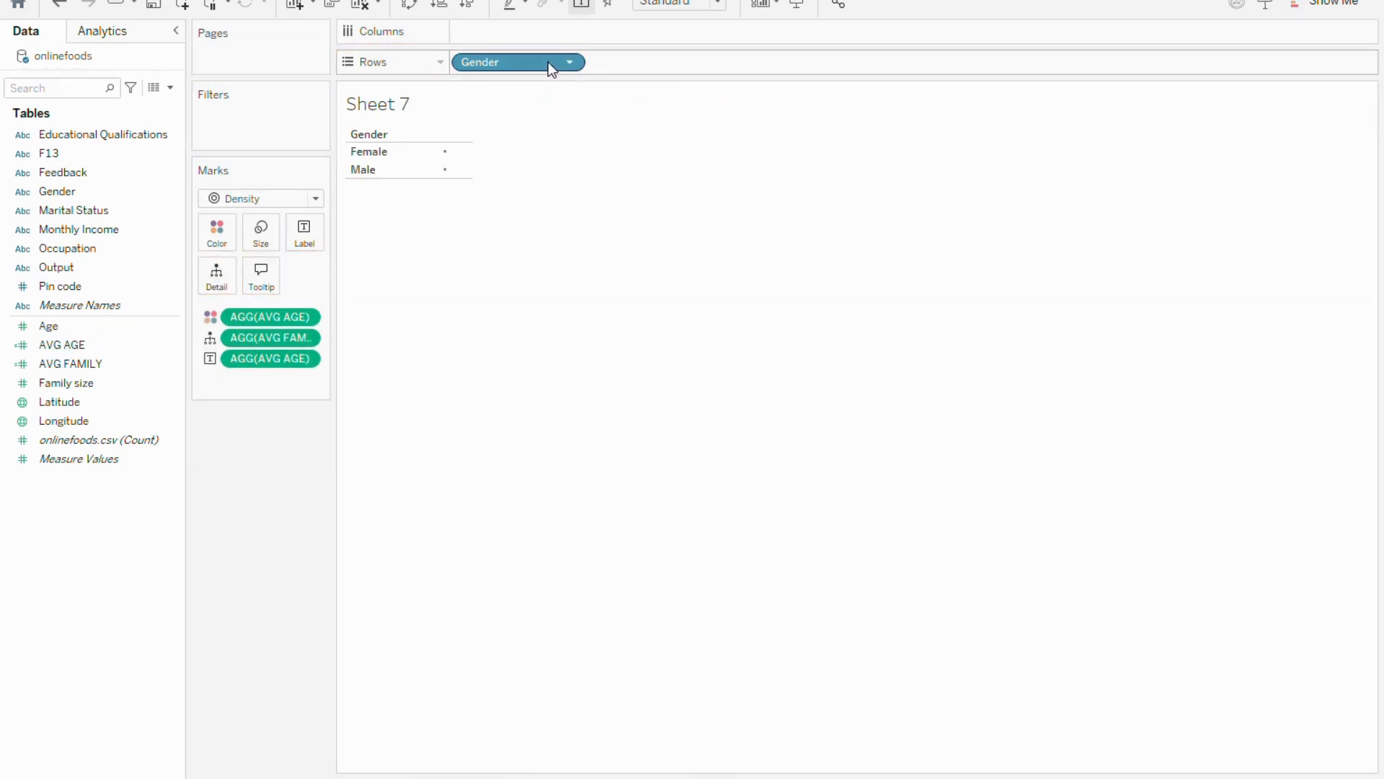
pyautogui.moveTo(548, 62); pyautogui.dragTo(494, 71)
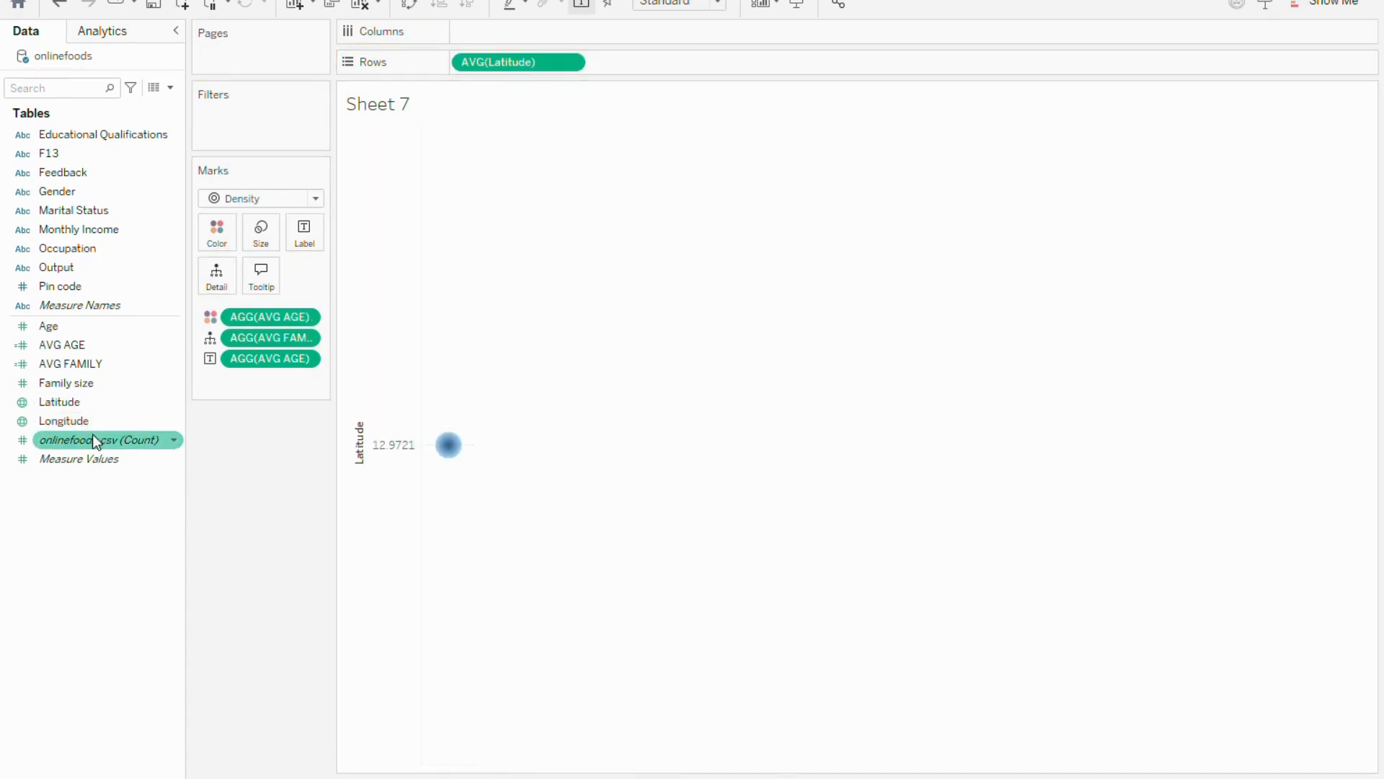
# Add Longitude to the view and place it on Columns so the average location is plotted on a map
pyautogui.moveTo(84, 420); pyautogui.dragTo(650, 59)
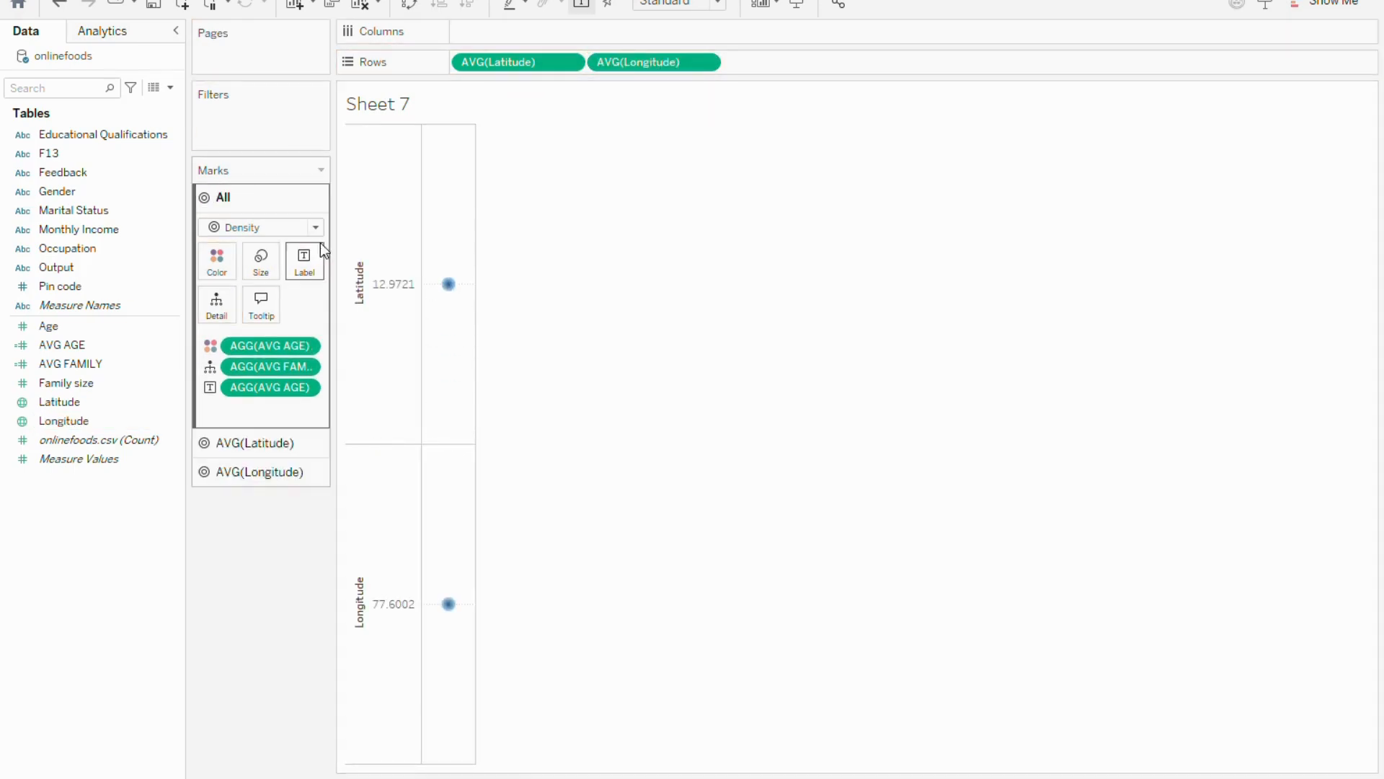
pyautogui.moveTo(635, 64); pyautogui.dragTo(503, 37)
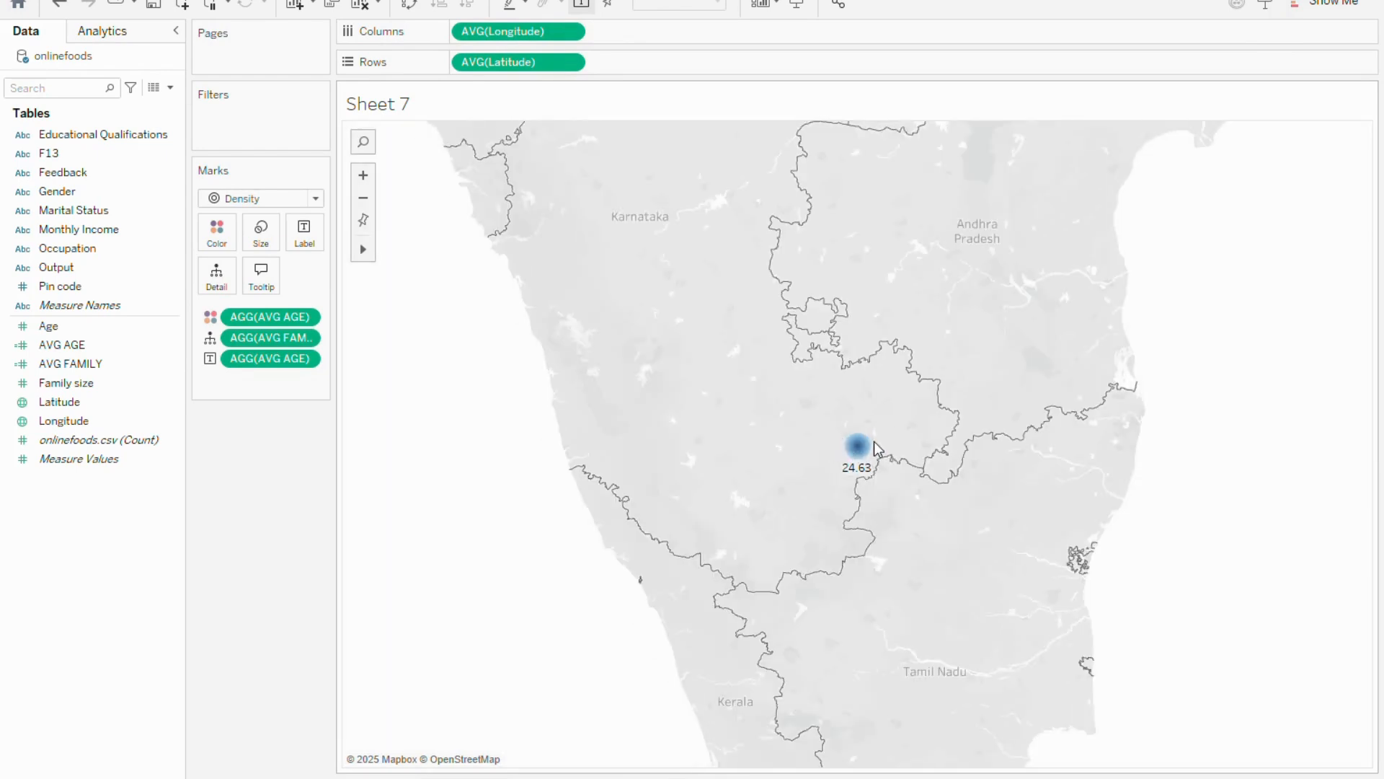
pyautogui.moveTo(860, 450)
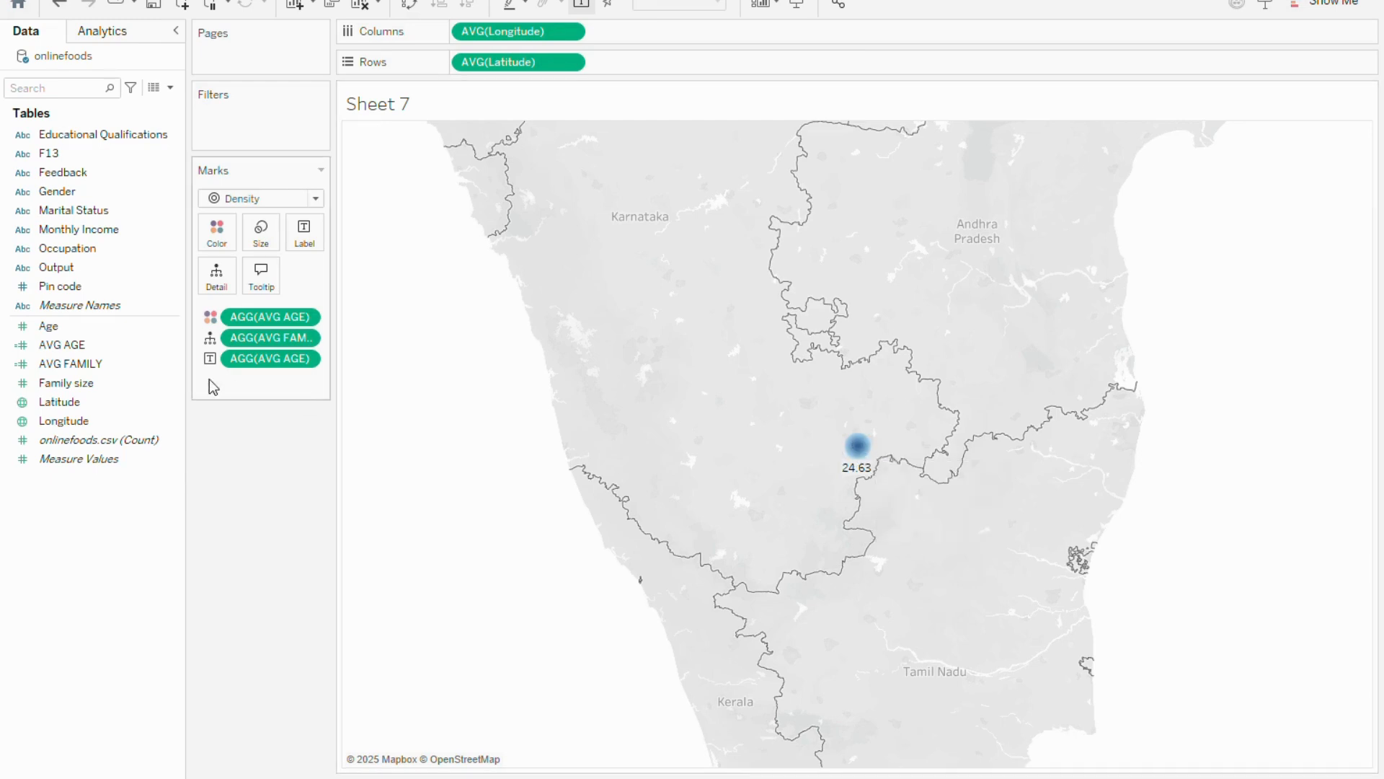
# Change the mark type from Density to Map and inspect the plotted point's details
pyautogui.click(314, 198)
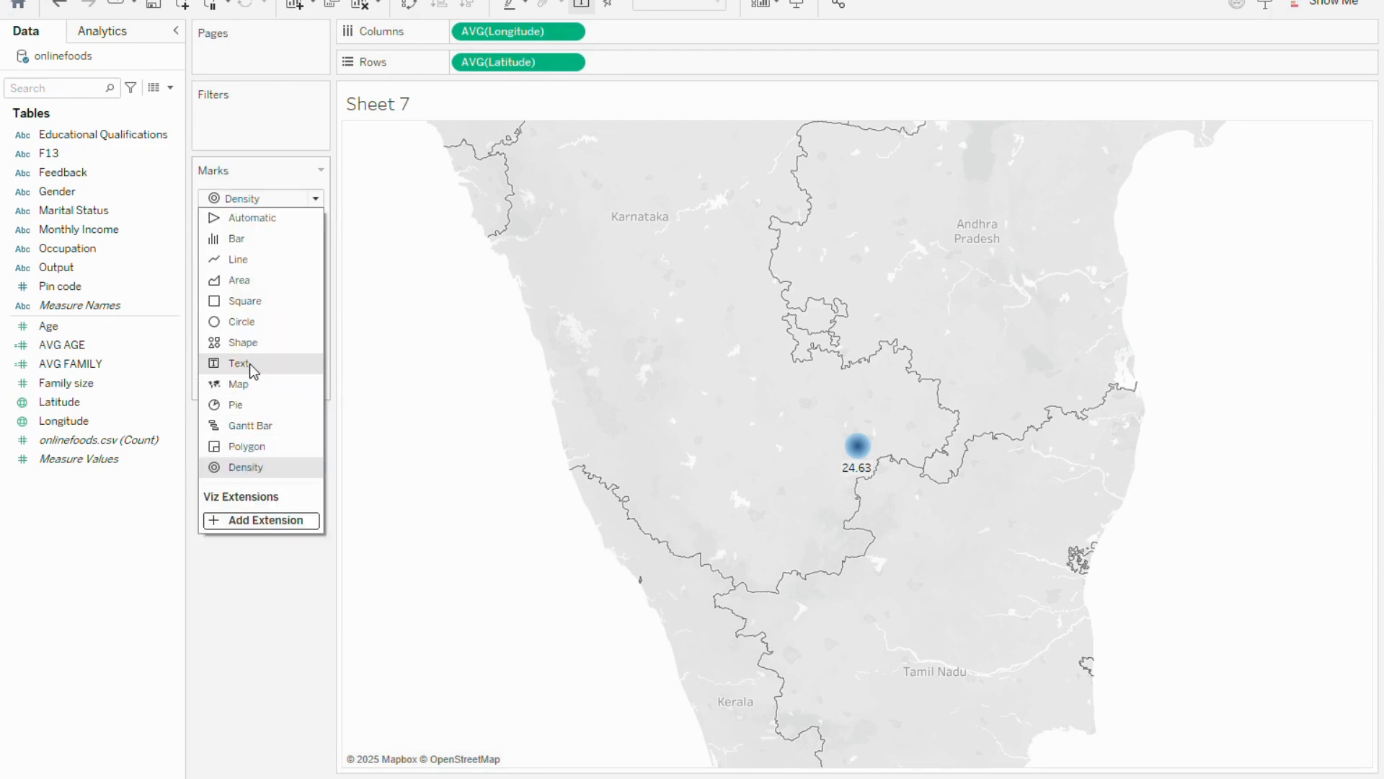
pyautogui.press('Escape')
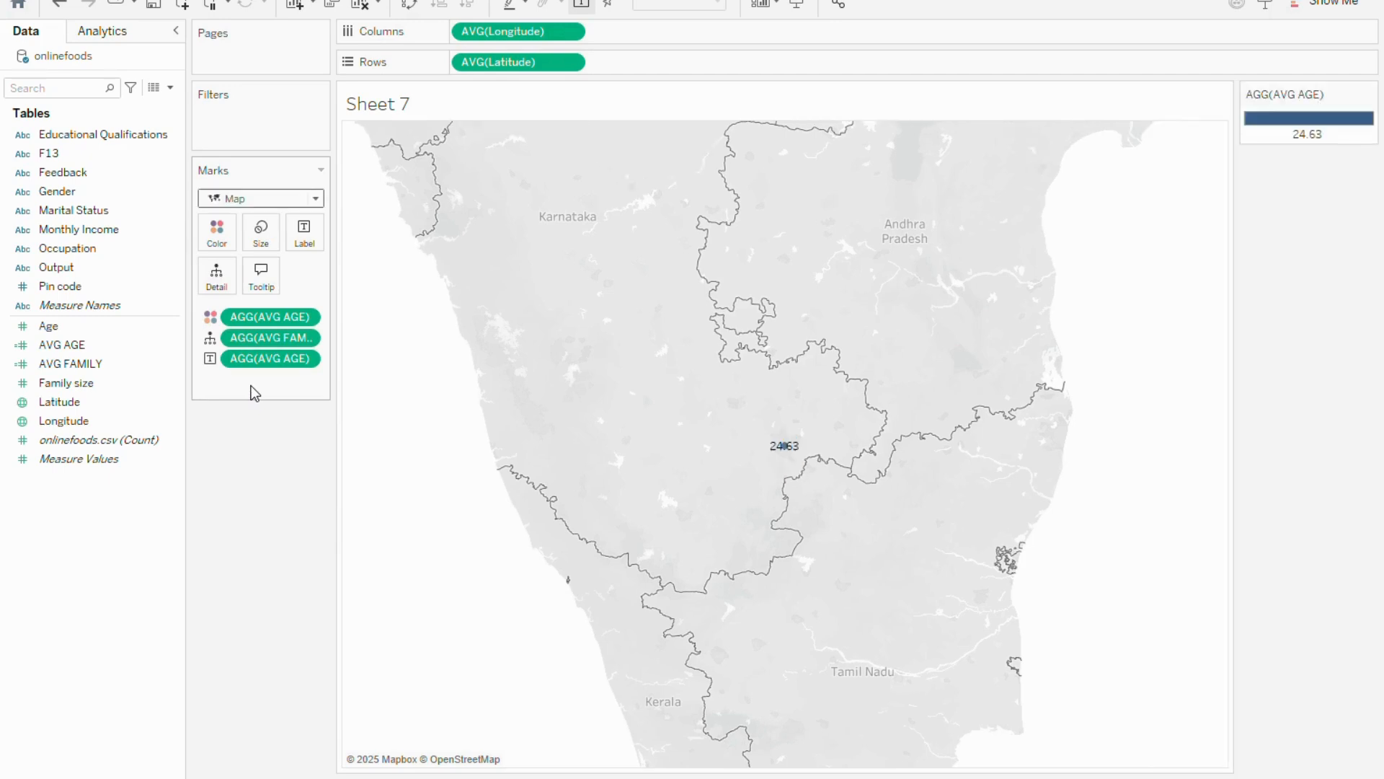
pyautogui.moveTo(786, 450)
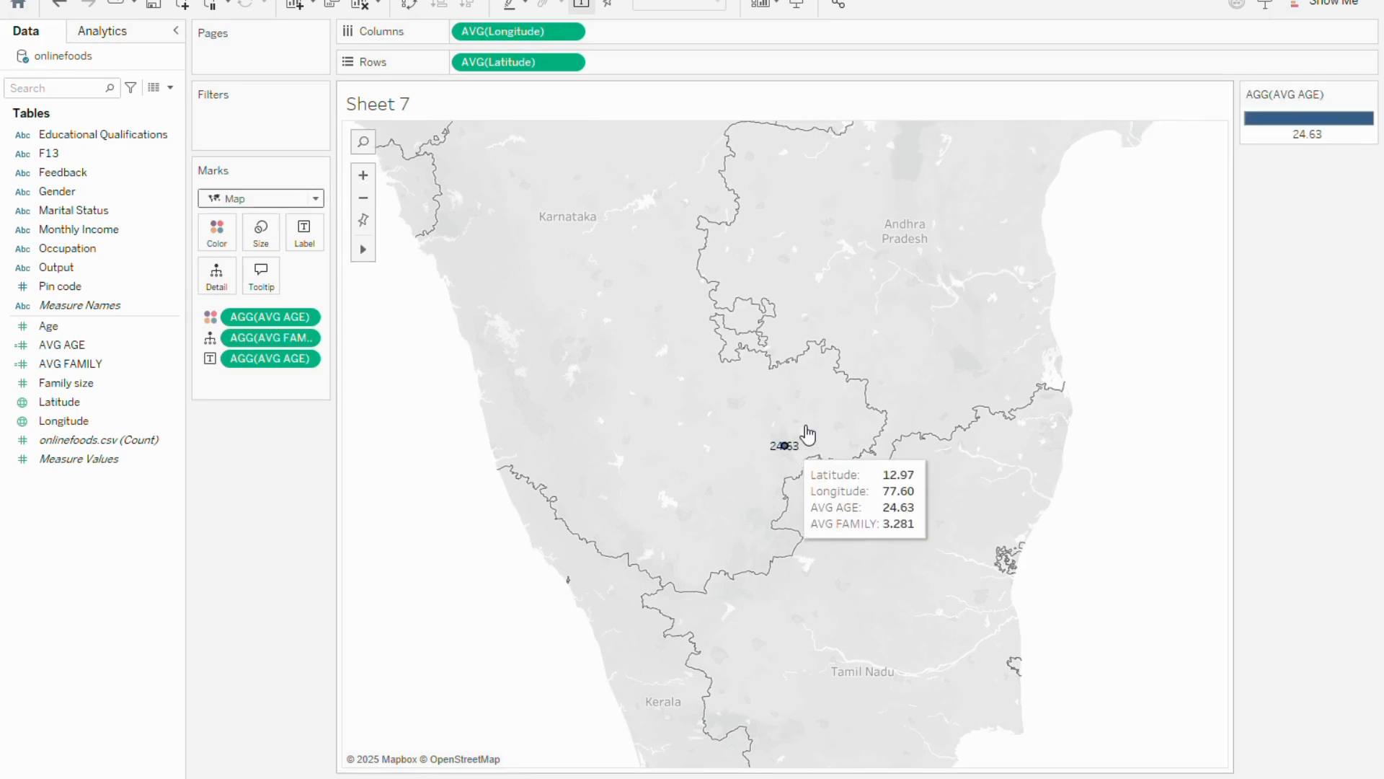
# Examine where the plotted point lies within India and on the world map
pyautogui.scroll(-4, 869, 362)
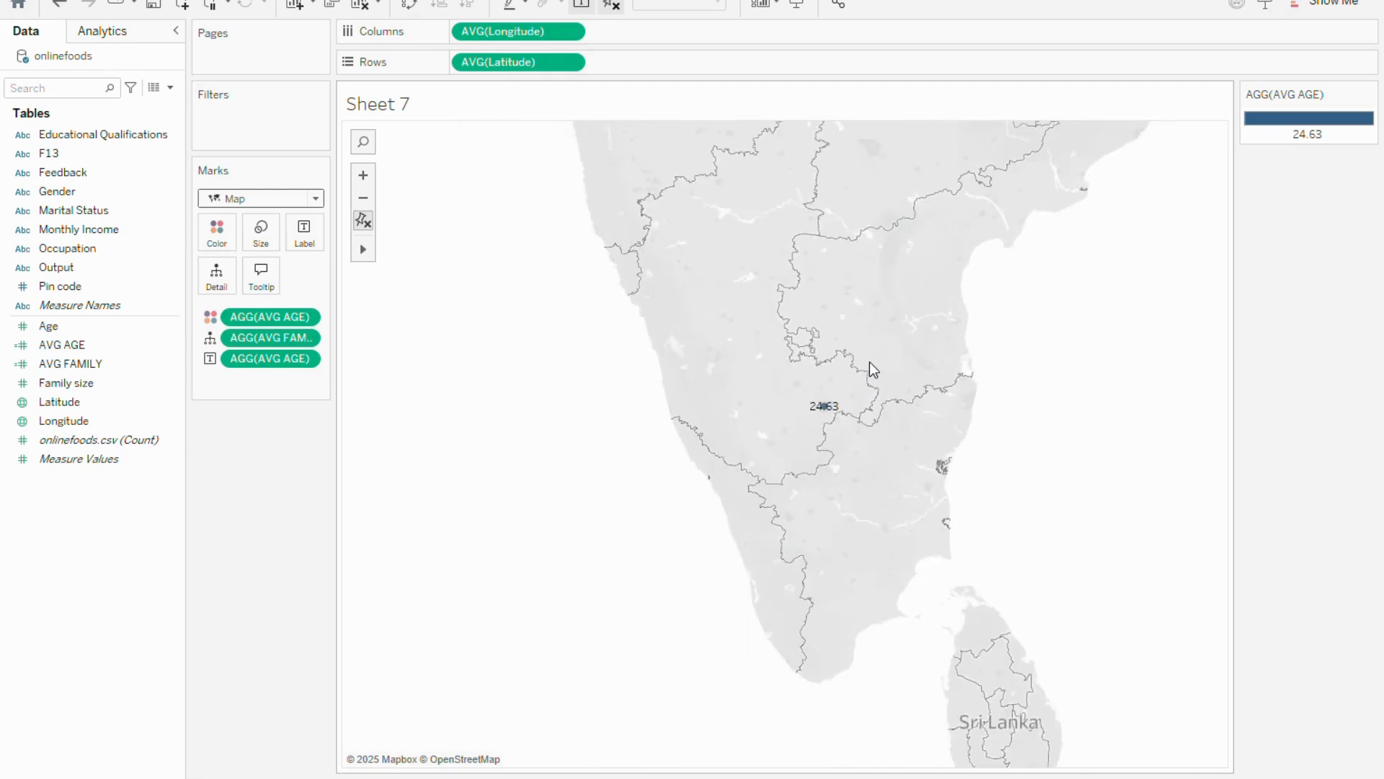
pyautogui.scroll(-4, 870, 362)
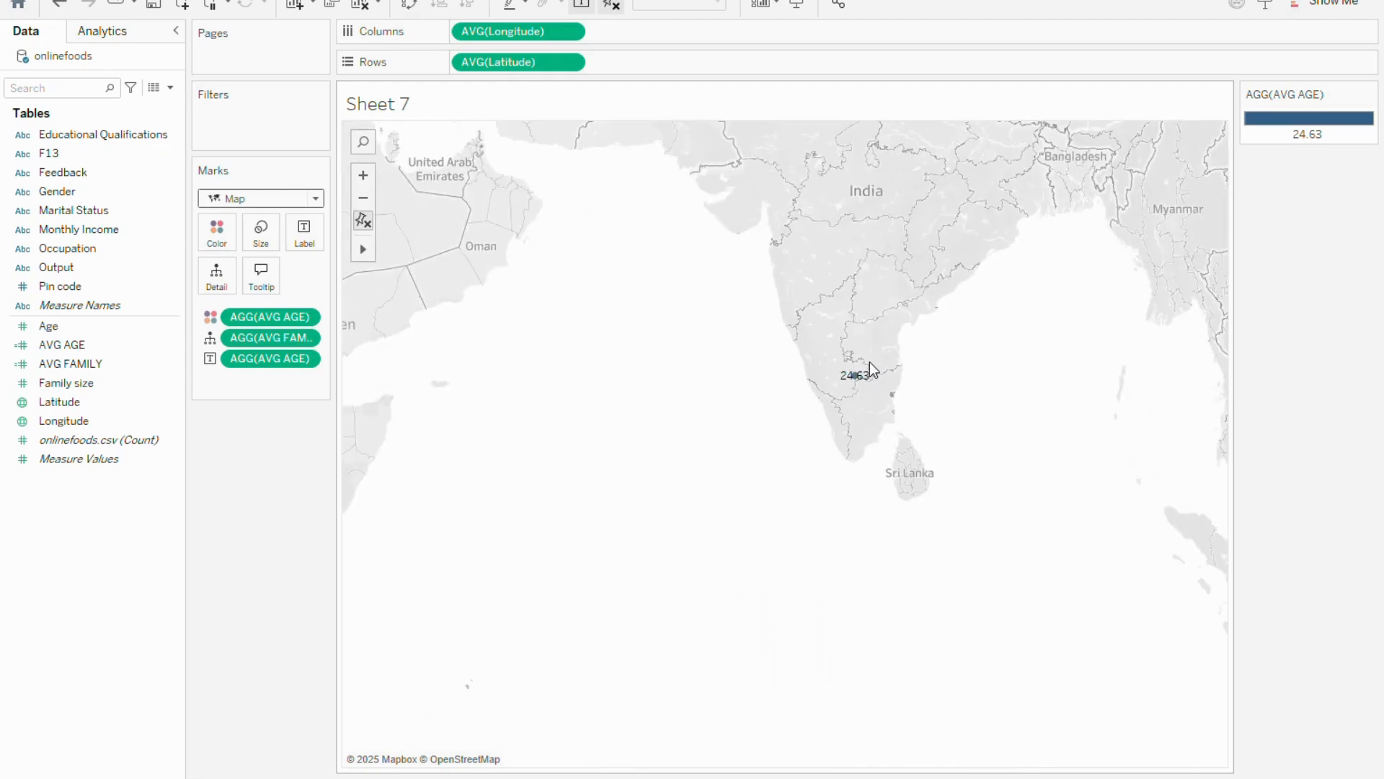
pyautogui.moveTo(860, 377)
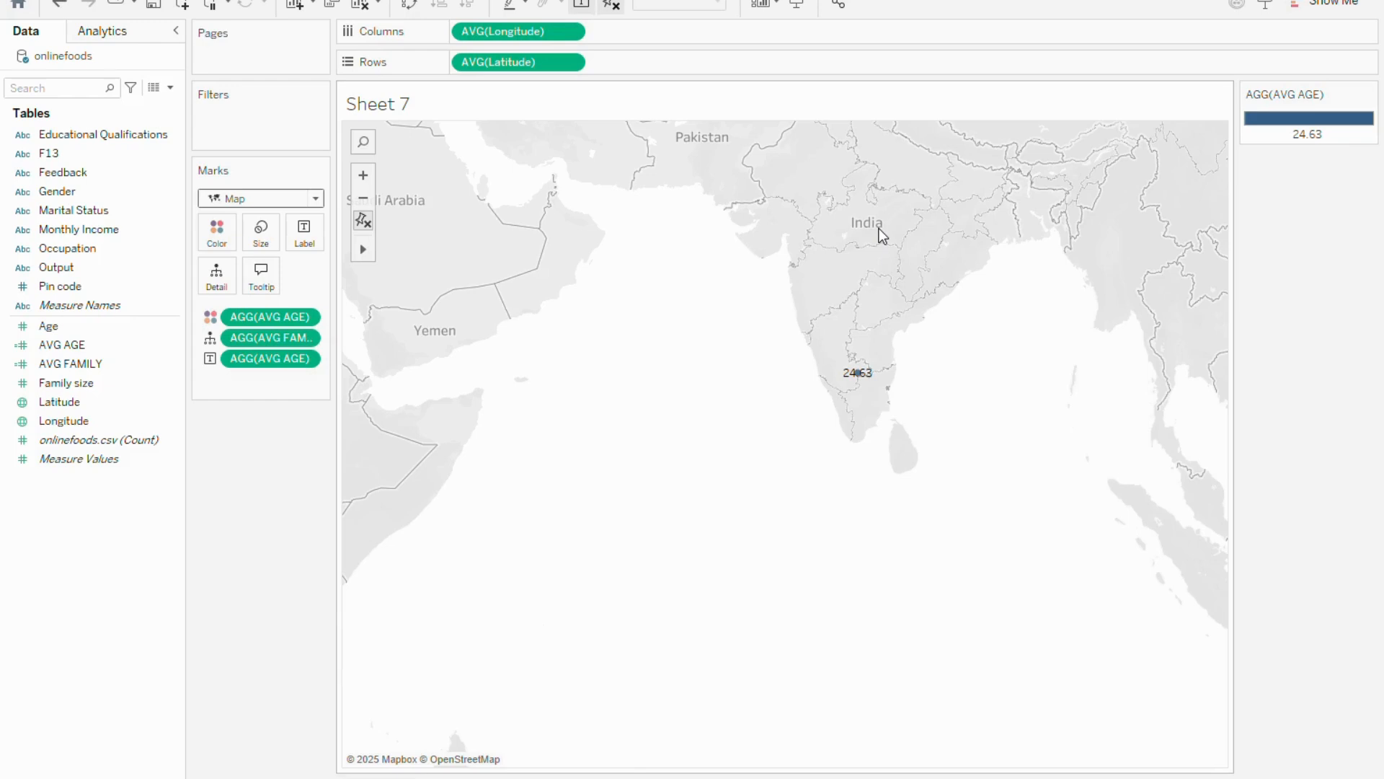
pyautogui.scroll(-4, 880, 229)
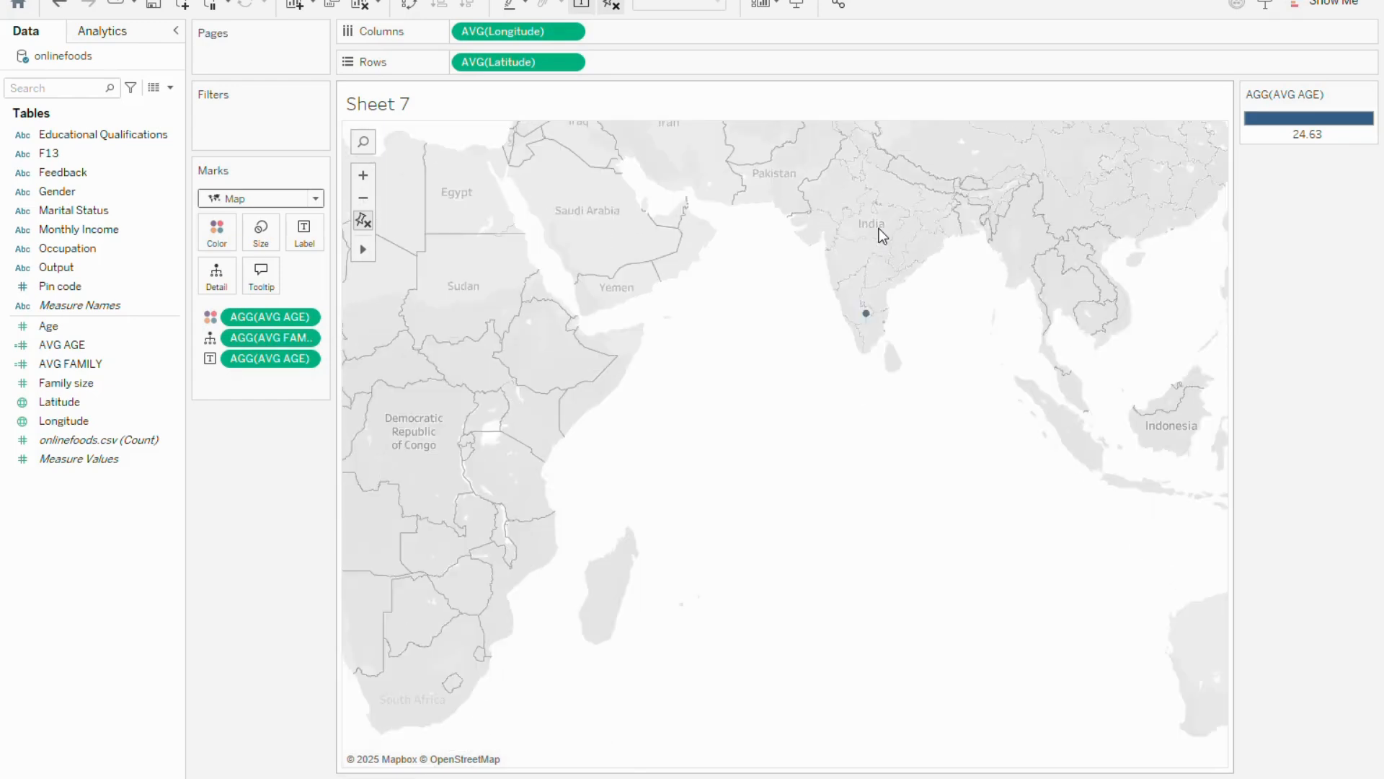
pyautogui.scroll(-3, 879, 229)
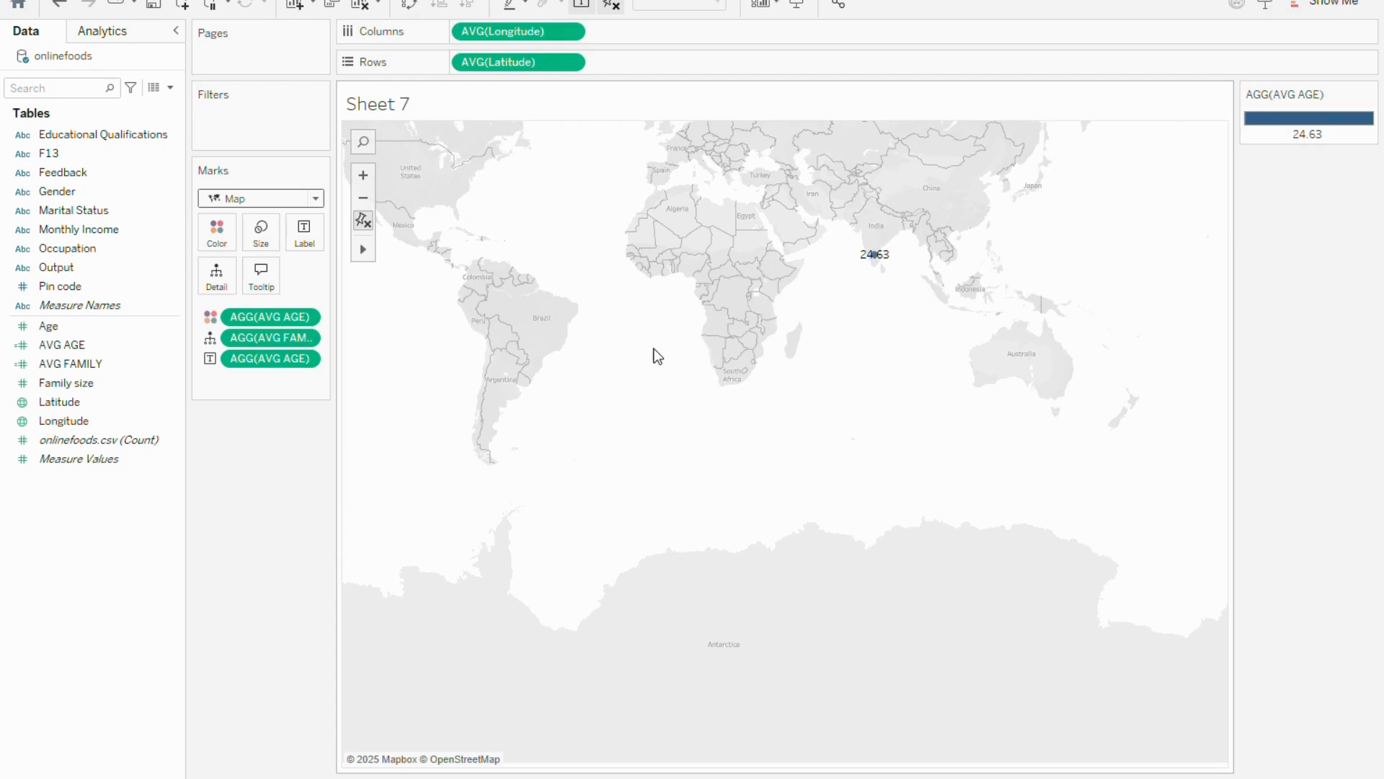
pyautogui.moveTo(654, 348)
pyautogui.mouseDown()
pyautogui.moveTo(813, 423)
pyautogui.moveTo(652, 360)
pyautogui.mouseUp()
pyautogui.scroll(3, 723, 295)
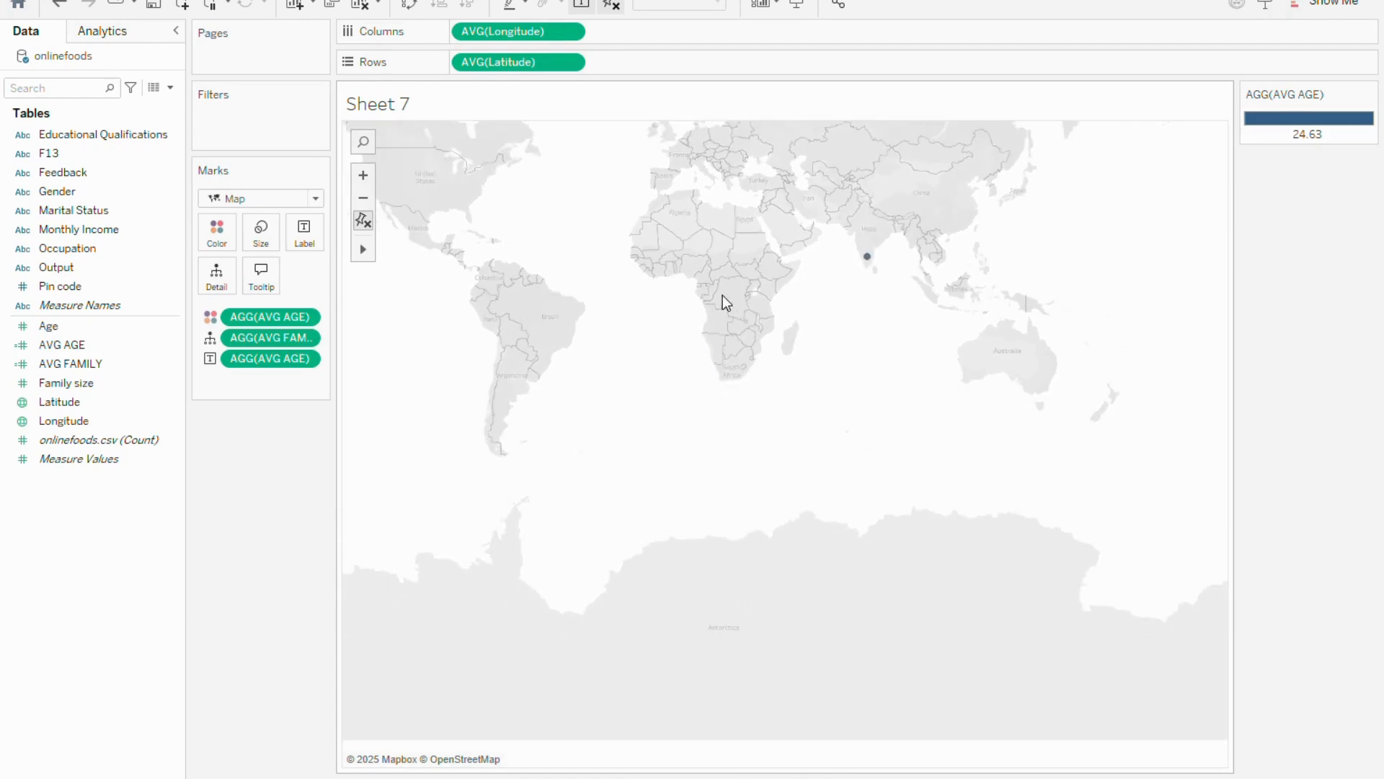
pyautogui.scroll(1, 722, 296)
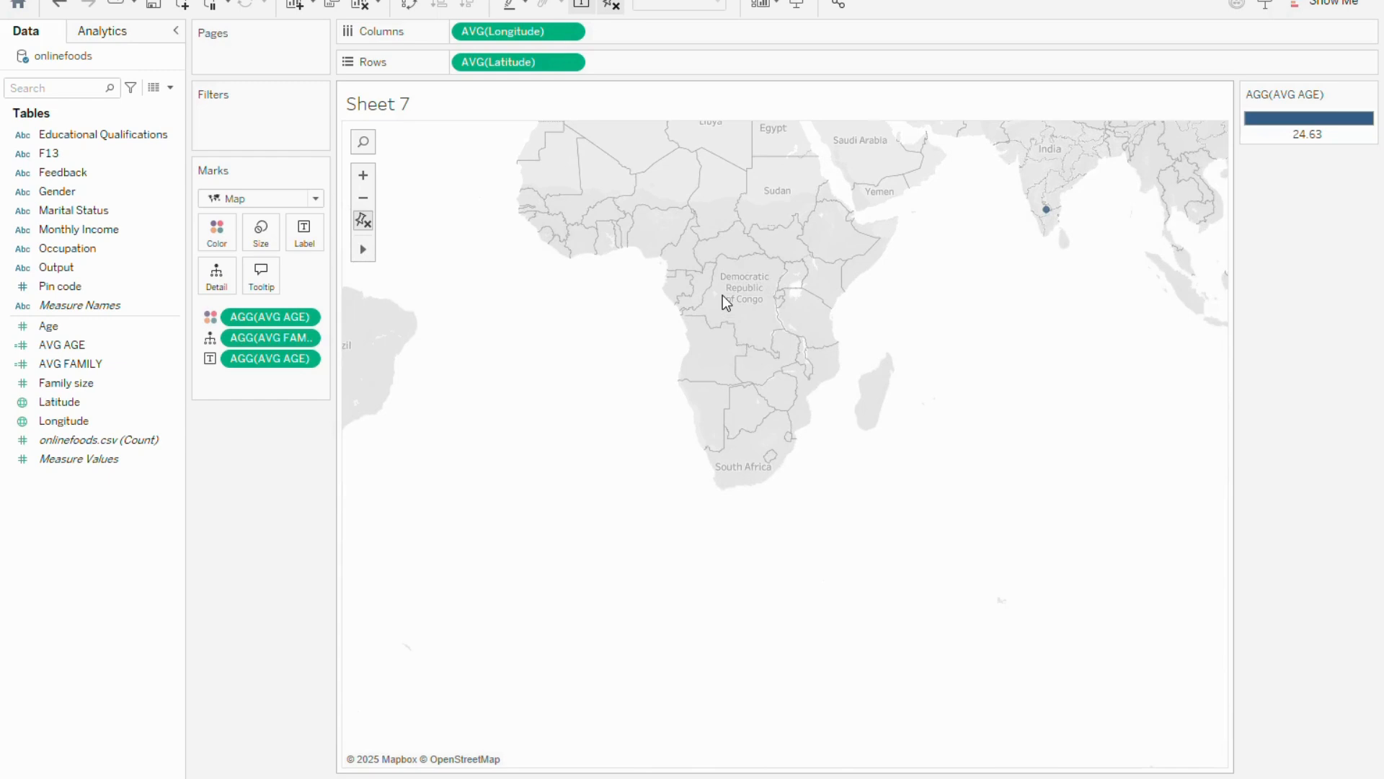
pyautogui.scroll(2, 782, 255)
pyautogui.scroll(2, 745, 285)
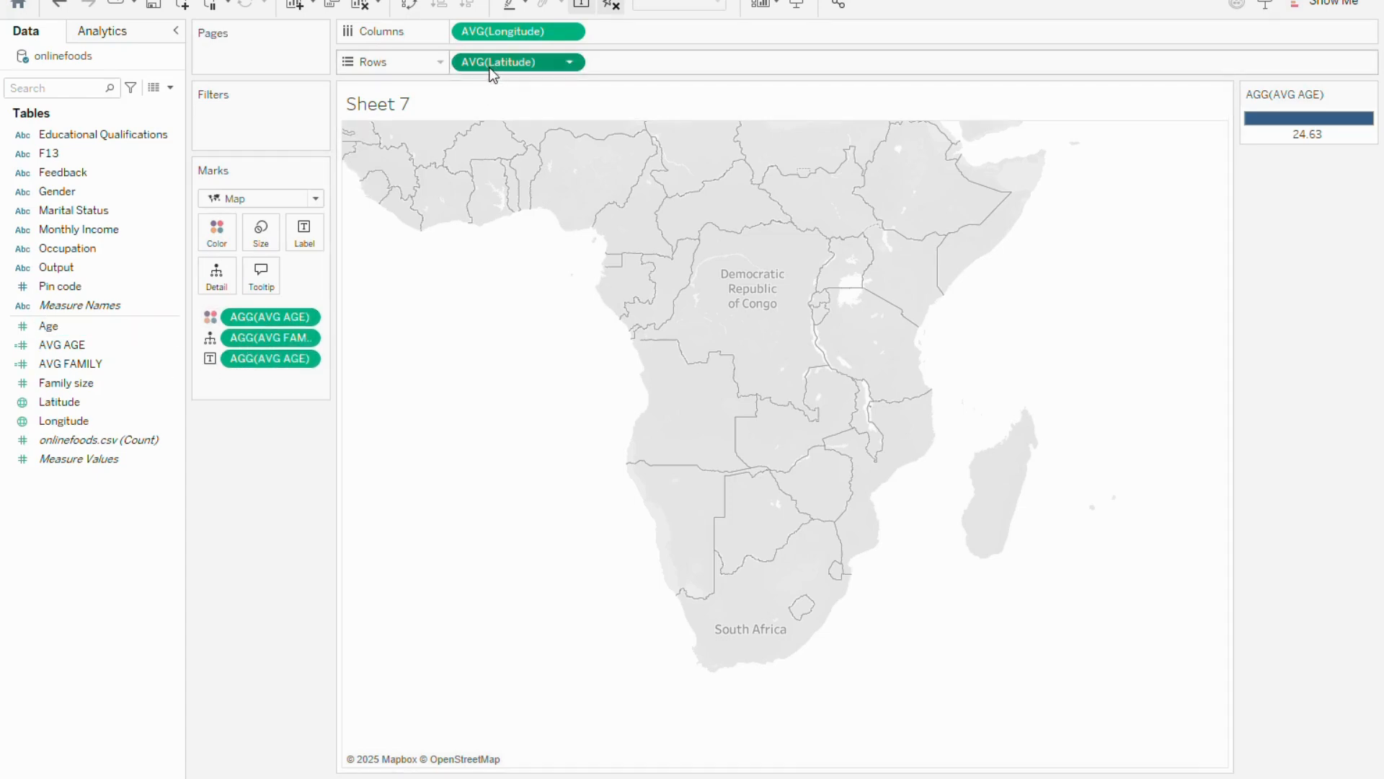
# Clear the sheet by removing Latitude, Longitude and all AVG AGE and AVG FAMILY fields from the shelves and marks
pyautogui.moveTo(496, 63); pyautogui.dragTo(31, 370)
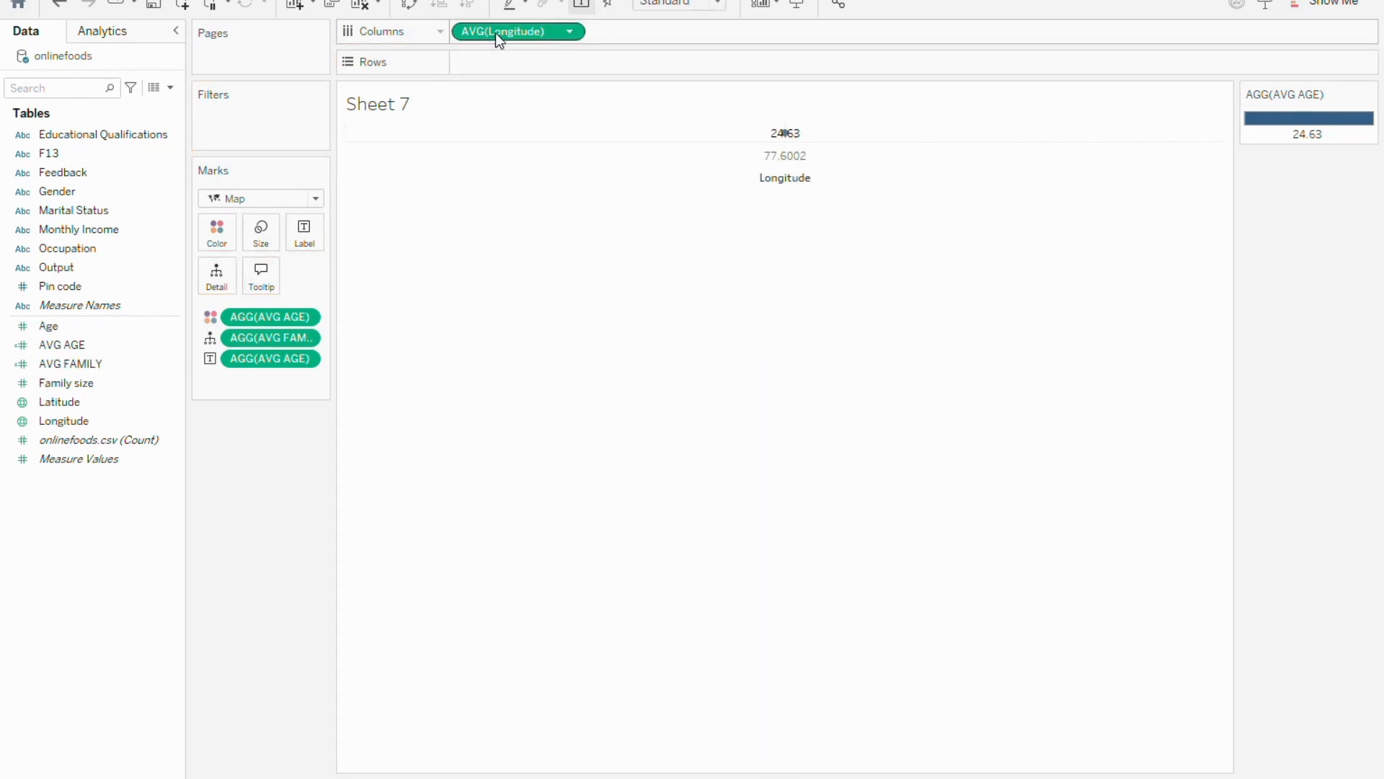
pyautogui.moveTo(495, 33); pyautogui.dragTo(72, 291)
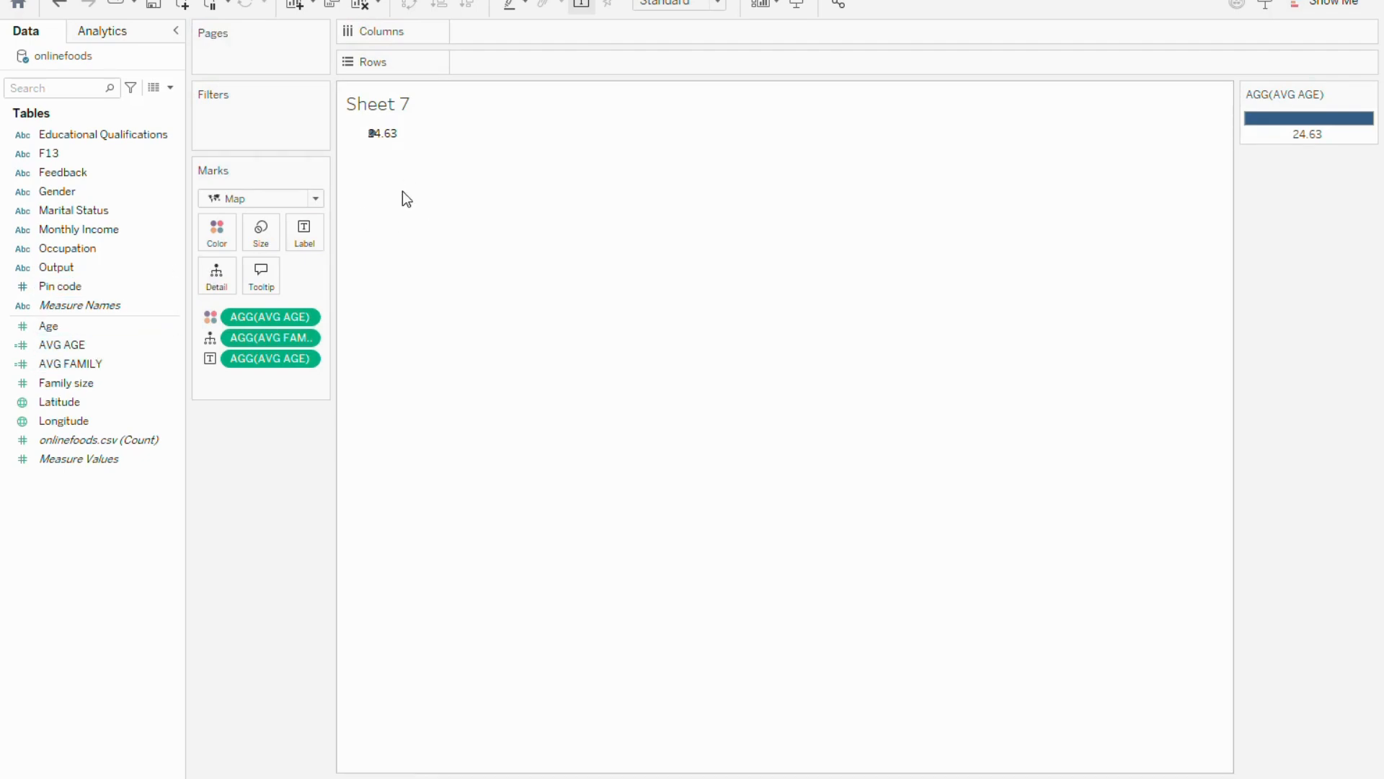
pyautogui.moveTo(241, 353); pyautogui.dragTo(130, 340)
pyautogui.moveTo(248, 324); pyautogui.dragTo(92, 339)
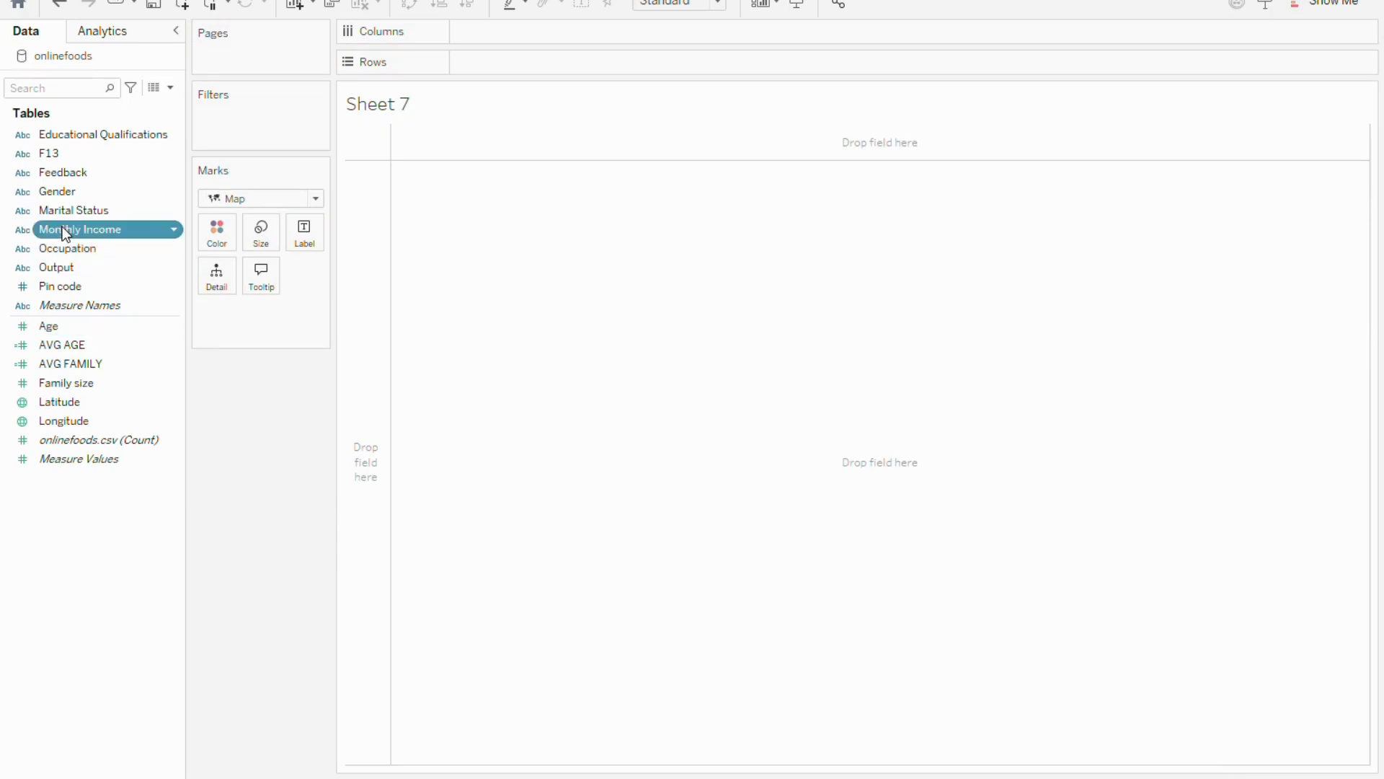
# Place Monthly Income on Rows and also use it to label and color the marks
pyautogui.moveTo(62, 225); pyautogui.dragTo(470, 30)
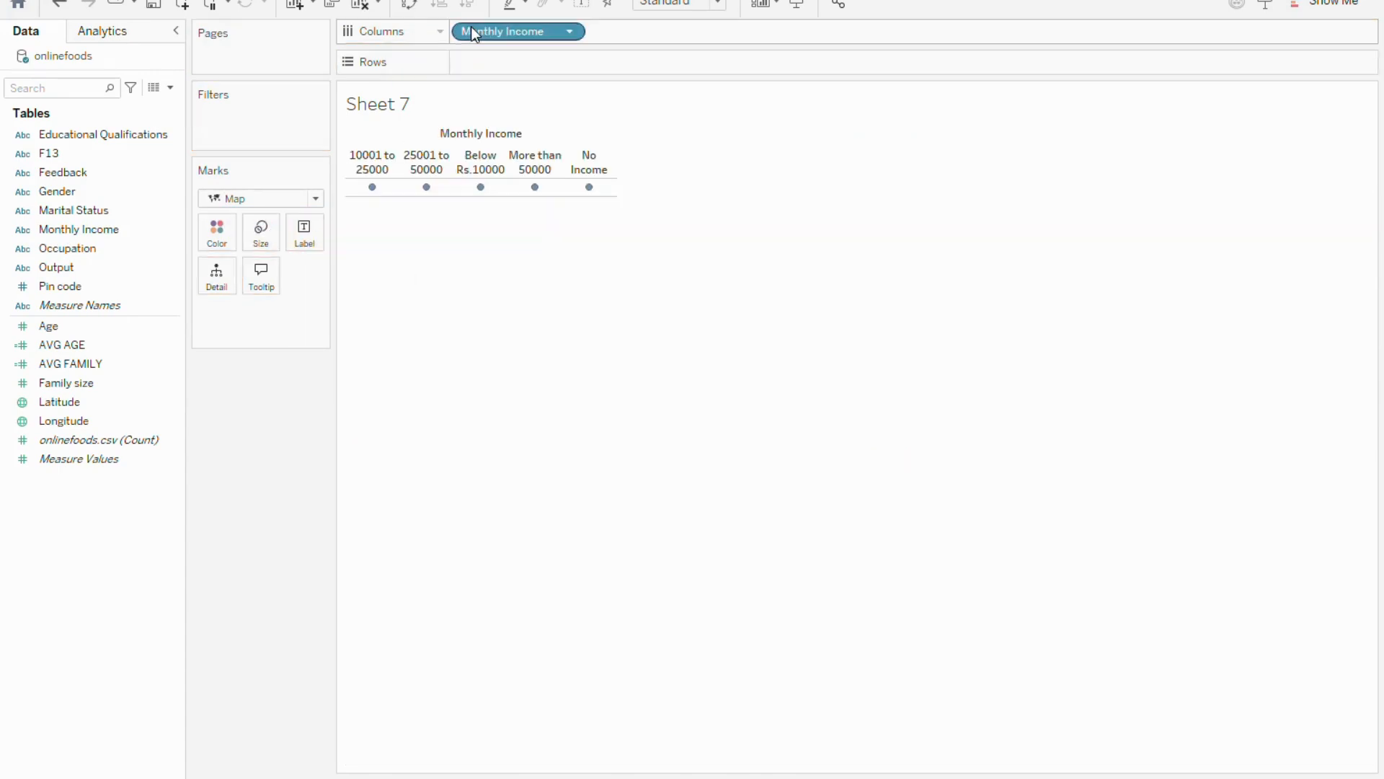
pyautogui.moveTo(488, 33); pyautogui.dragTo(488, 64)
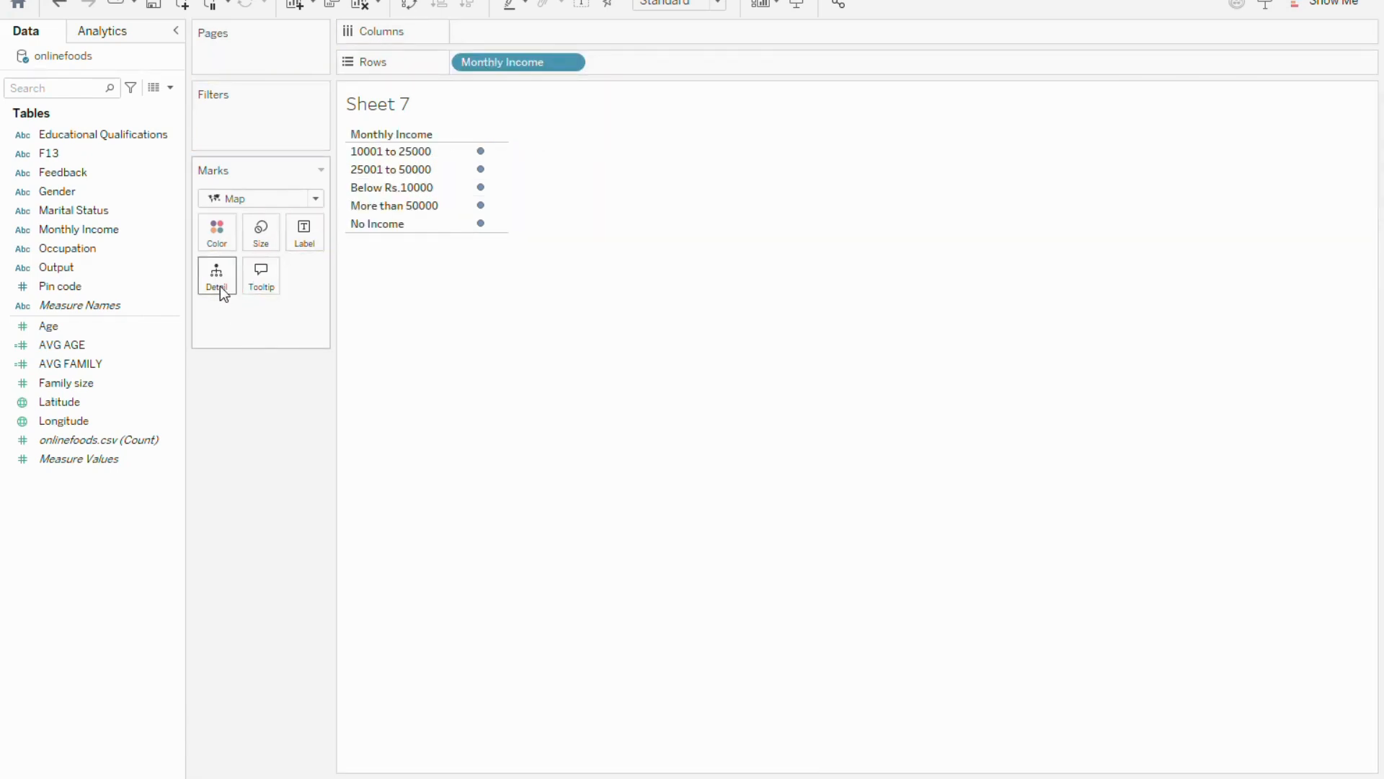
pyautogui.moveTo(98, 230); pyautogui.dragTo(303, 242)
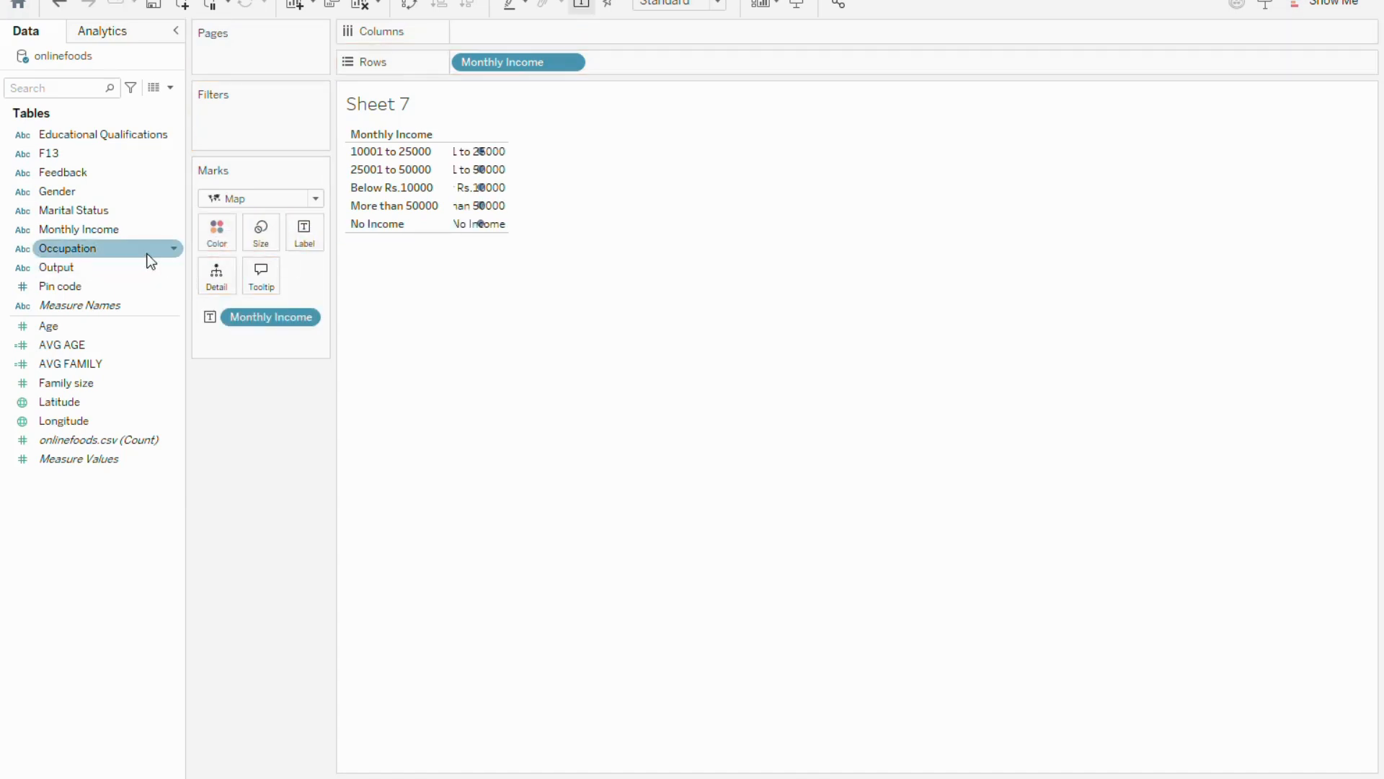
pyautogui.moveTo(82, 225); pyautogui.dragTo(220, 229)
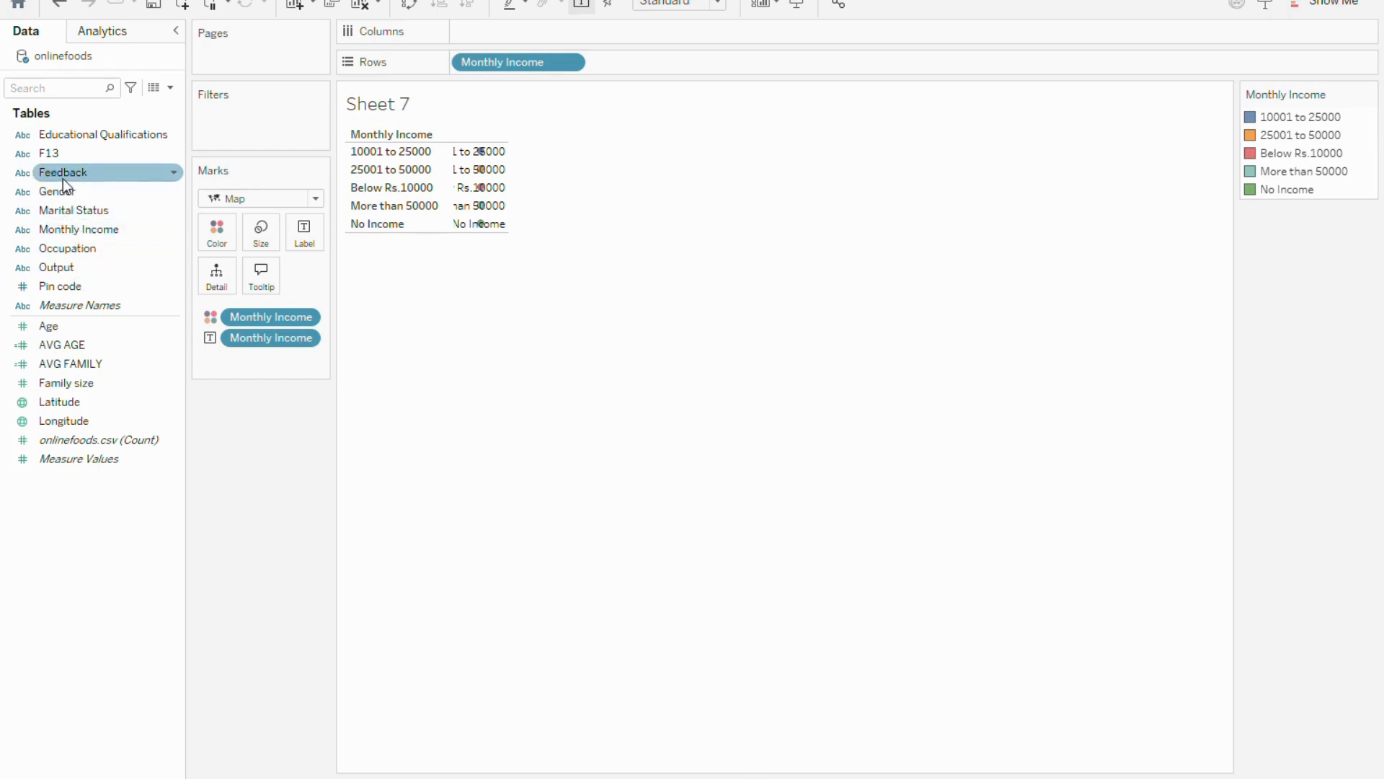
# Add Gender to Rows ahead of Monthly Income and widen the marks column so the income labels fit
pyautogui.moveTo(67, 193); pyautogui.dragTo(460, 63)
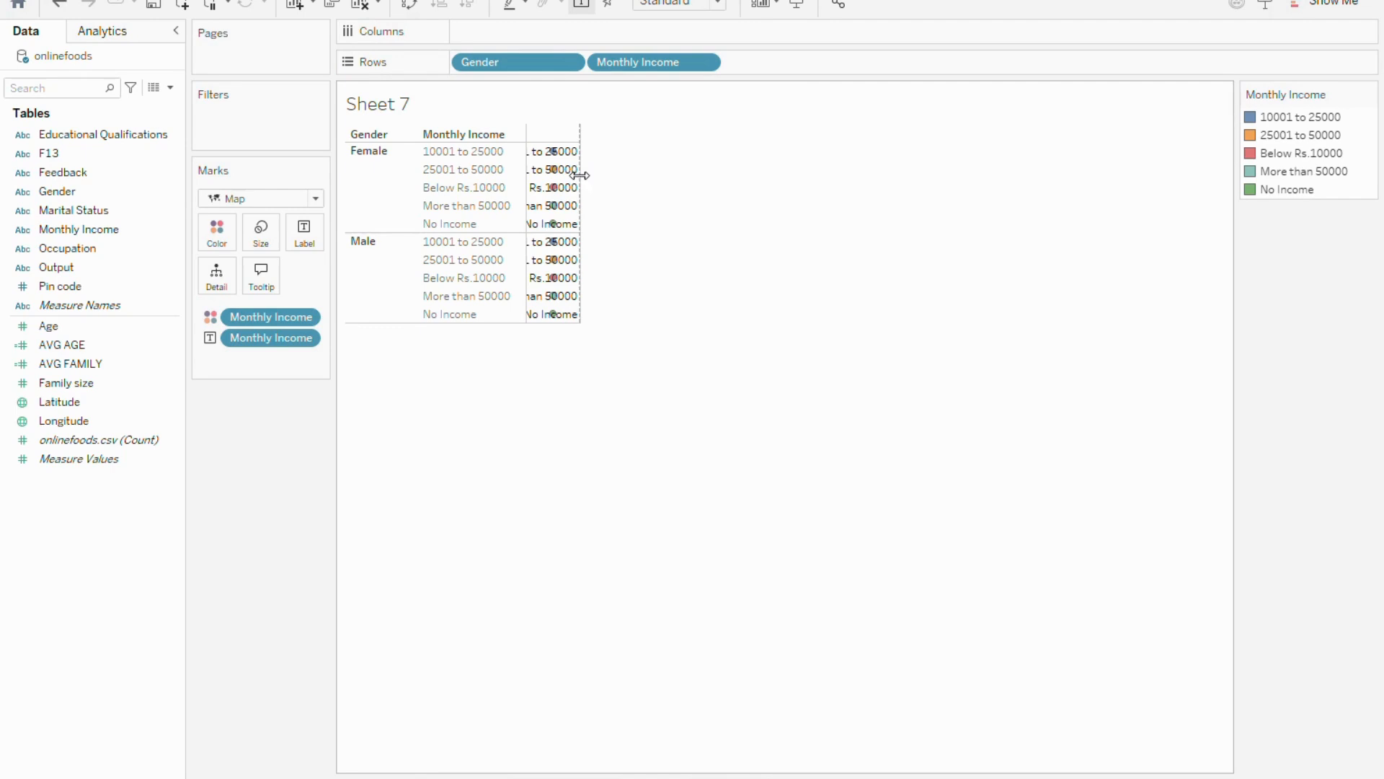
pyautogui.moveTo(580, 176); pyautogui.dragTo(751, 180)
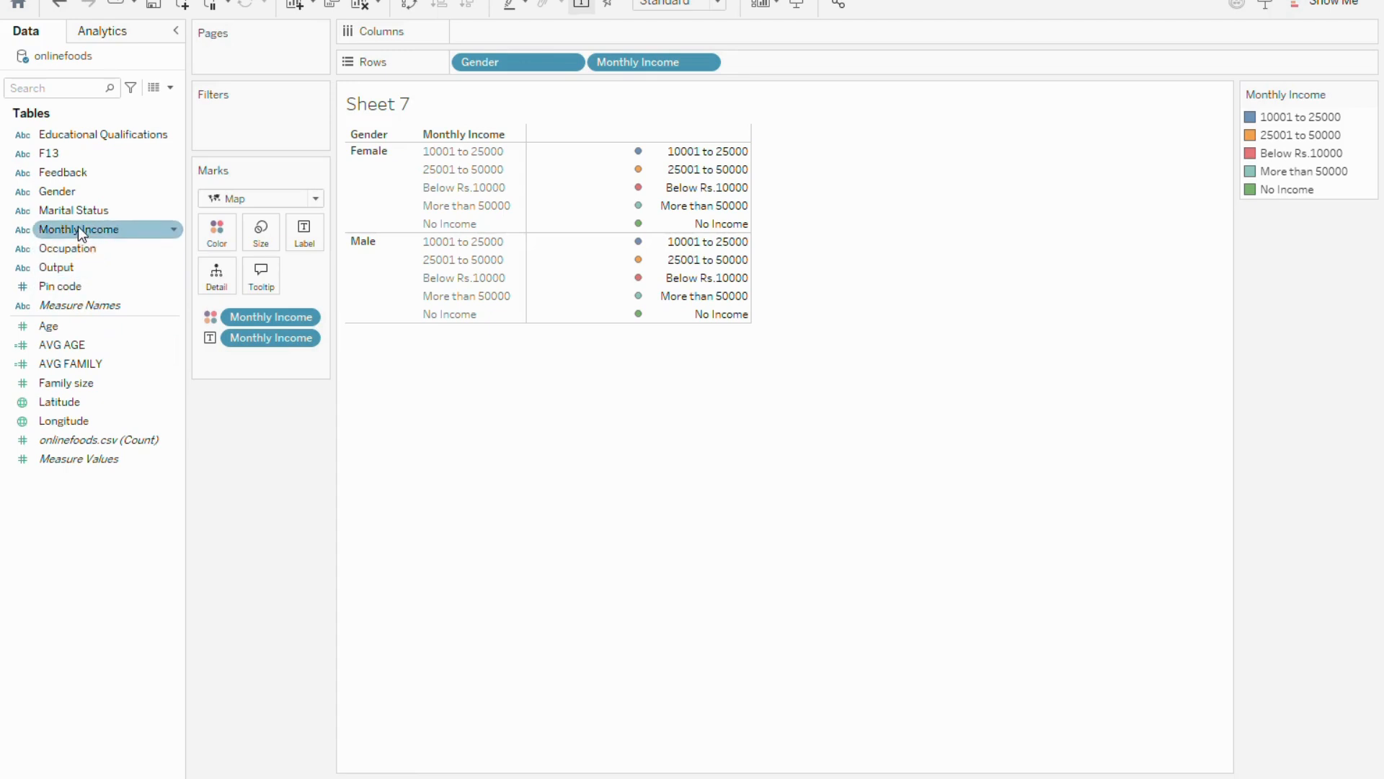
# Try coloring the marks by Gender in addition to Monthly Income, and take Gender off the color again
pyautogui.moveTo(78, 227); pyautogui.dragTo(222, 239)
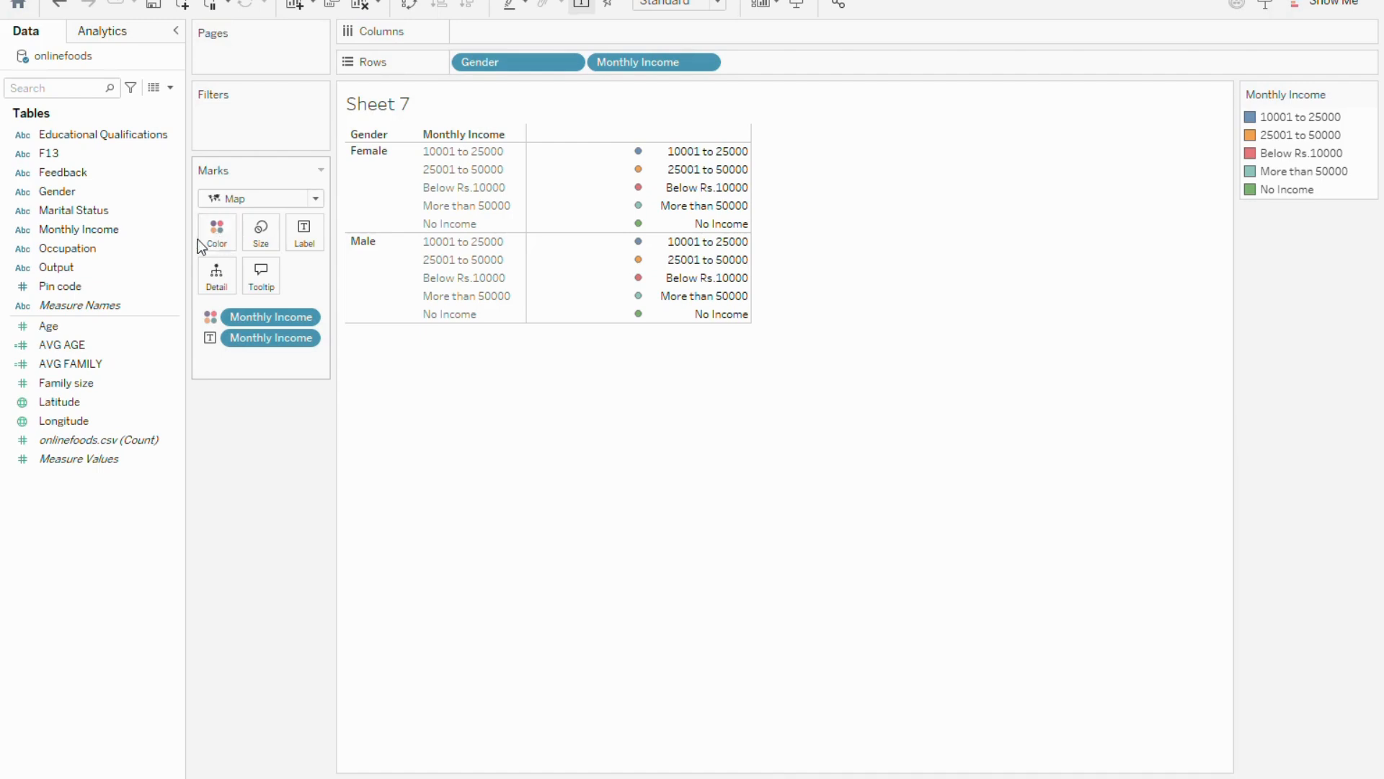
pyautogui.click(98, 234)
pyautogui.moveTo(92, 229); pyautogui.dragTo(221, 231)
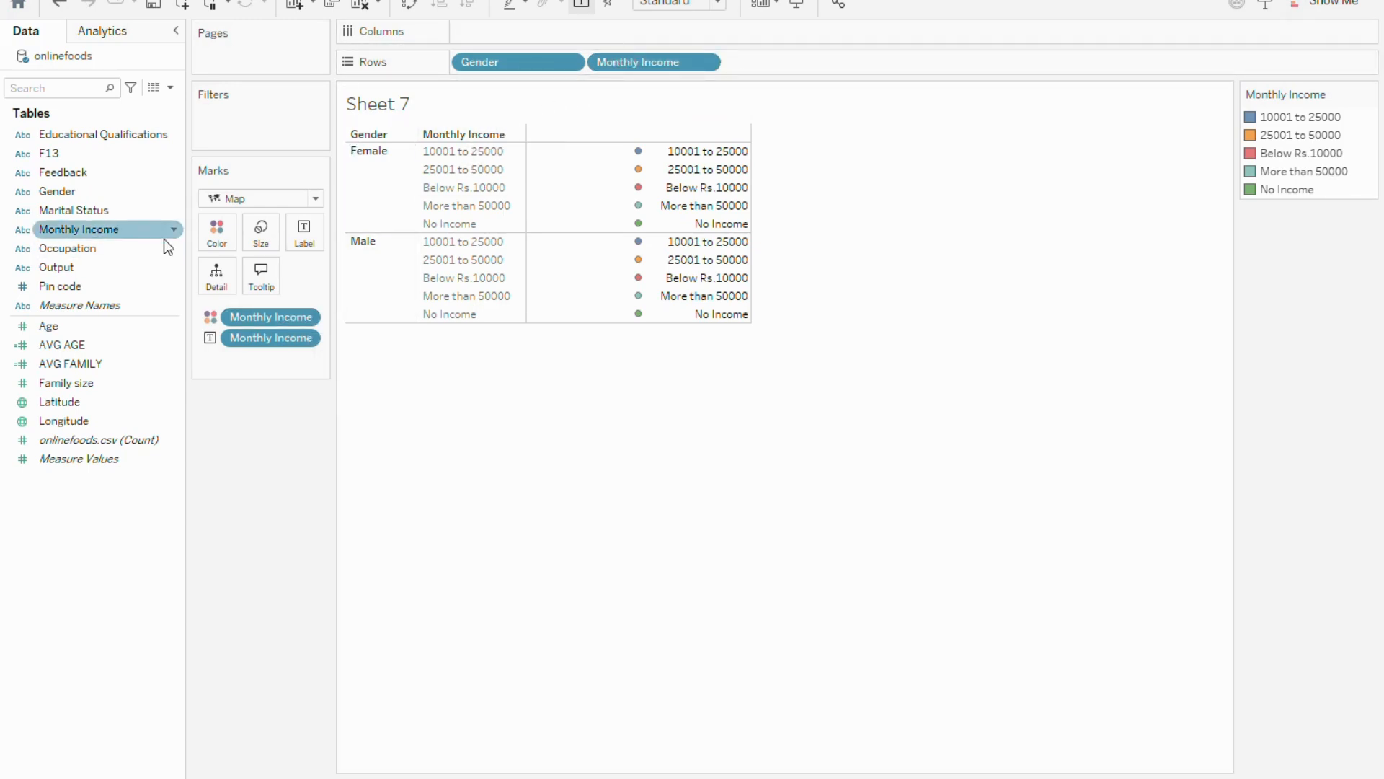
pyautogui.moveTo(76, 195); pyautogui.dragTo(228, 238)
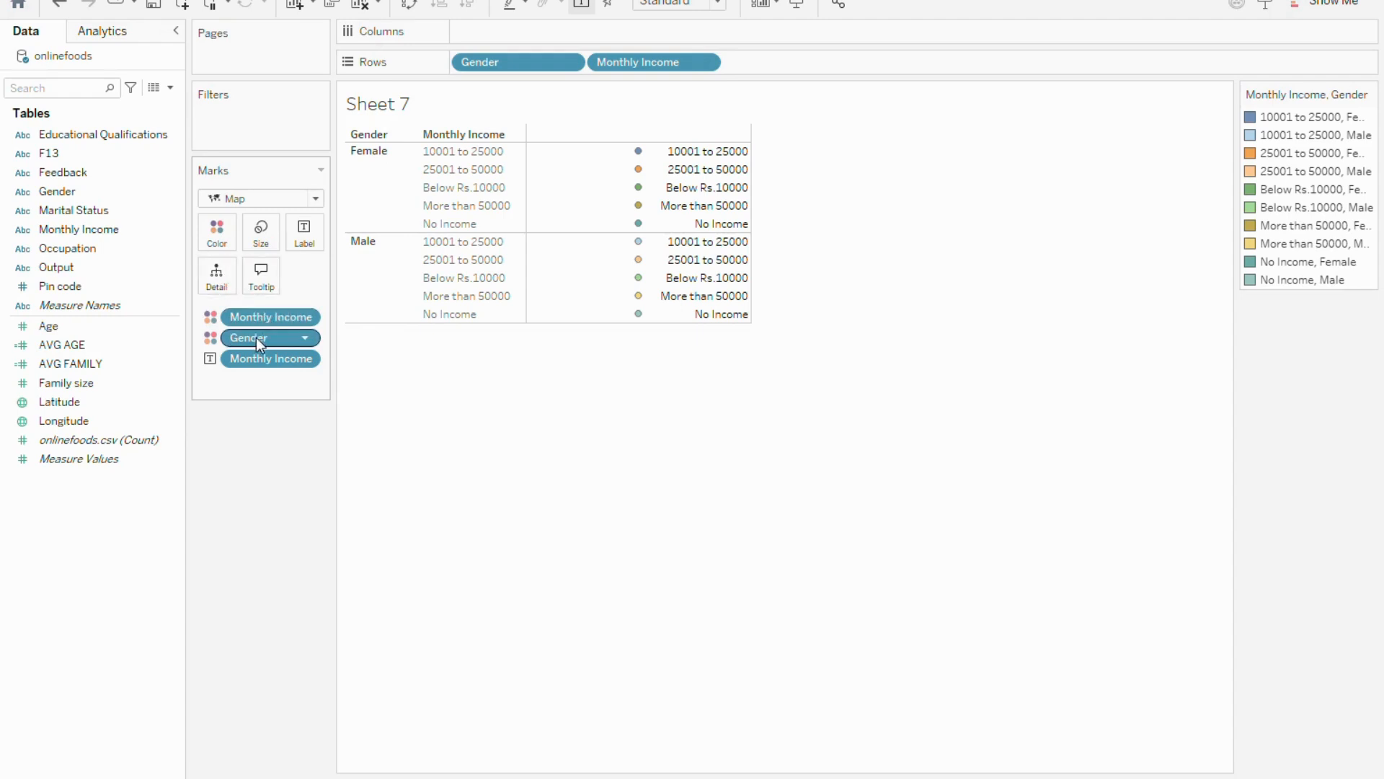
pyautogui.moveTo(255, 338); pyautogui.dragTo(163, 313)
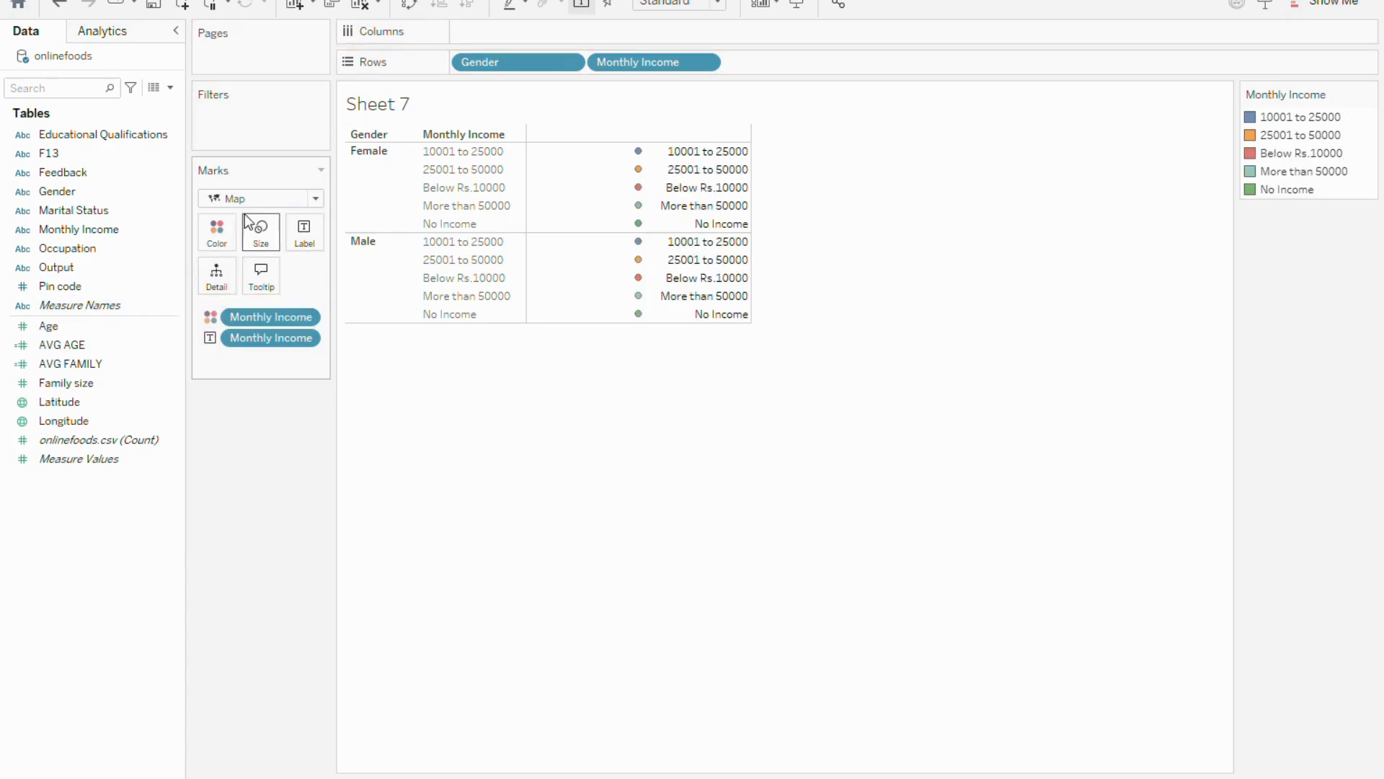
# Change the mark type from Map to Automatic and inspect the details of the income entries for each gender
pyautogui.click(318, 200)
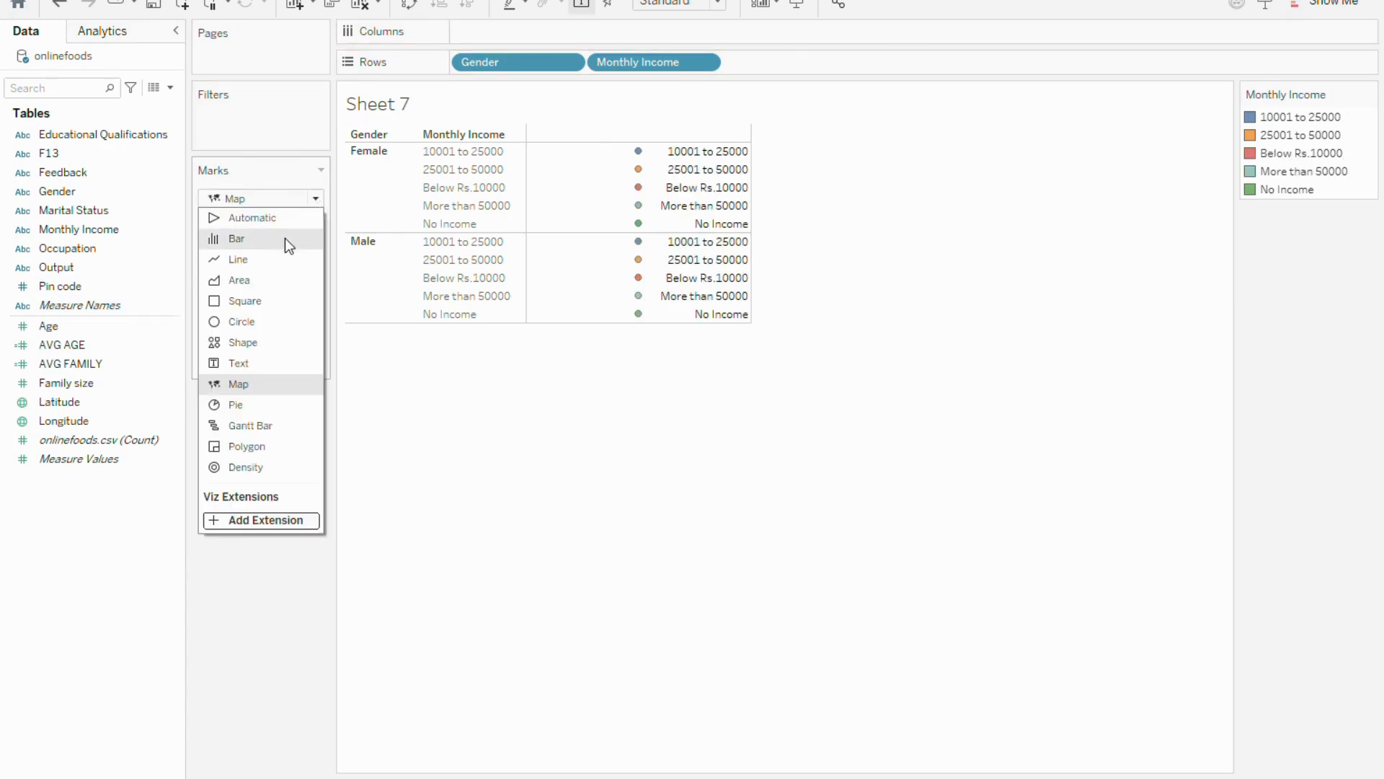
pyautogui.click(270, 217)
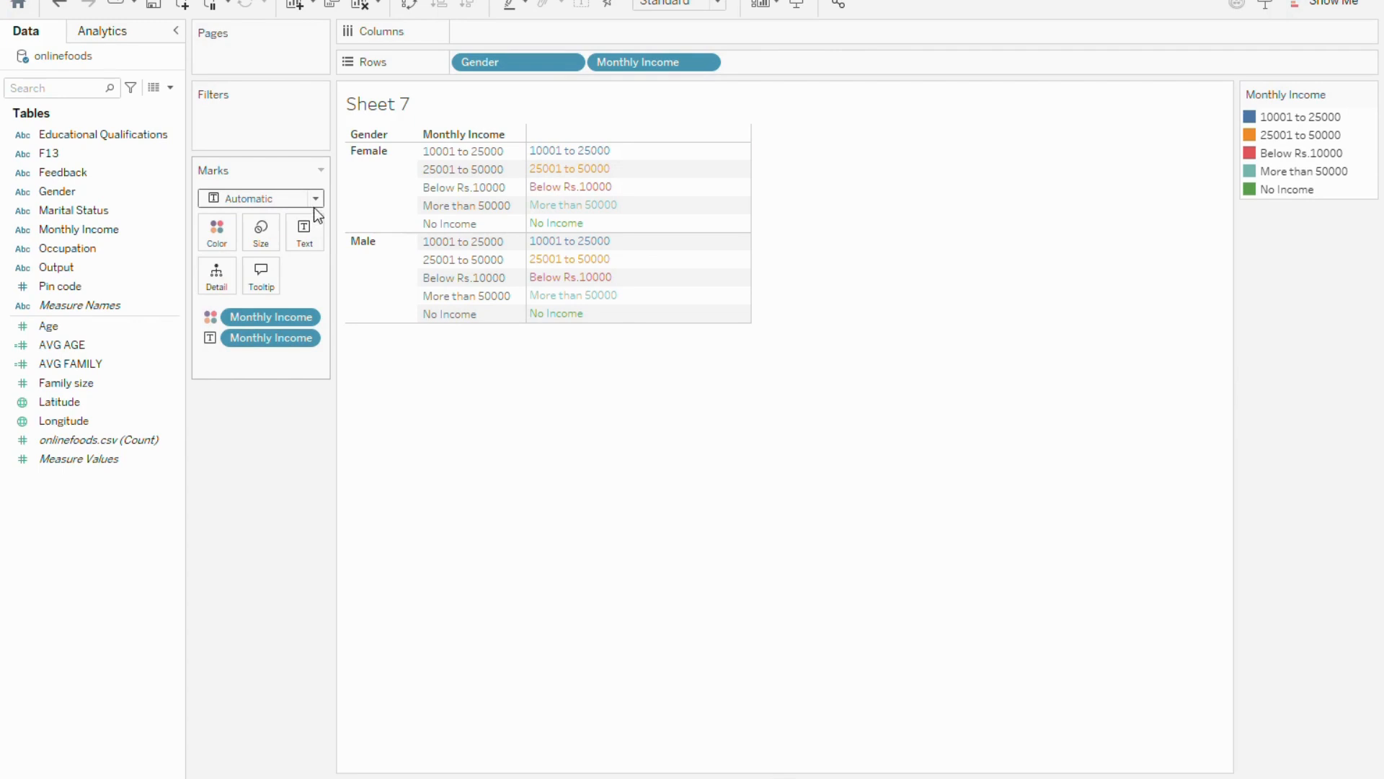
pyautogui.moveTo(594, 155)
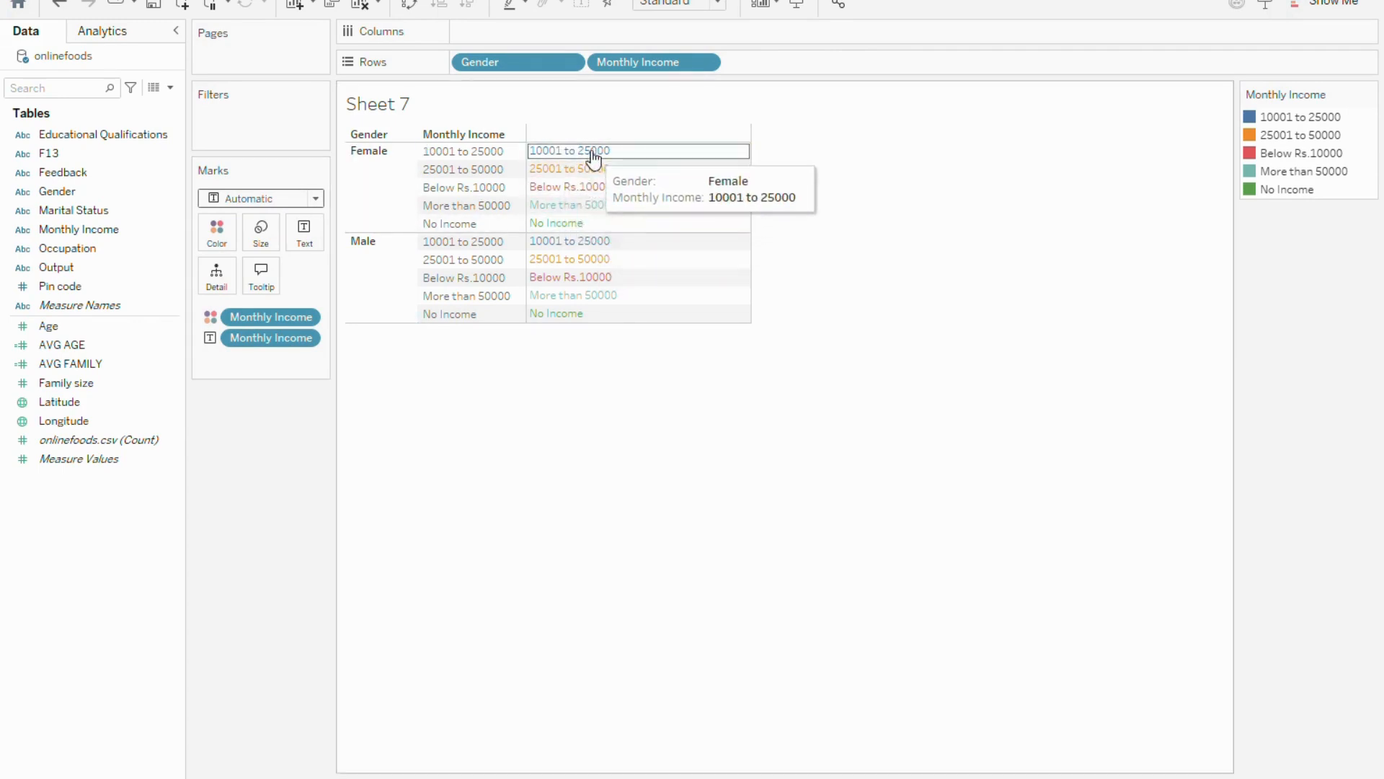
pyautogui.moveTo(570, 308)
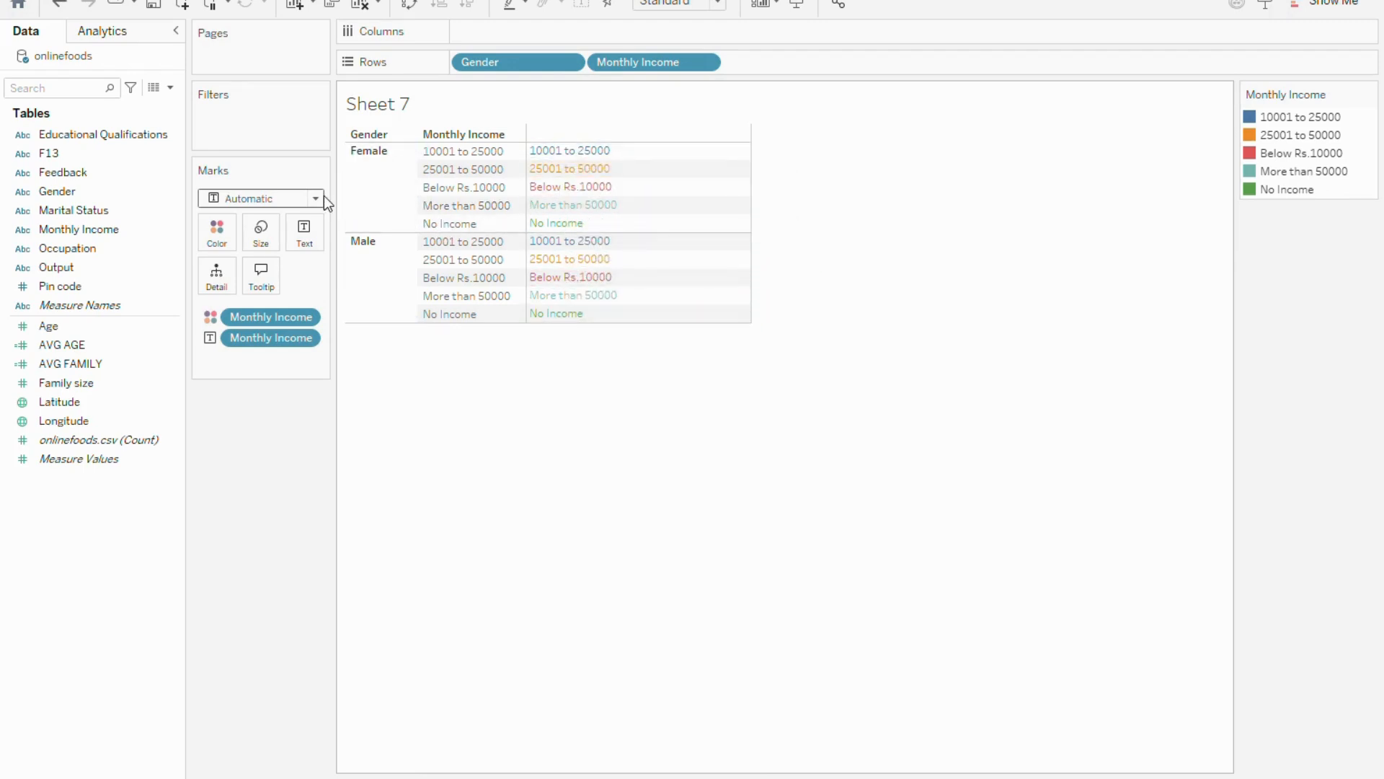
# Add AVG AGE to Rows after Monthly Income and inspect the average age of the bars for the female income groups
pyautogui.click(137, 348)
pyautogui.click(86, 350)
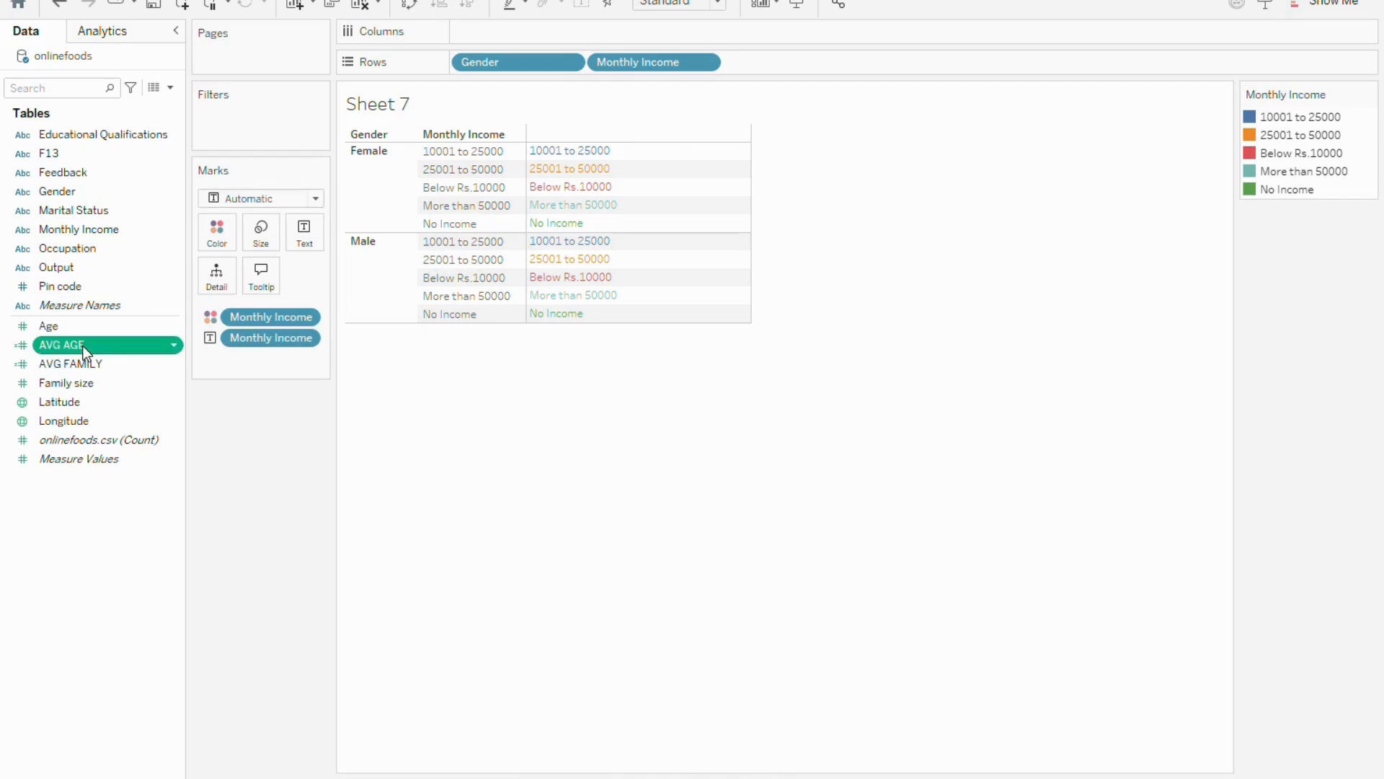
pyautogui.moveTo(88, 344); pyautogui.dragTo(746, 63)
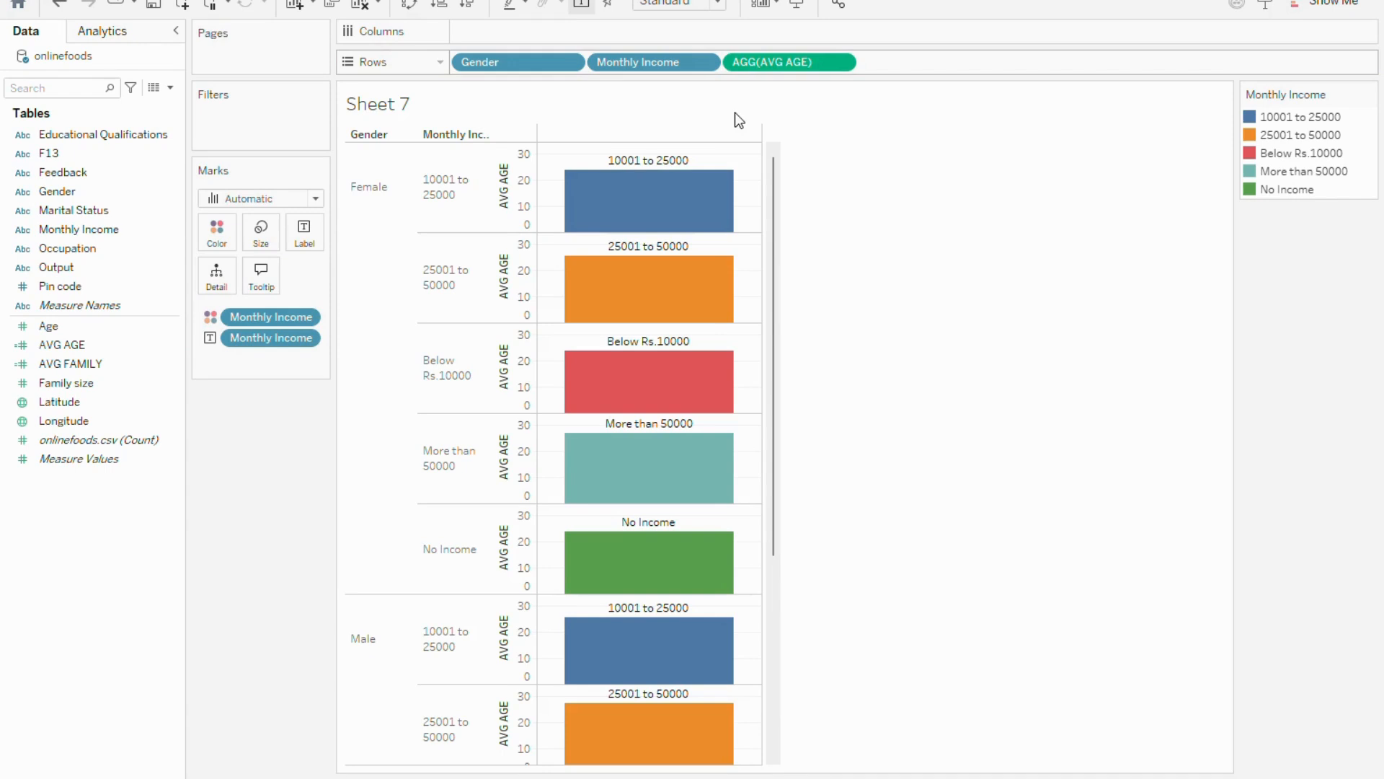
pyautogui.moveTo(658, 229)
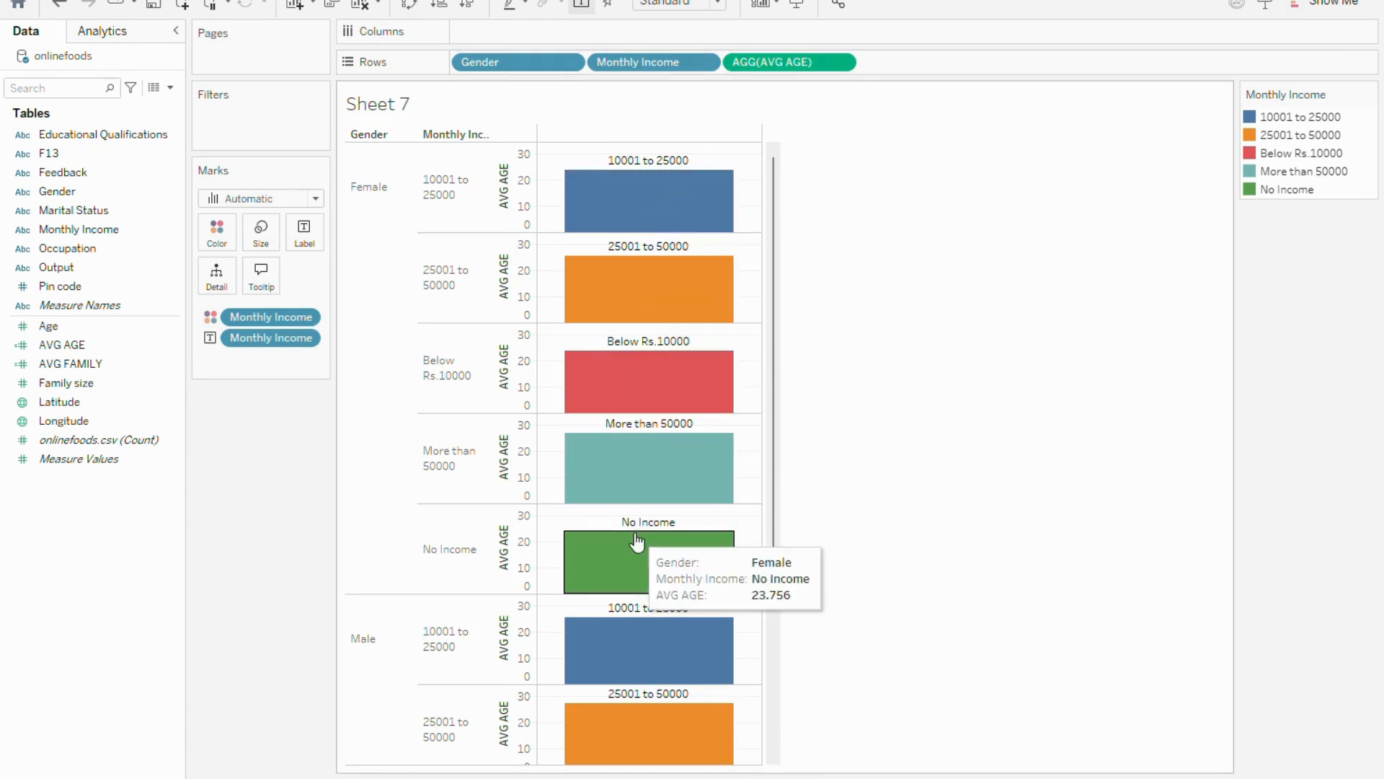
pyautogui.moveTo(669, 324)
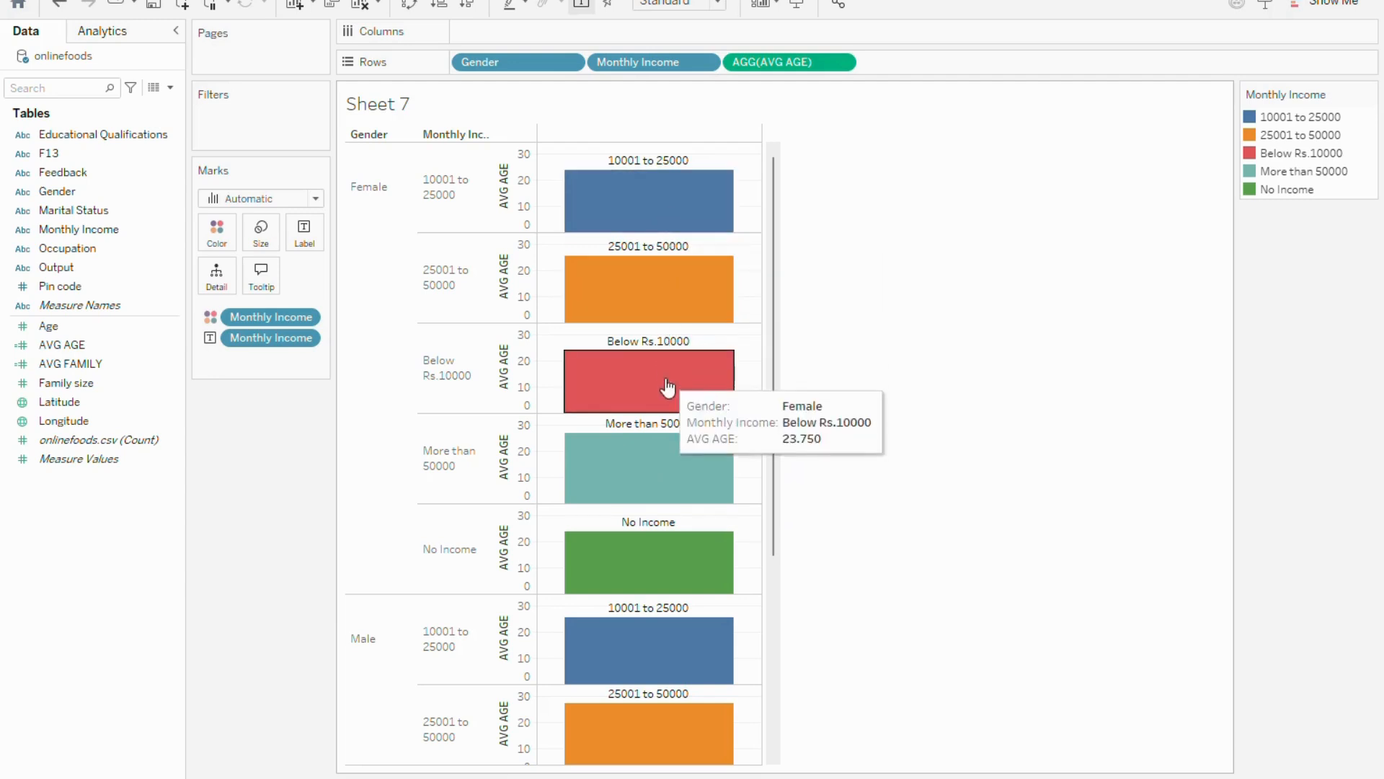
pyautogui.moveTo(649, 470)
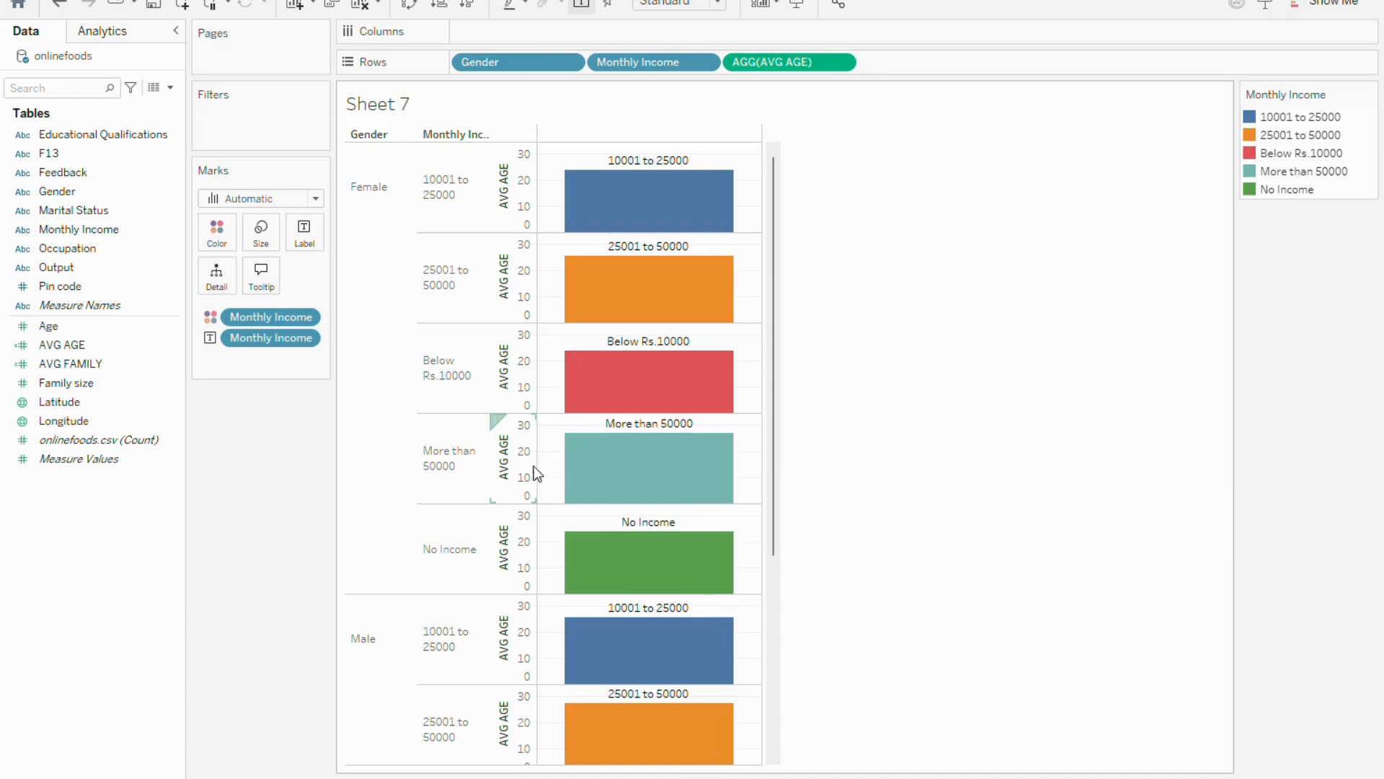
pyautogui.moveTo(638, 389)
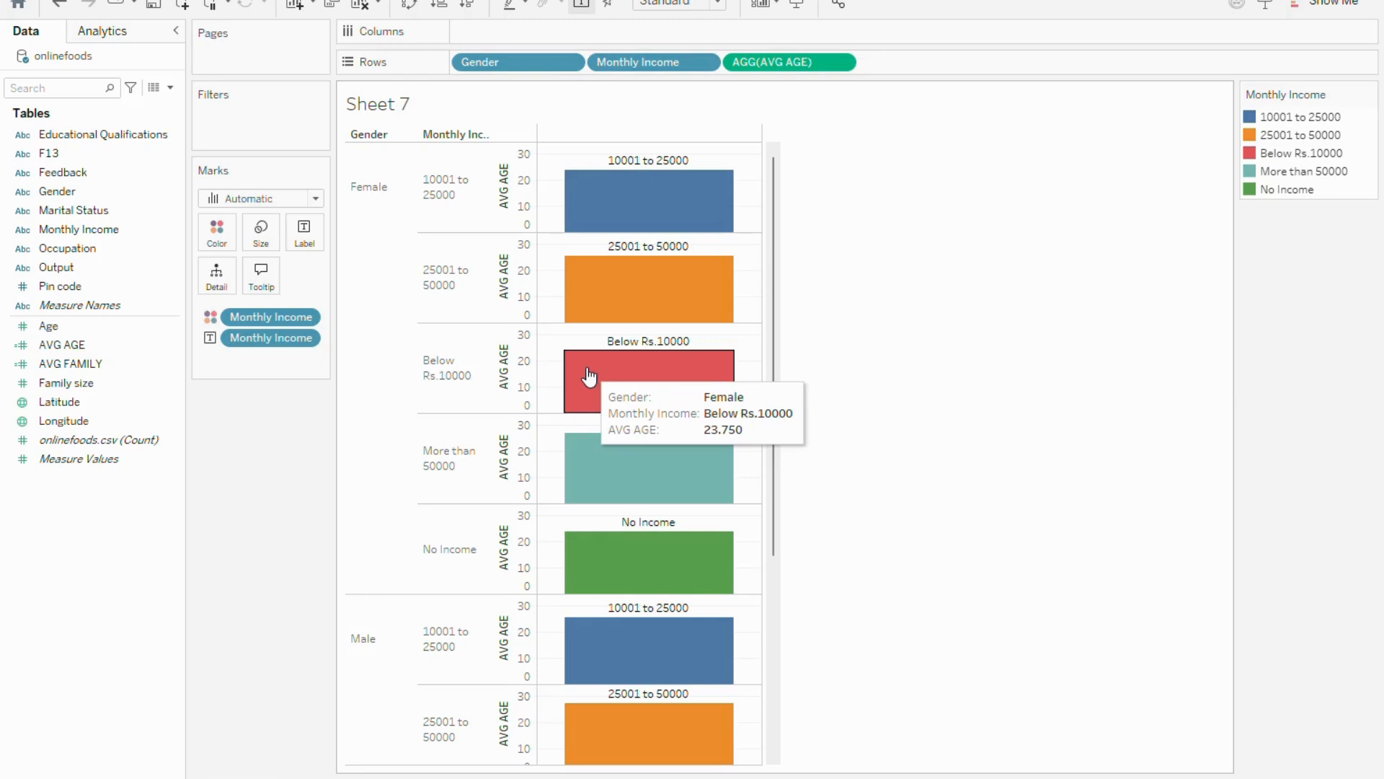
pyautogui.moveTo(583, 563)
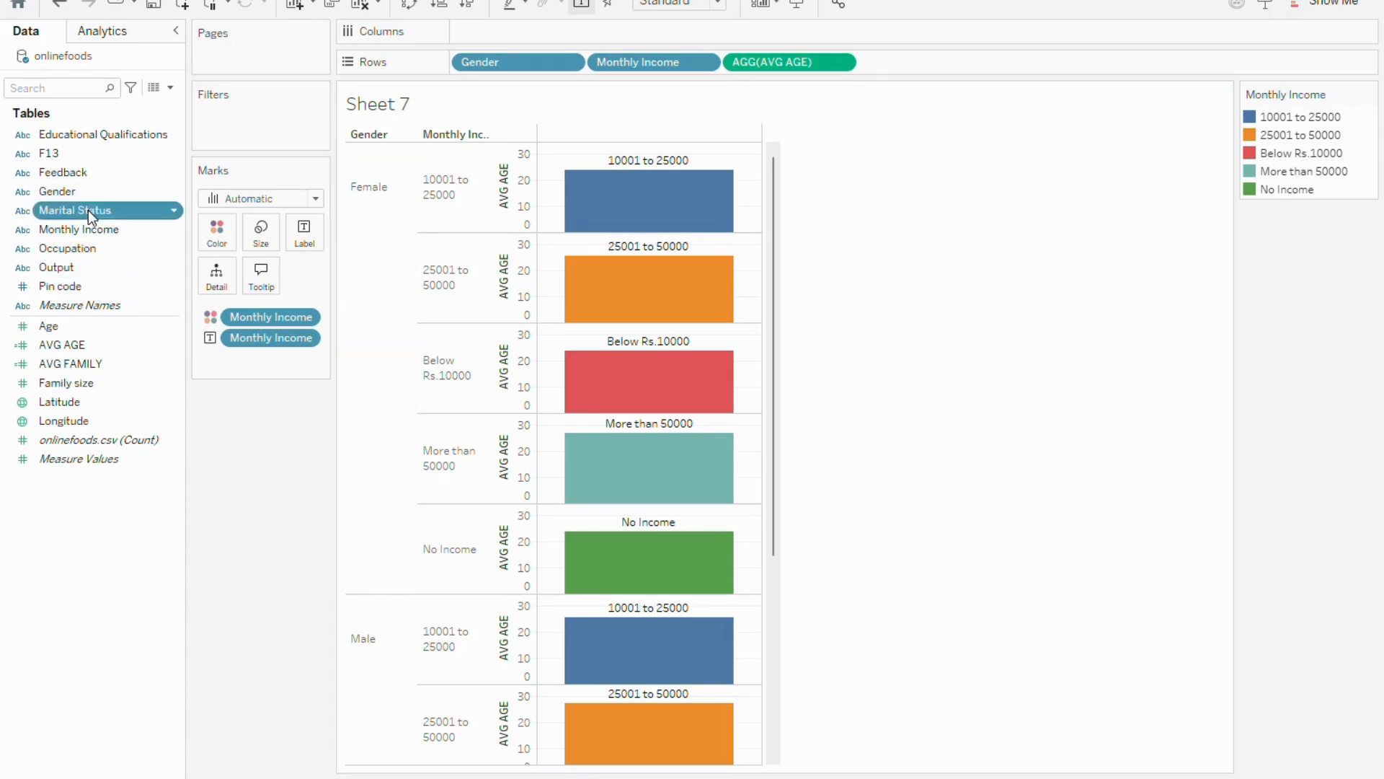
# Add Marital Status to Rows between Monthly Income and AVG AGE, and look through the resulting bars
pyautogui.moveTo(88, 210); pyautogui.dragTo(937, 66)
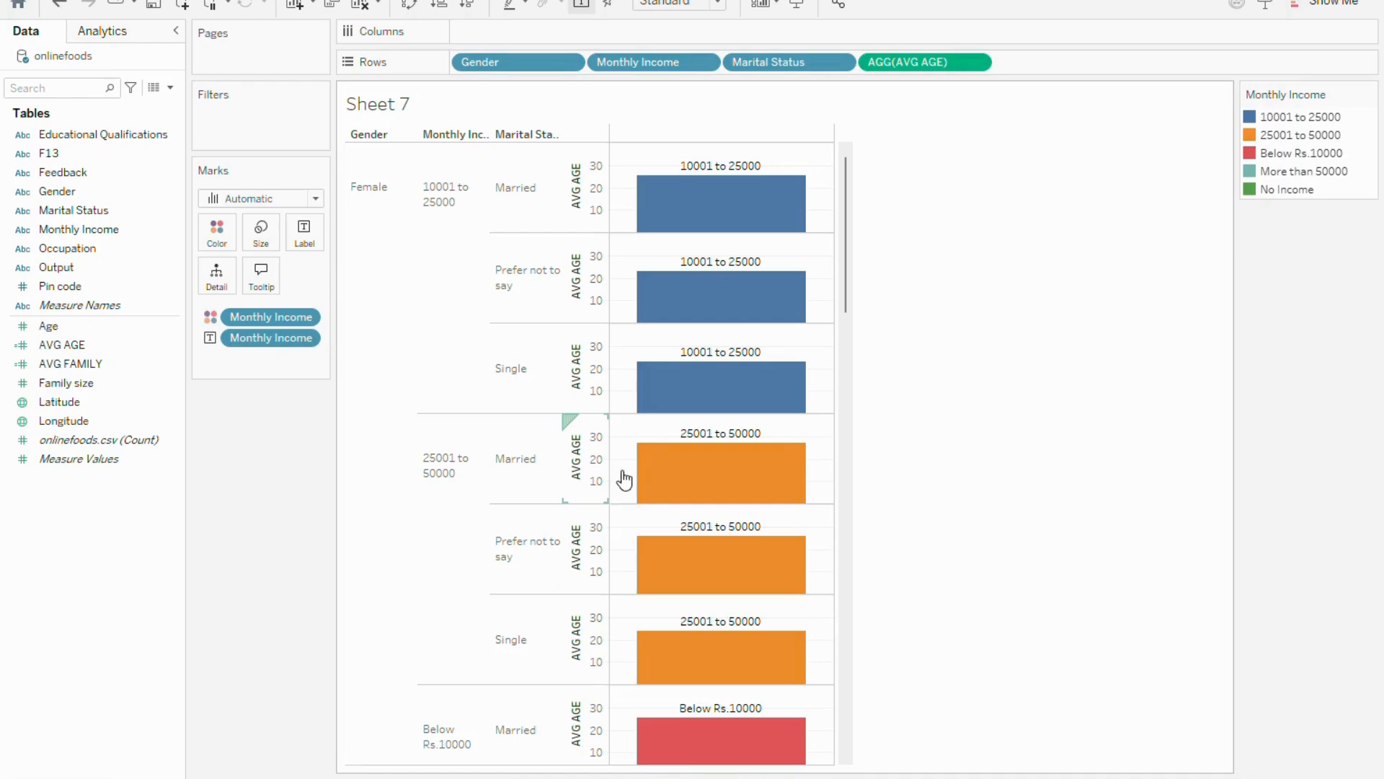
pyautogui.moveTo(826, 297)
pyautogui.moveTo(846, 281)
pyautogui.mouseDown()
pyautogui.moveTo(850, 361)
pyautogui.moveTo(846, 253)
pyautogui.mouseUp()
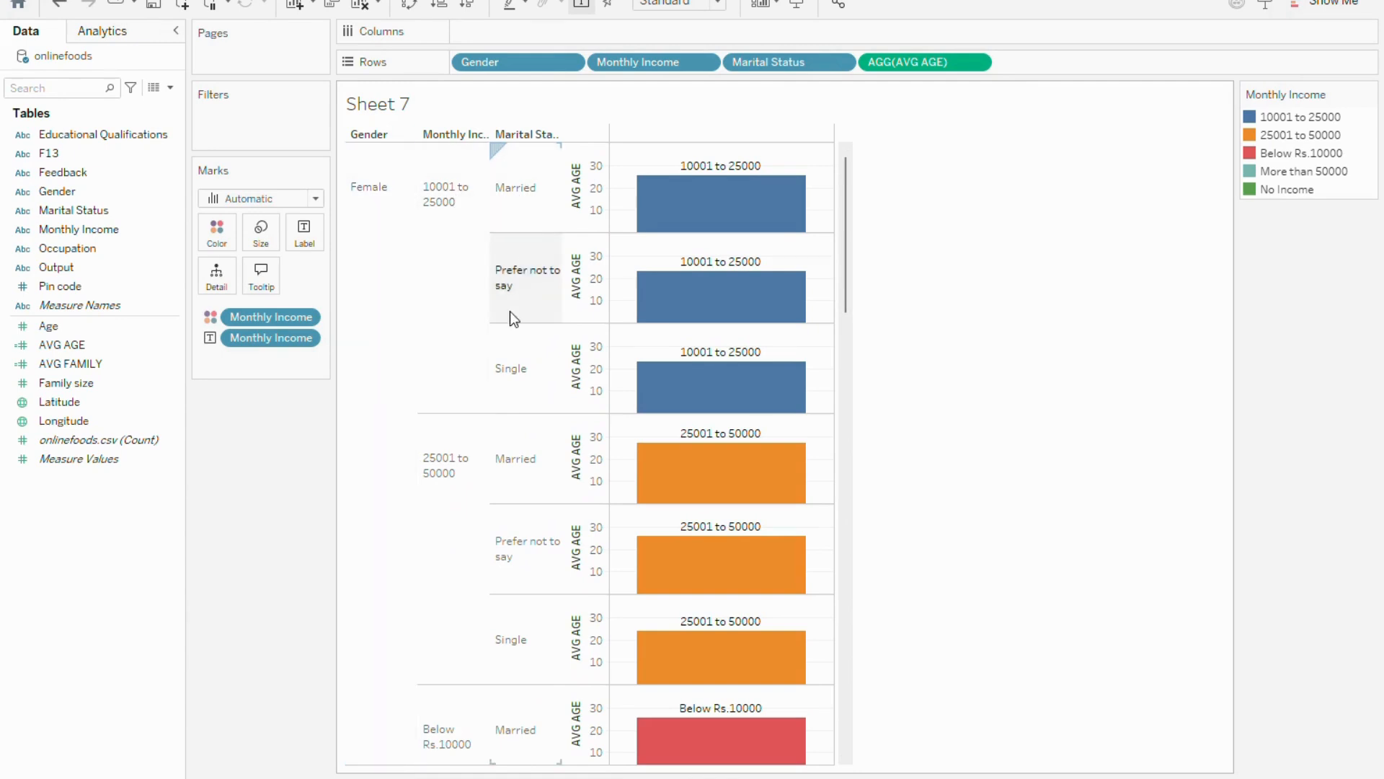
pyautogui.scroll(-3, 512, 482)
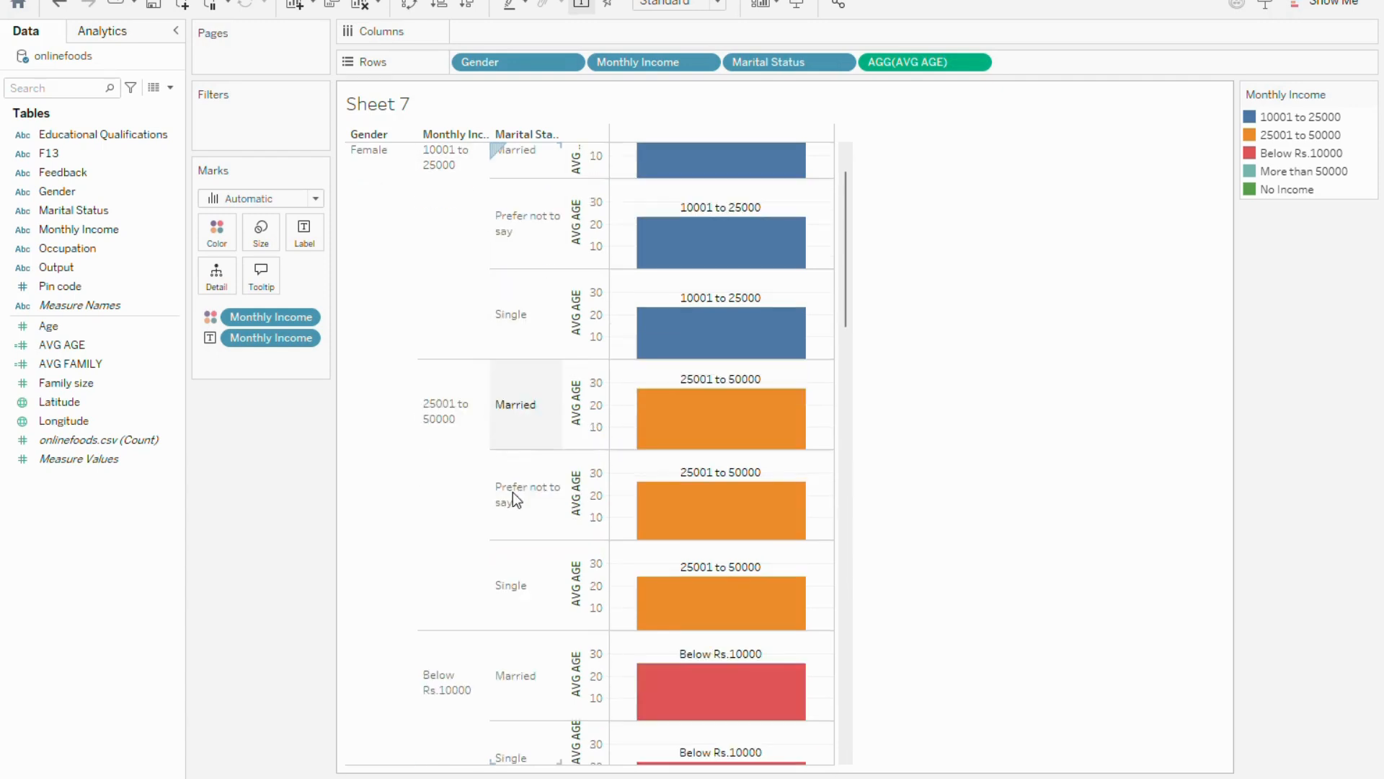
pyautogui.scroll(3, 495, 536)
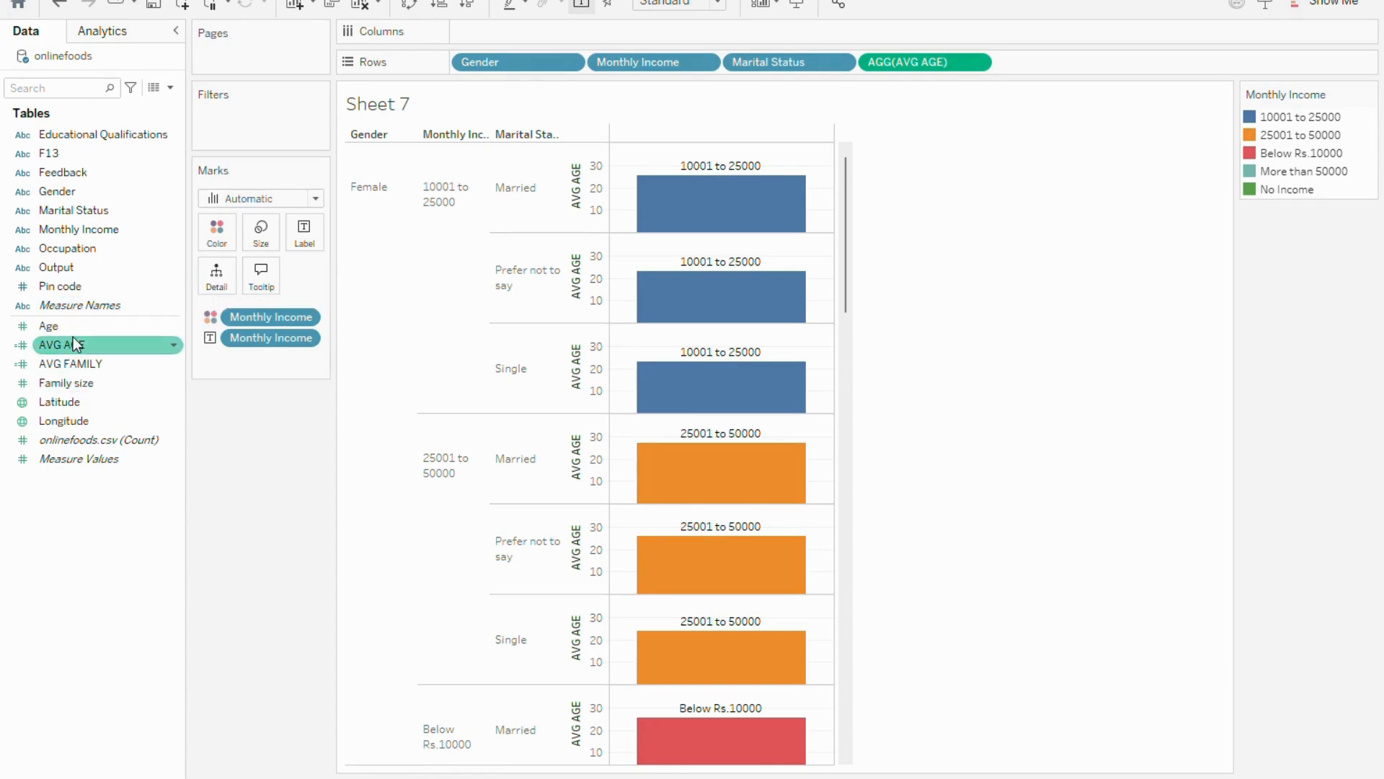
# Add Occupation to the marks' tooltip and review the options available for that field
pyautogui.click(89, 249)
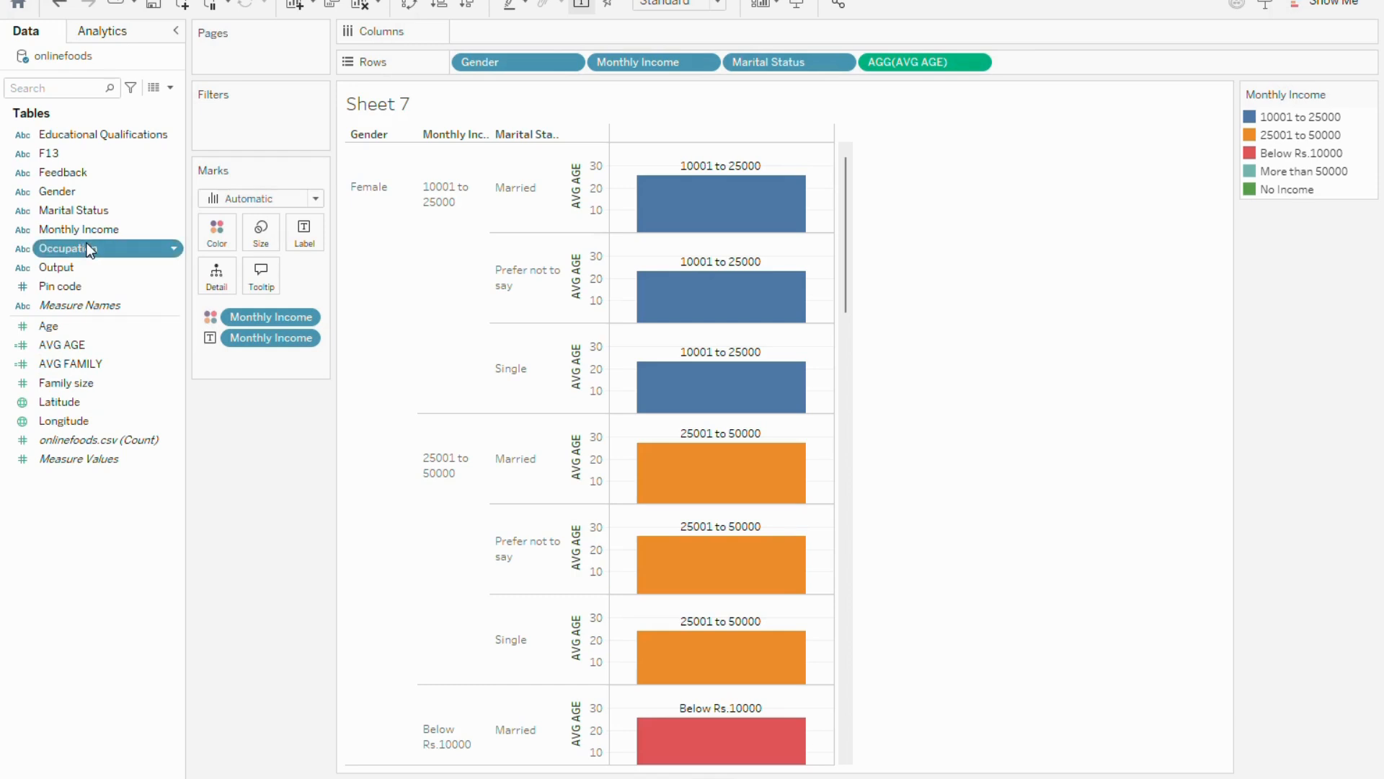
pyautogui.moveTo(89, 249); pyautogui.dragTo(266, 277)
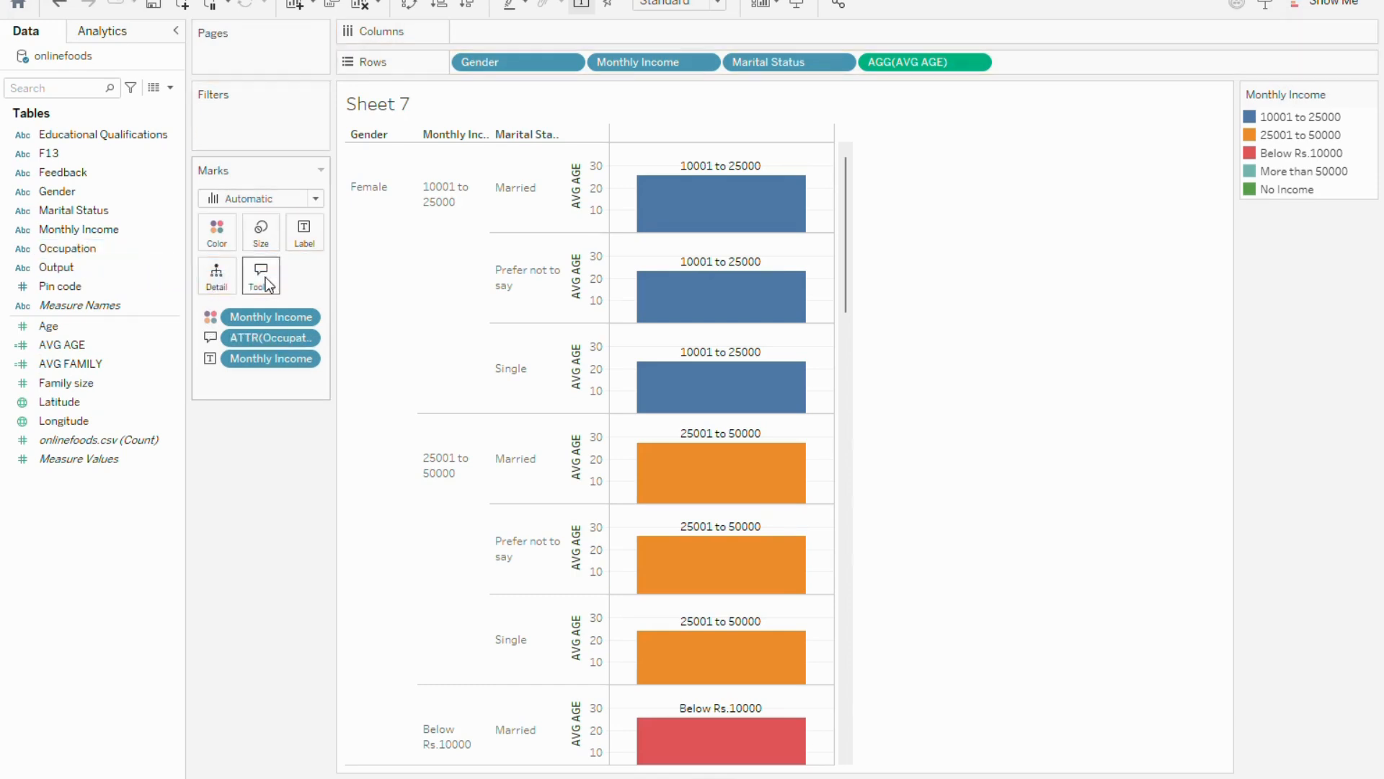
pyautogui.rightClick(259, 337)
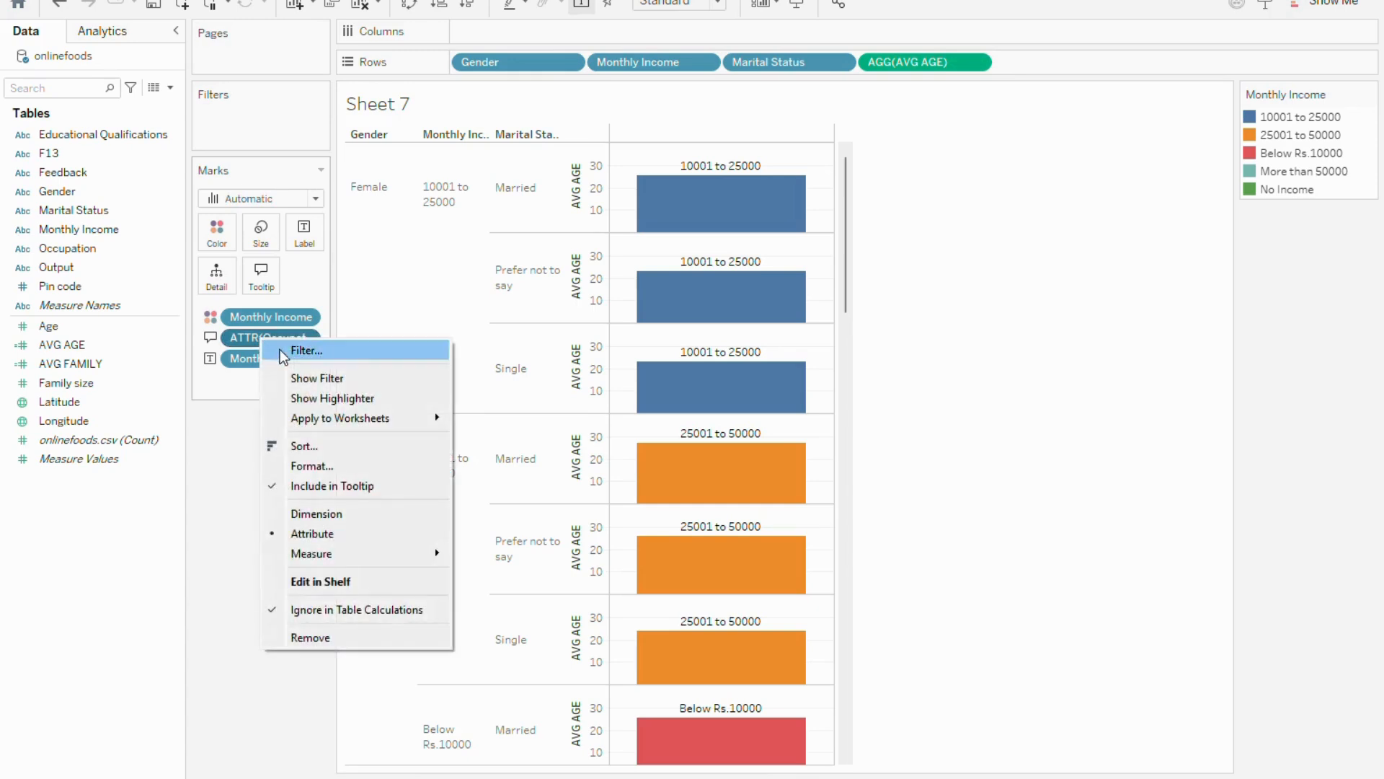
pyautogui.click(249, 340)
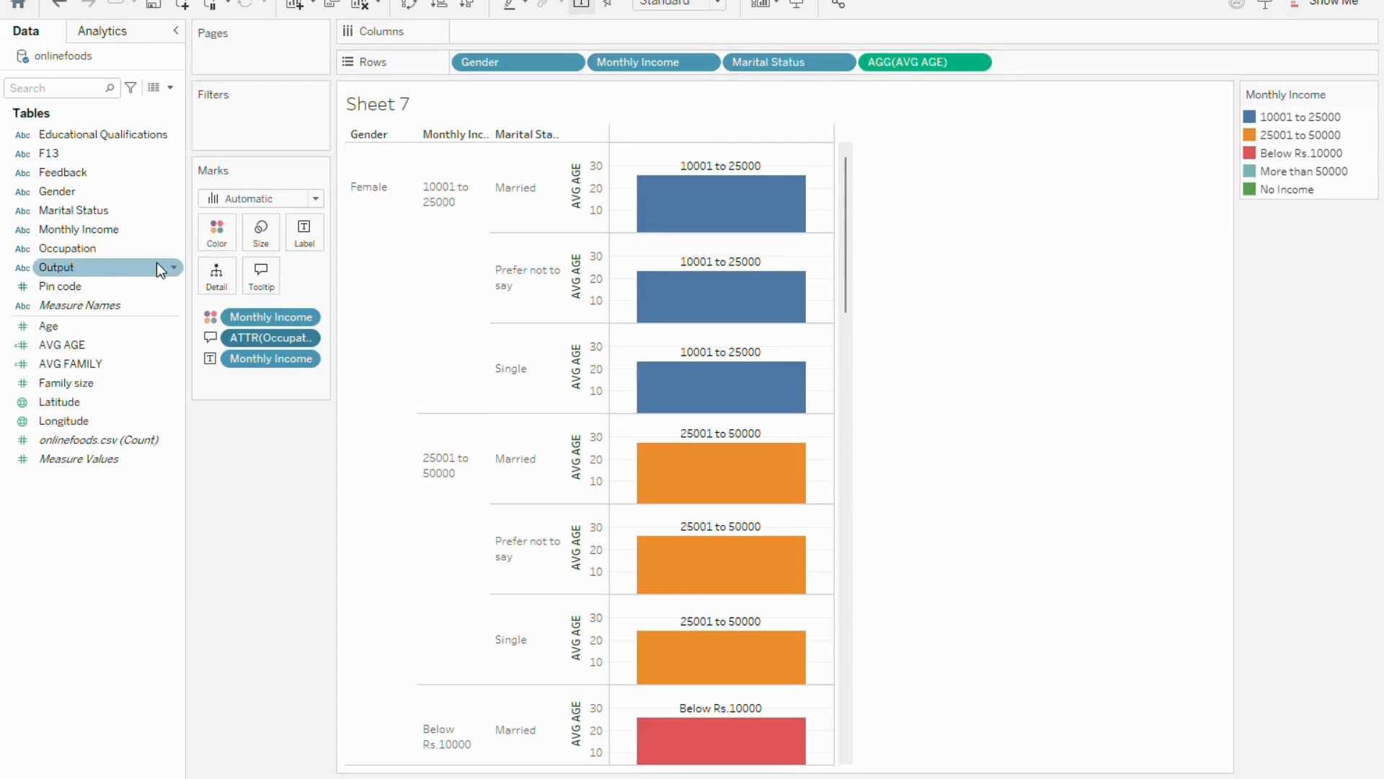
# Add Occupation to Rows between Marital Status and AVG AGE, and also to the marks' detail
pyautogui.moveTo(92, 248); pyautogui.dragTo(1054, 70)
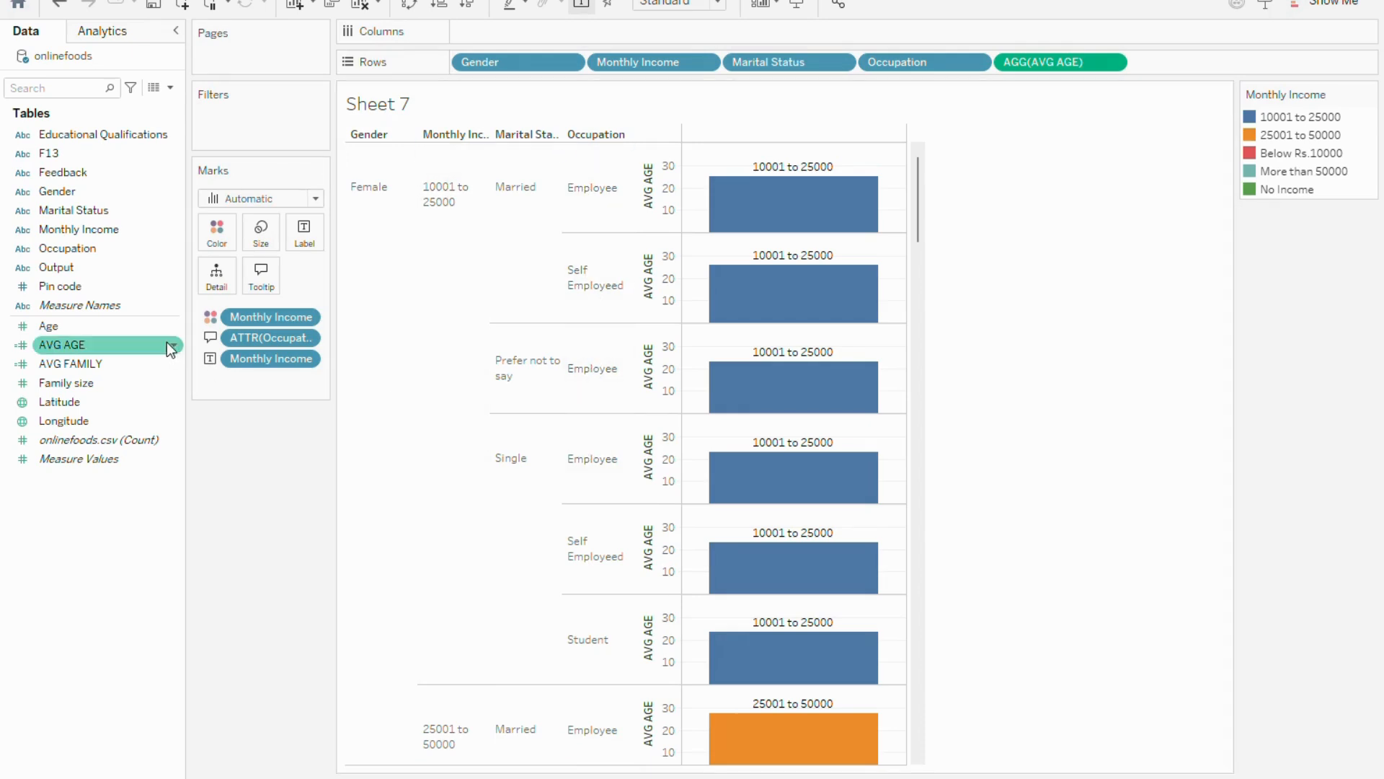
pyautogui.click(69, 249)
pyautogui.moveTo(71, 249); pyautogui.dragTo(212, 275)
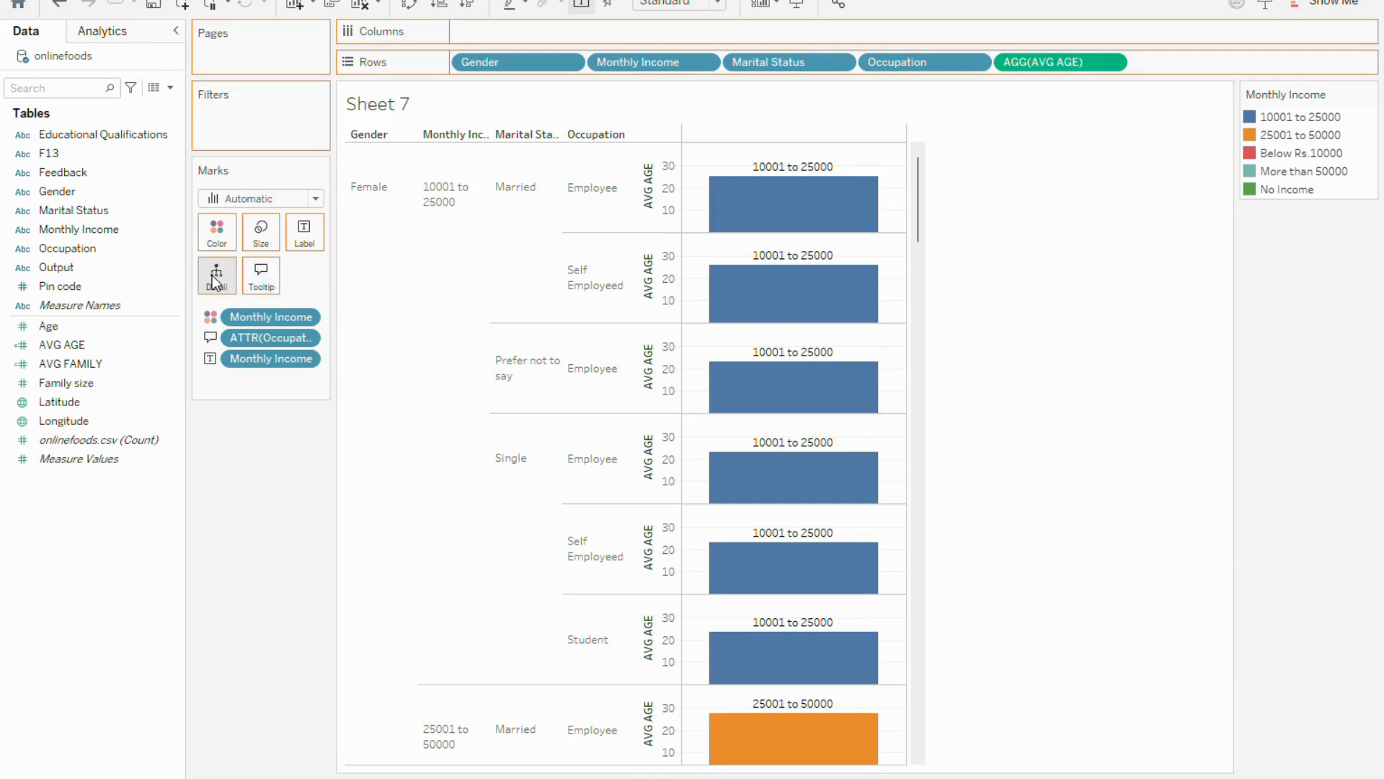
# Review the options for the Employee header under Female, 10001 to 25000, Married, and look through the occupation rows
pyautogui.click(599, 188)
pyautogui.rightClick(598, 188)
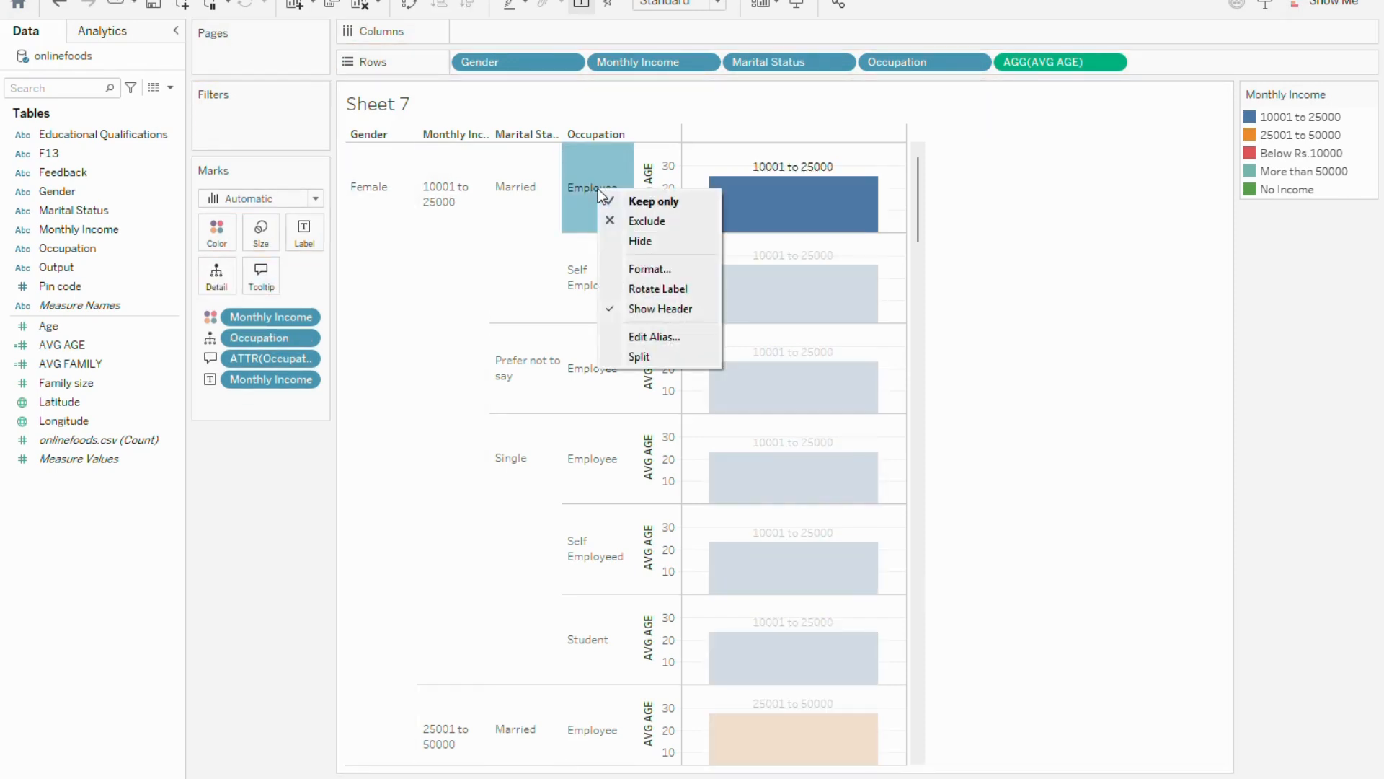
pyautogui.click(586, 178)
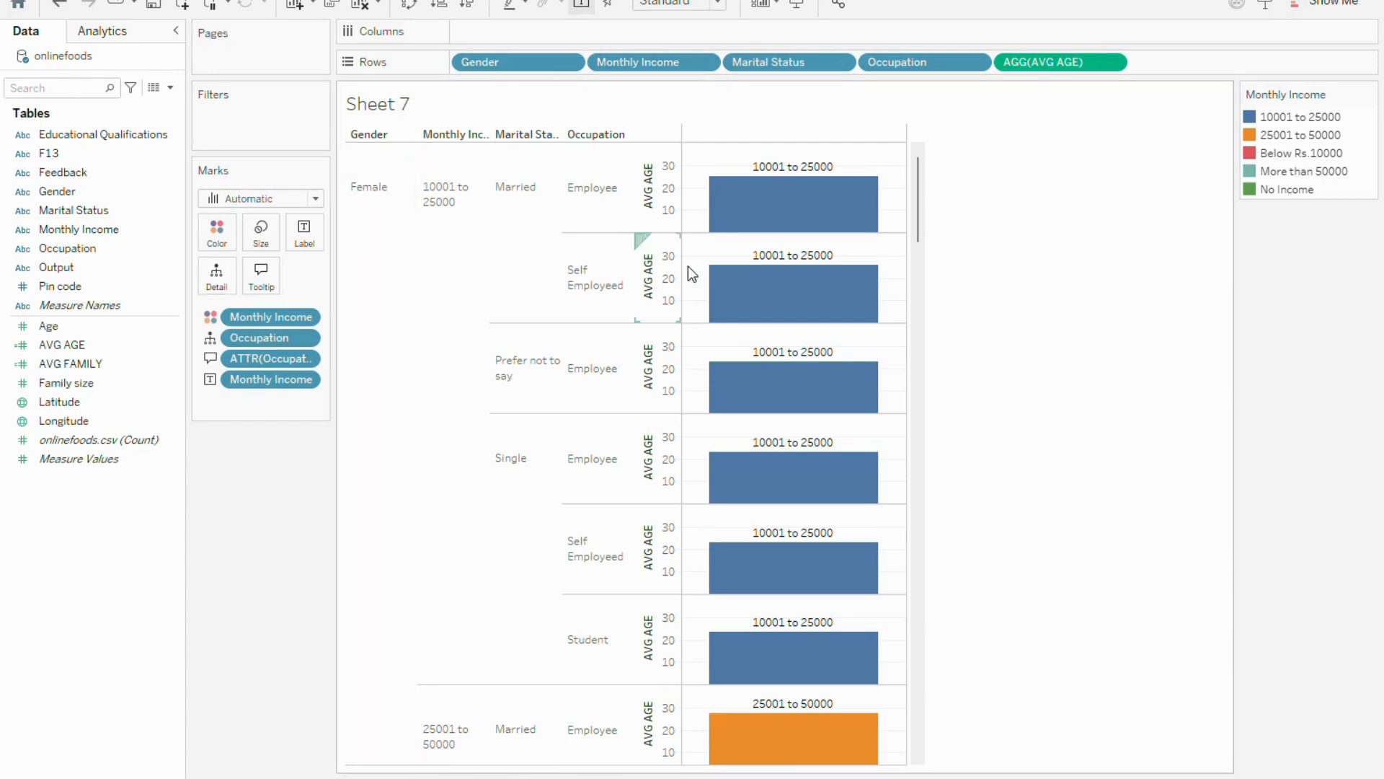
pyautogui.scroll(-3, 649, 324)
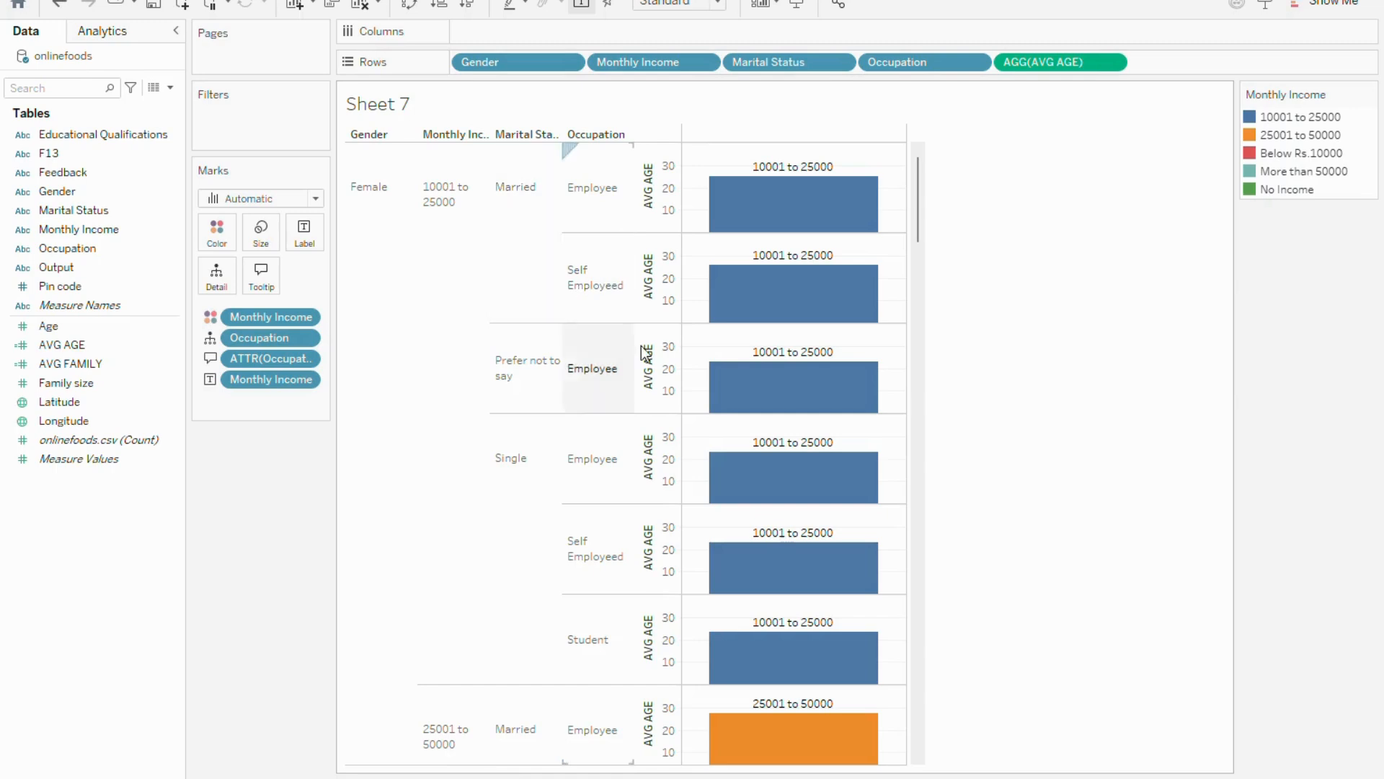
pyautogui.scroll(-3, 669, 371)
pyautogui.scroll(6, 669, 371)
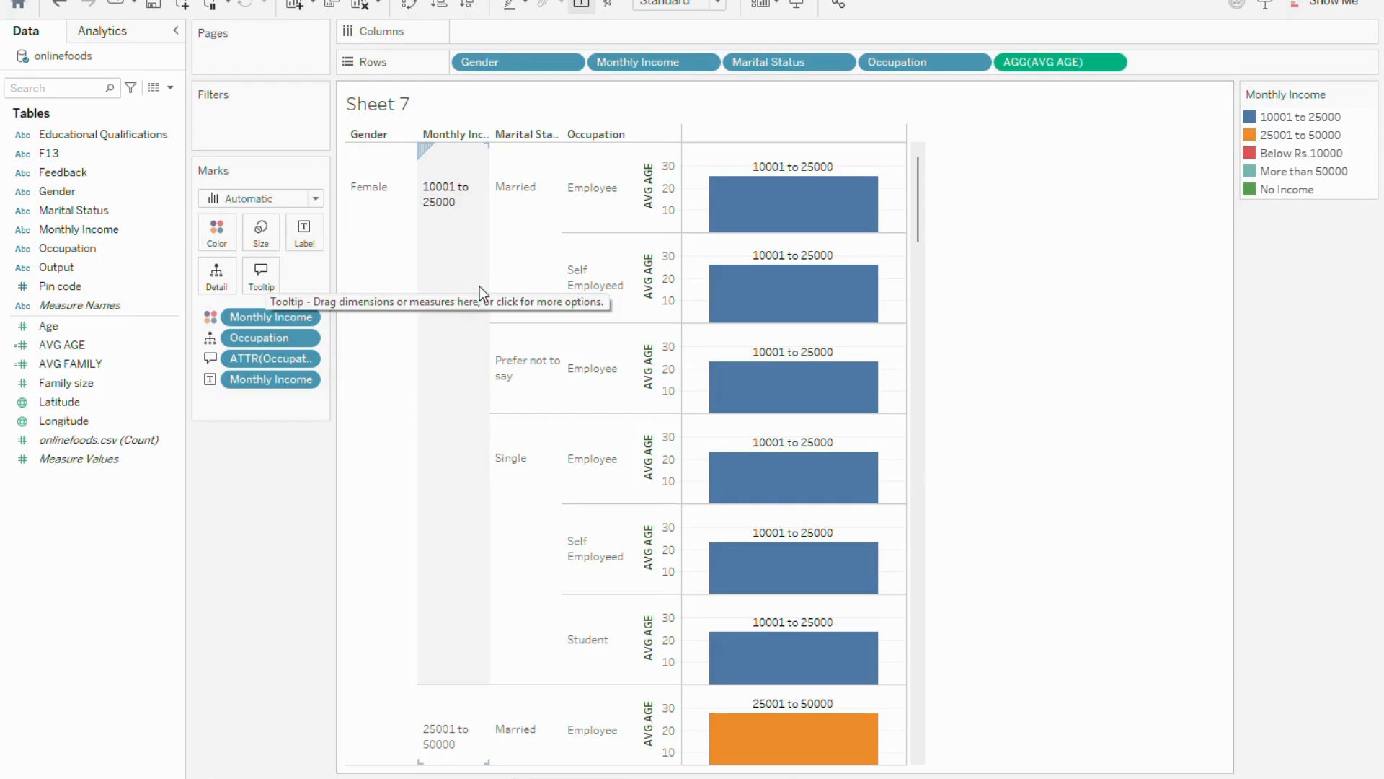
# Examine the tooltip details of the employee and self-employed bars in the female 10001 to 25000 income group
pyautogui.moveTo(811, 224)
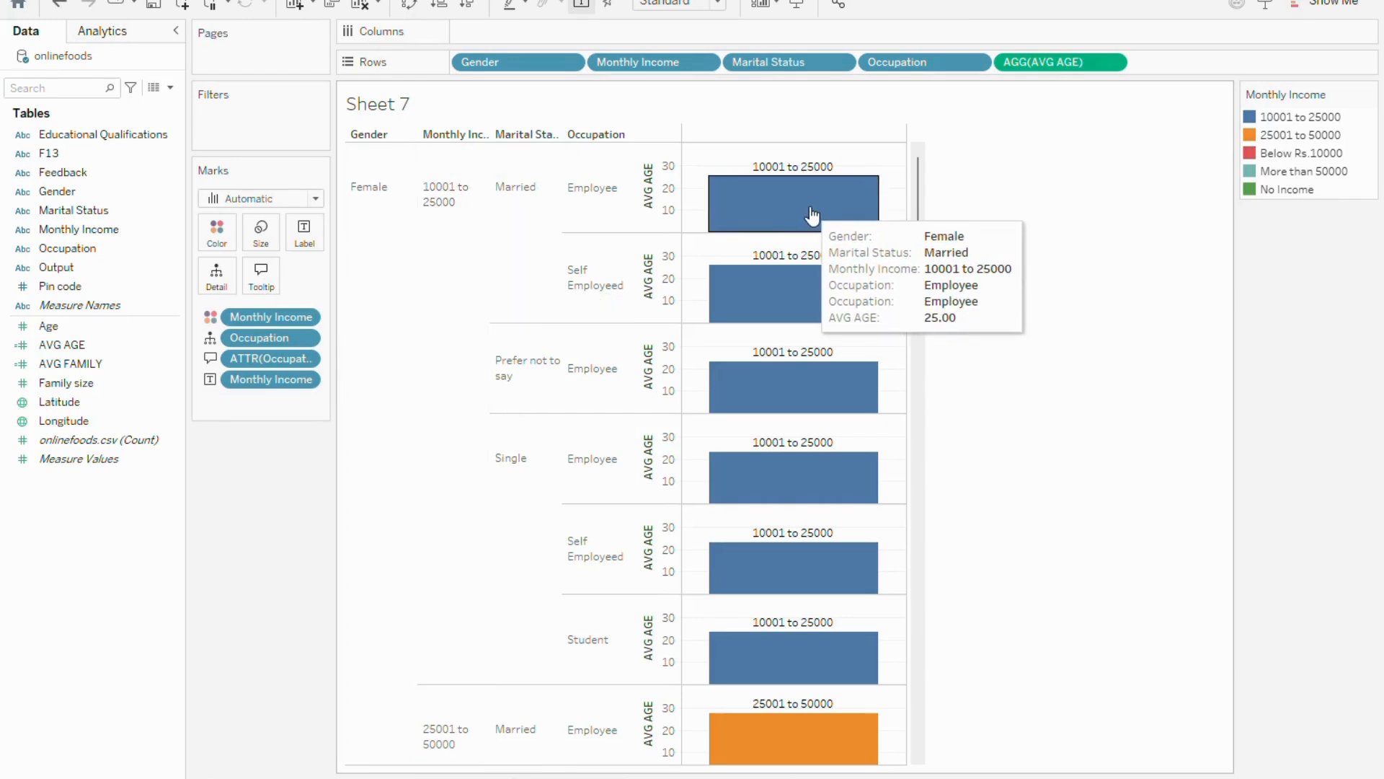
pyautogui.moveTo(829, 308)
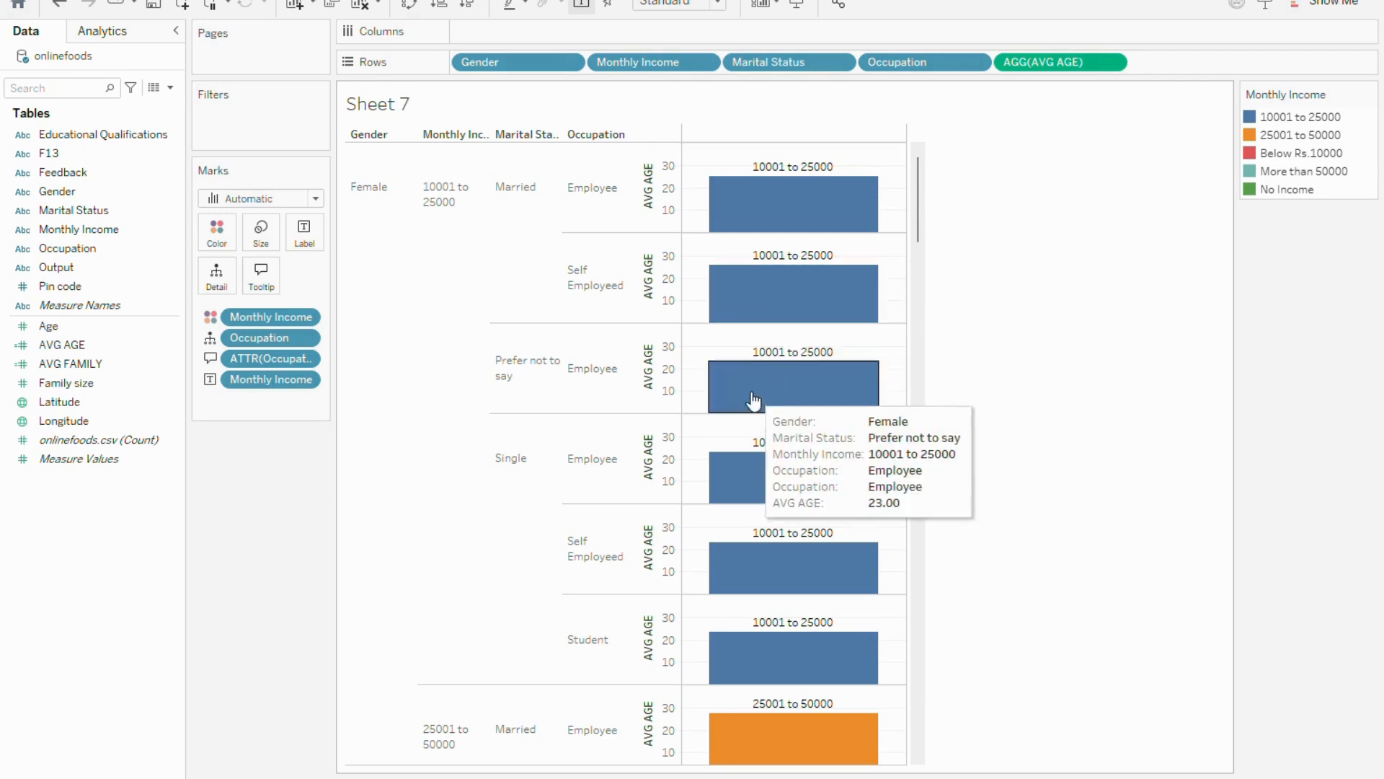
pyautogui.moveTo(792, 390)
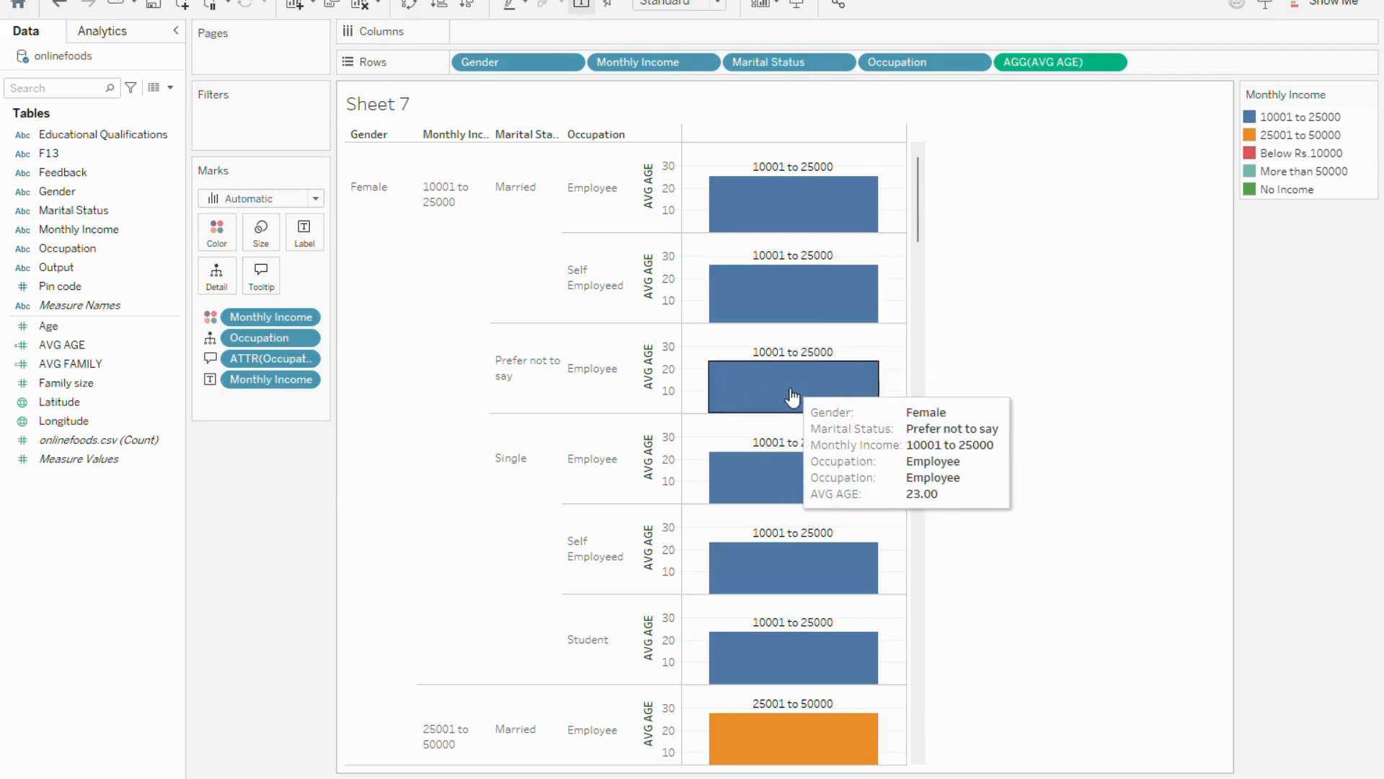
pyautogui.scroll(-1, 786, 479)
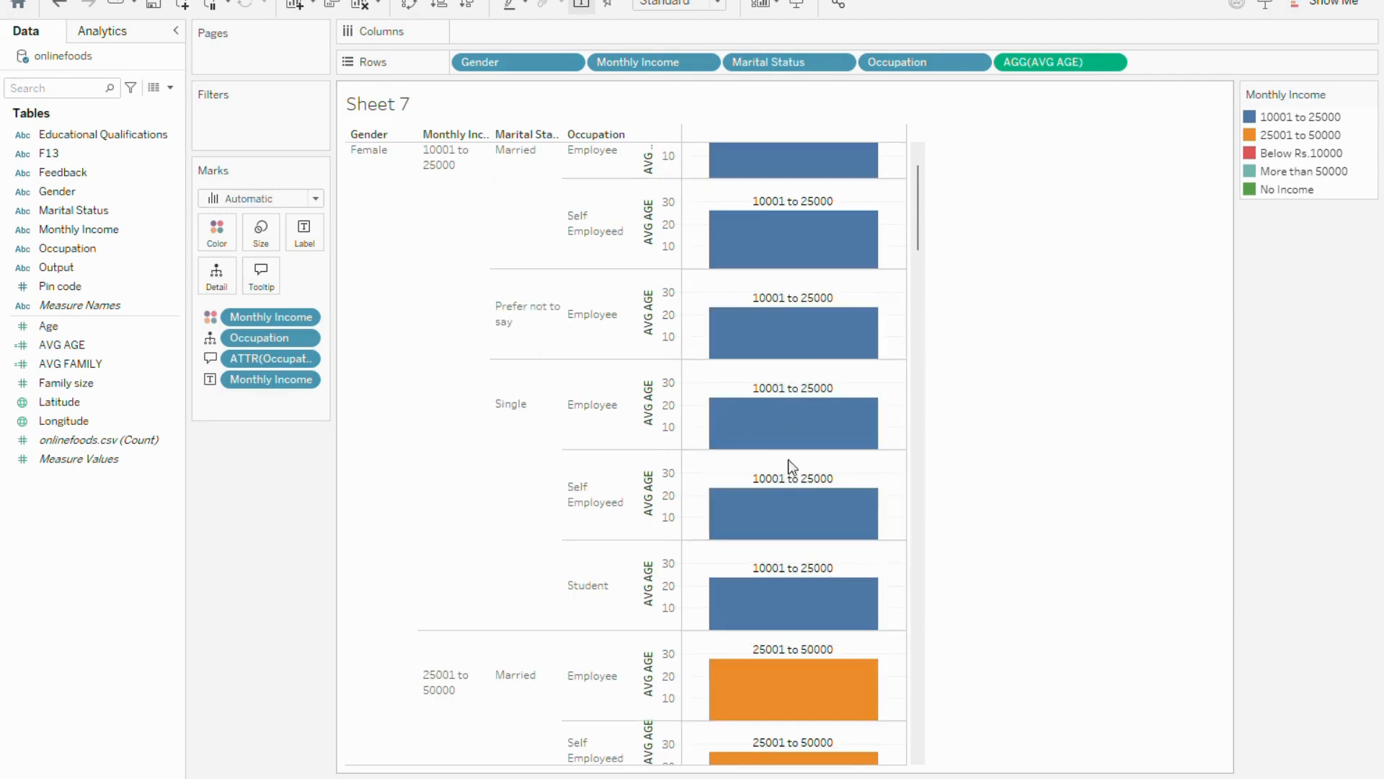
pyautogui.moveTo(811, 250)
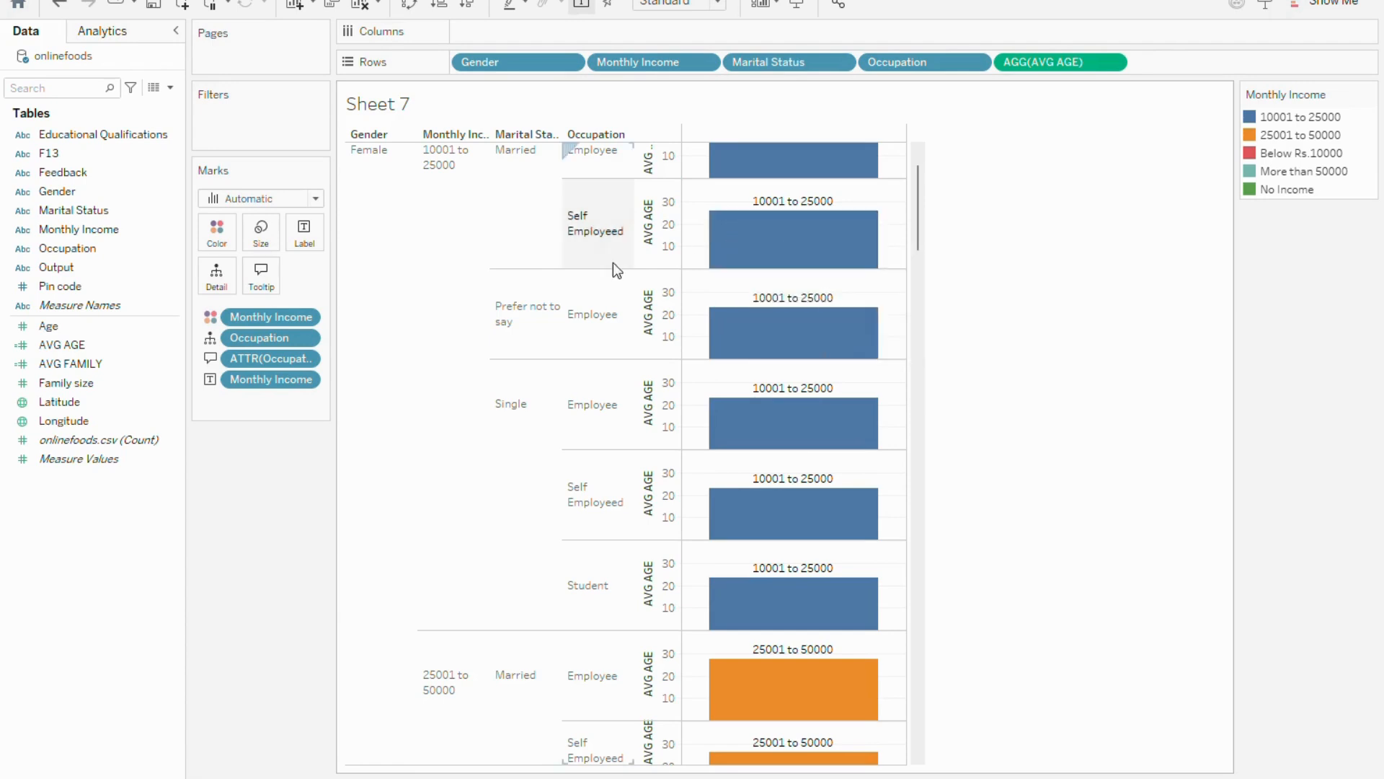
pyautogui.moveTo(713, 248)
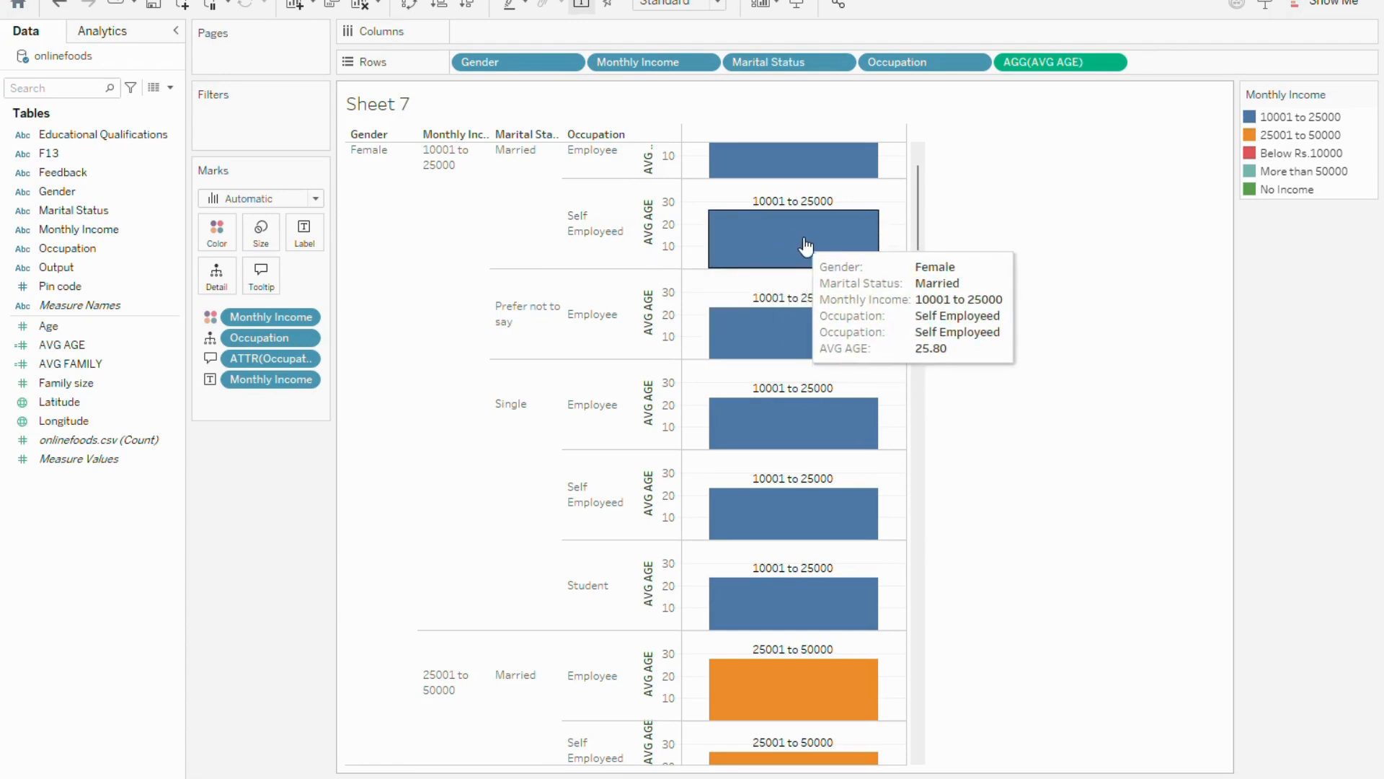
pyautogui.moveTo(800, 339)
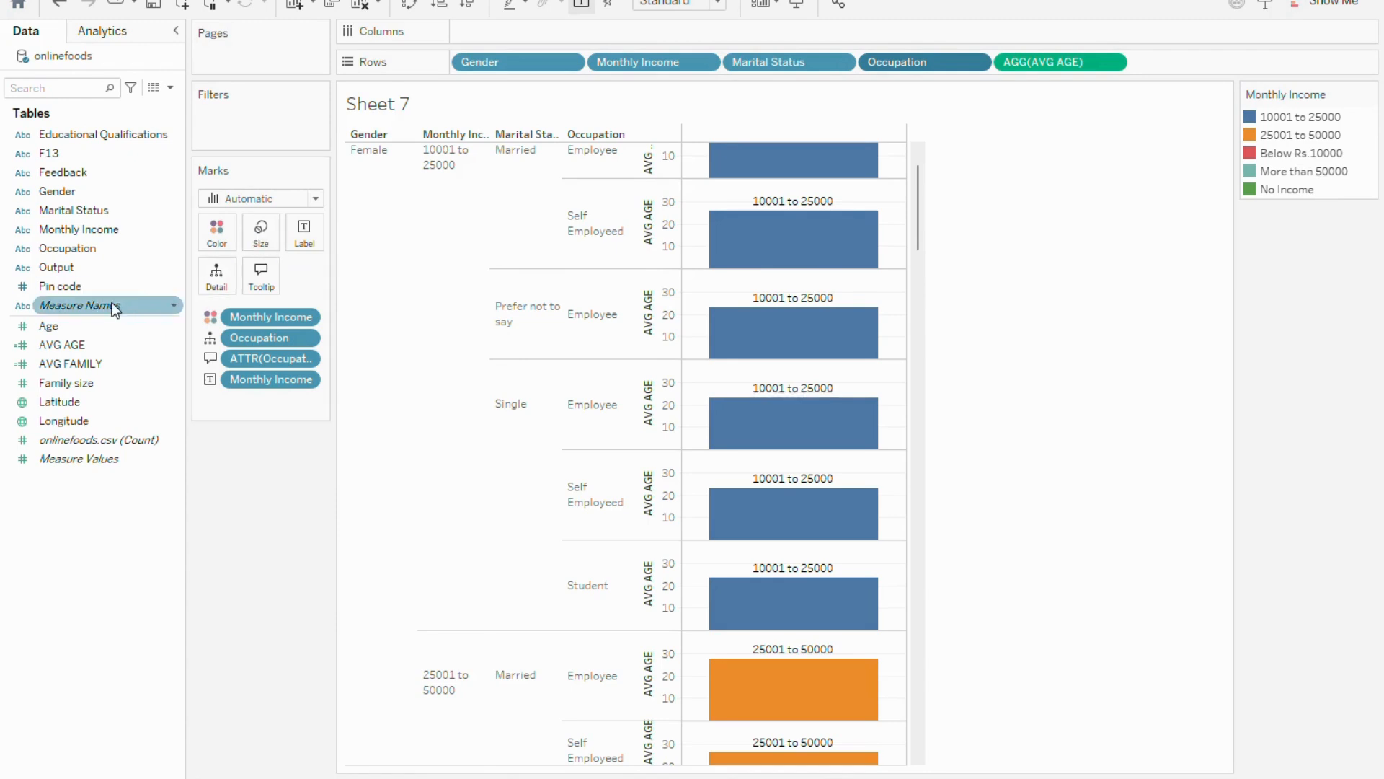
# Add Gender to the marks' size and look through the resized bars
pyautogui.click(76, 366)
pyautogui.click(94, 245)
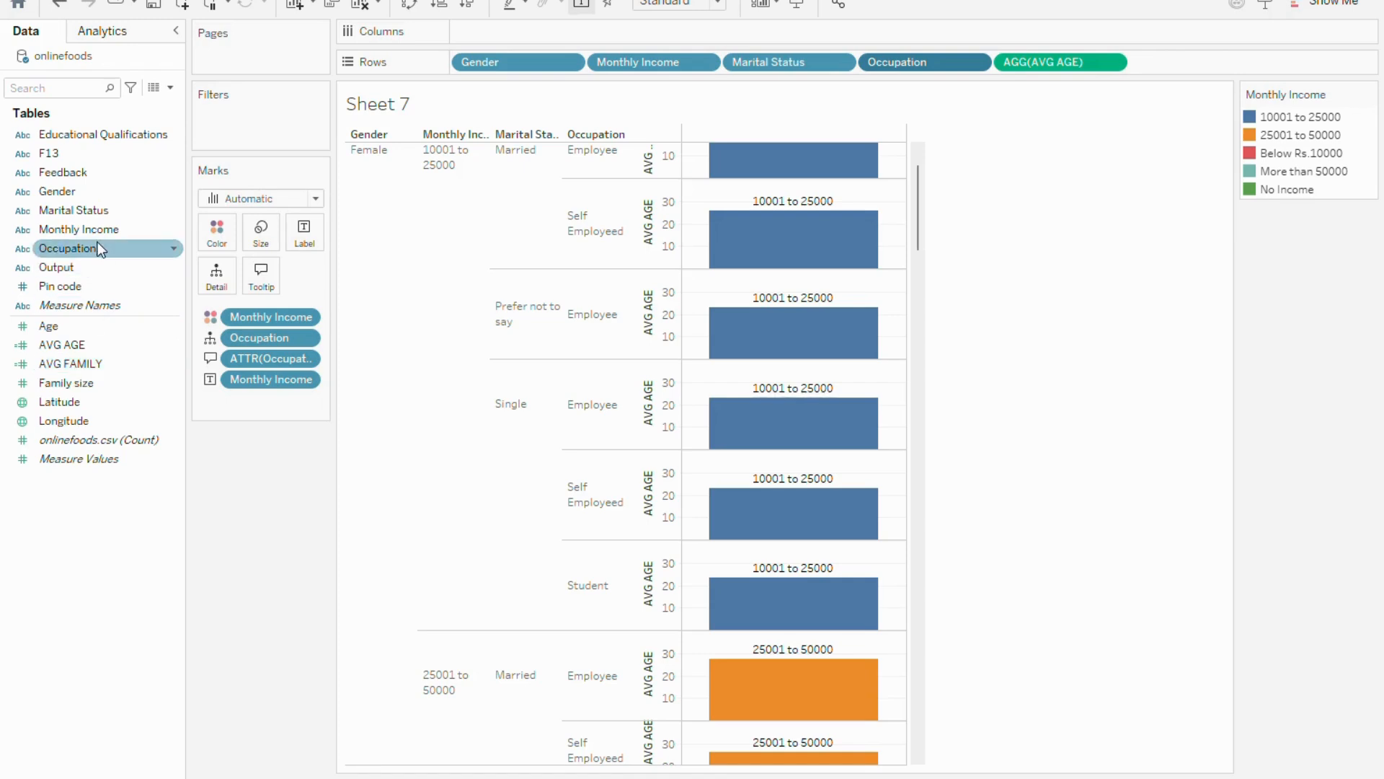
pyautogui.click(80, 193)
pyautogui.moveTo(77, 193); pyautogui.dragTo(271, 240)
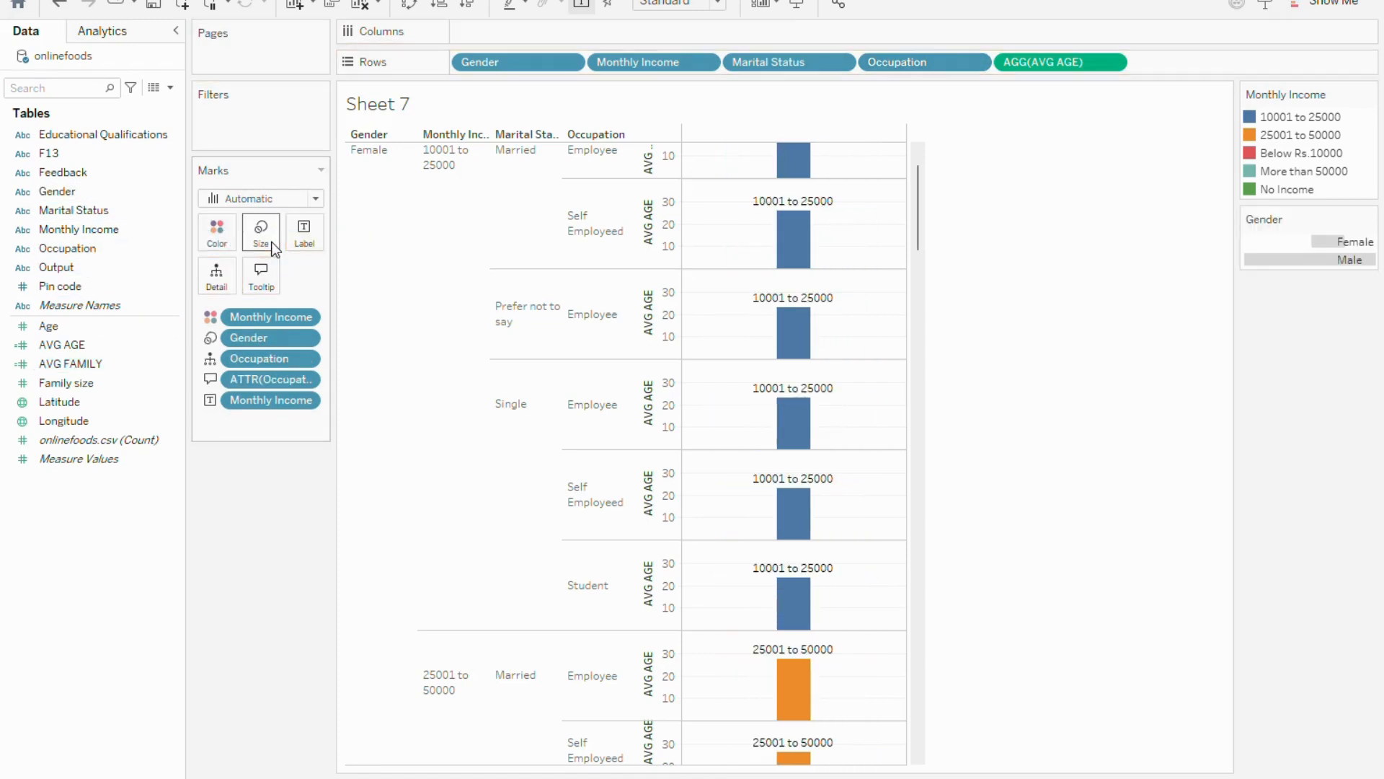
pyautogui.scroll(-5, 714, 380)
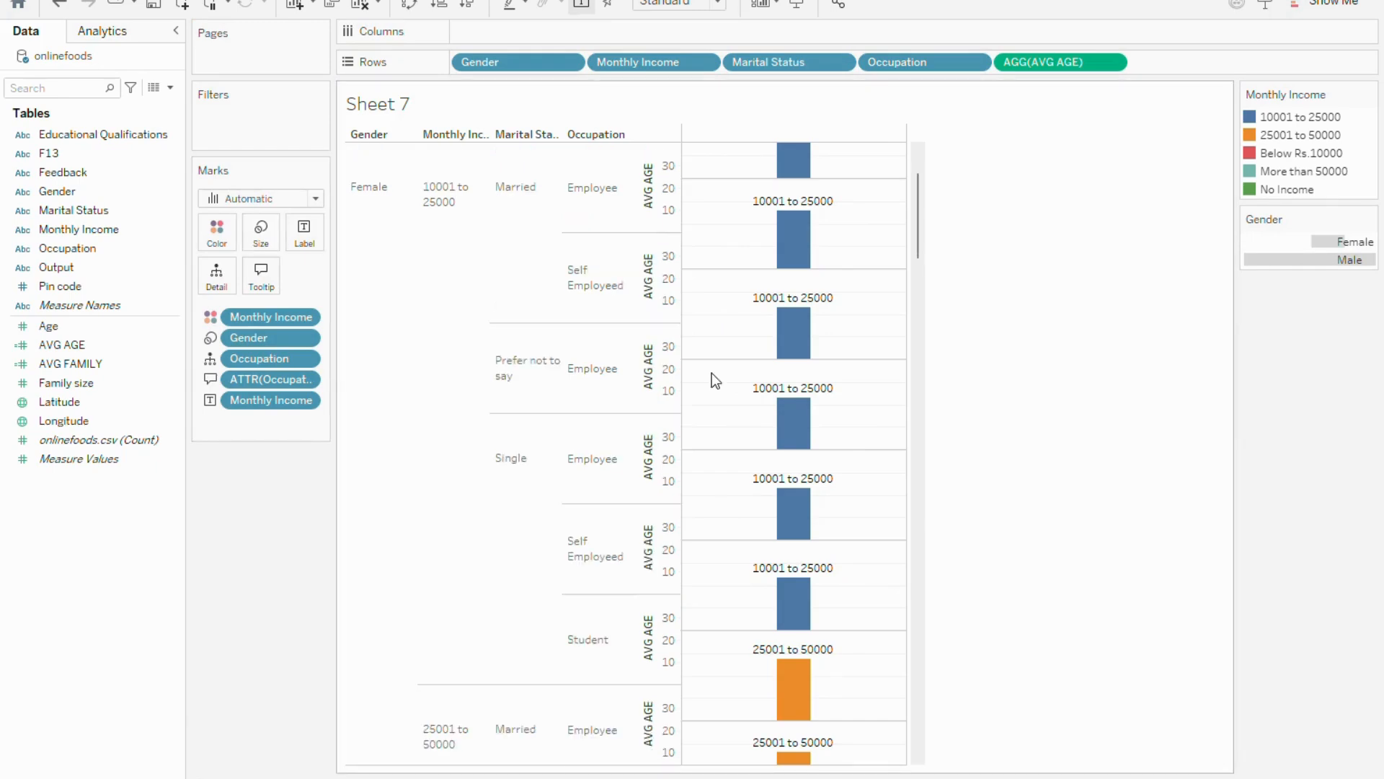
pyautogui.scroll(-1, 712, 379)
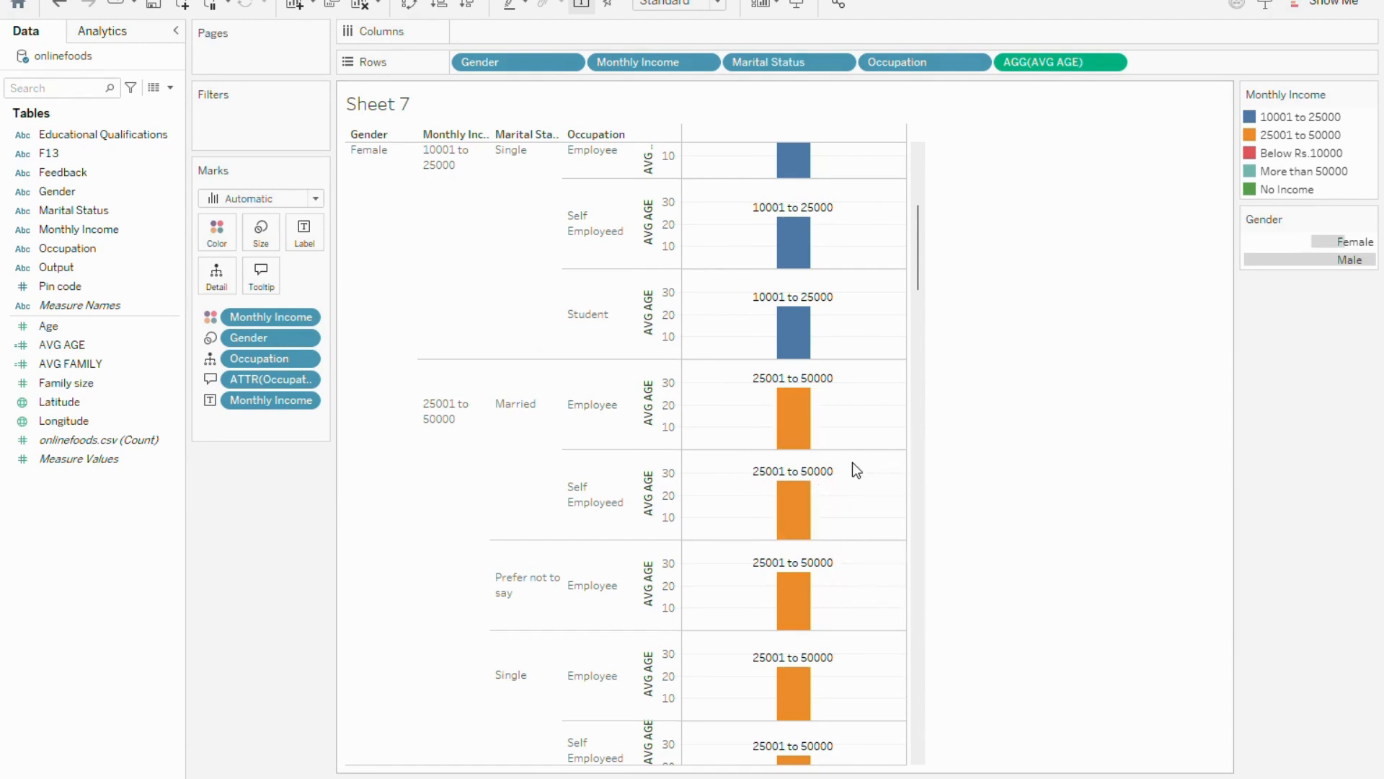
# Try the maximum size for the bars, and then reduce it to just above the middle of the range
pyautogui.click(261, 234)
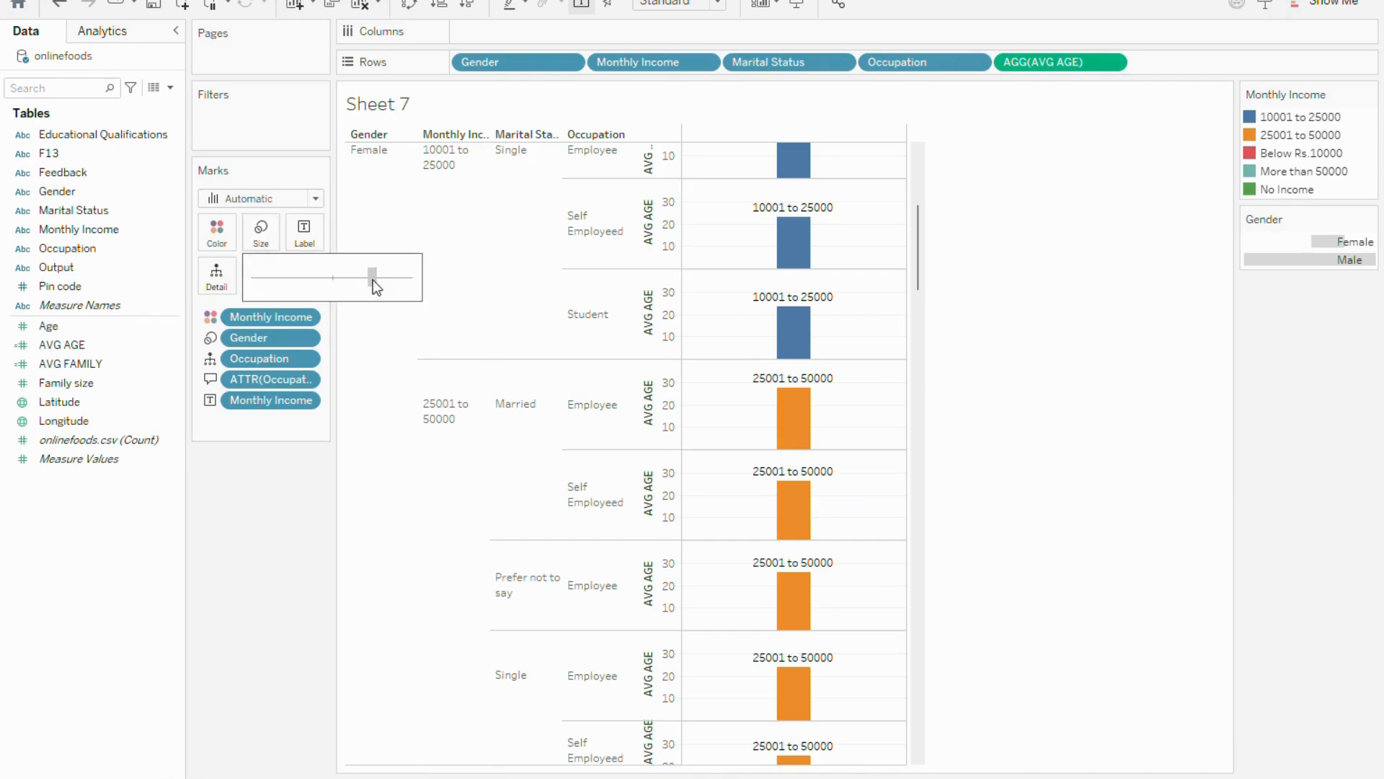
pyautogui.moveTo(265, 278); pyautogui.dragTo(415, 287)
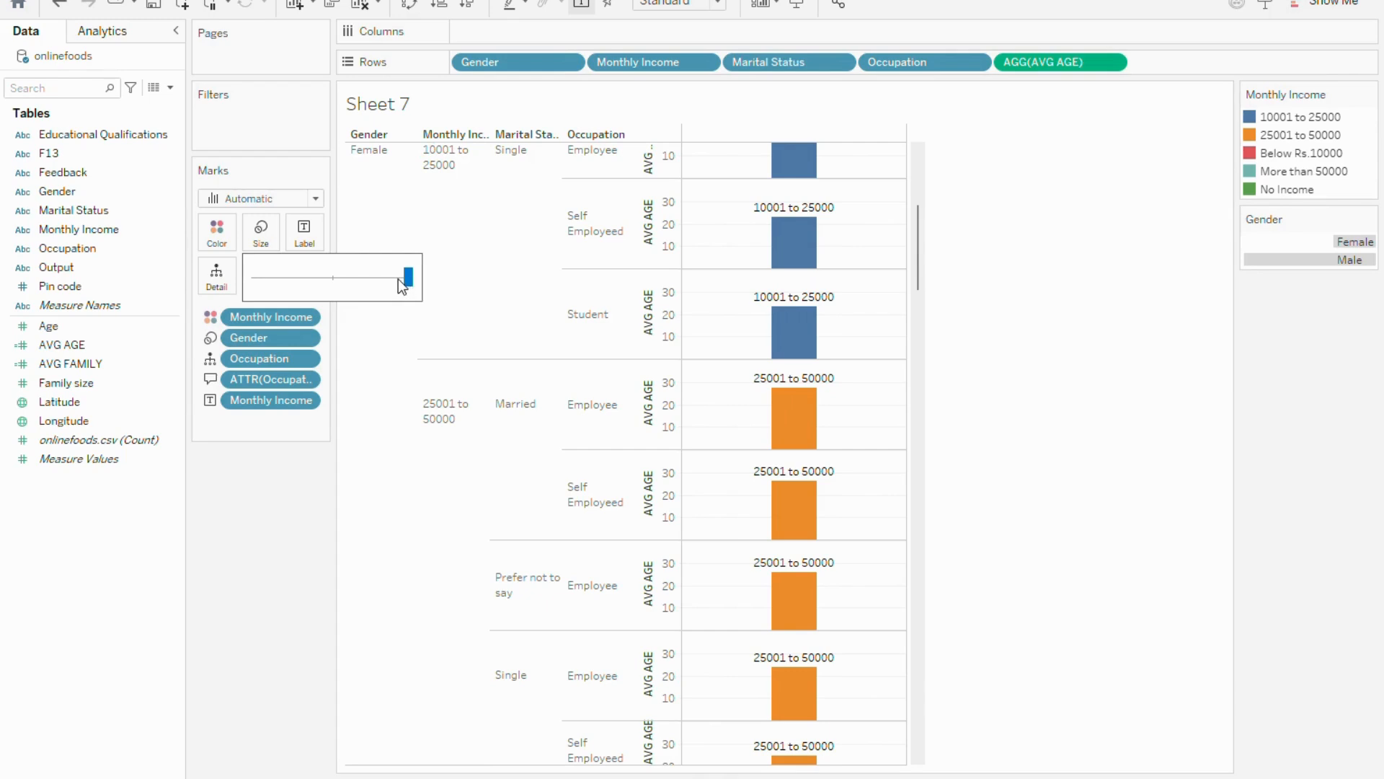
pyautogui.moveTo(406, 276); pyautogui.dragTo(340, 276)
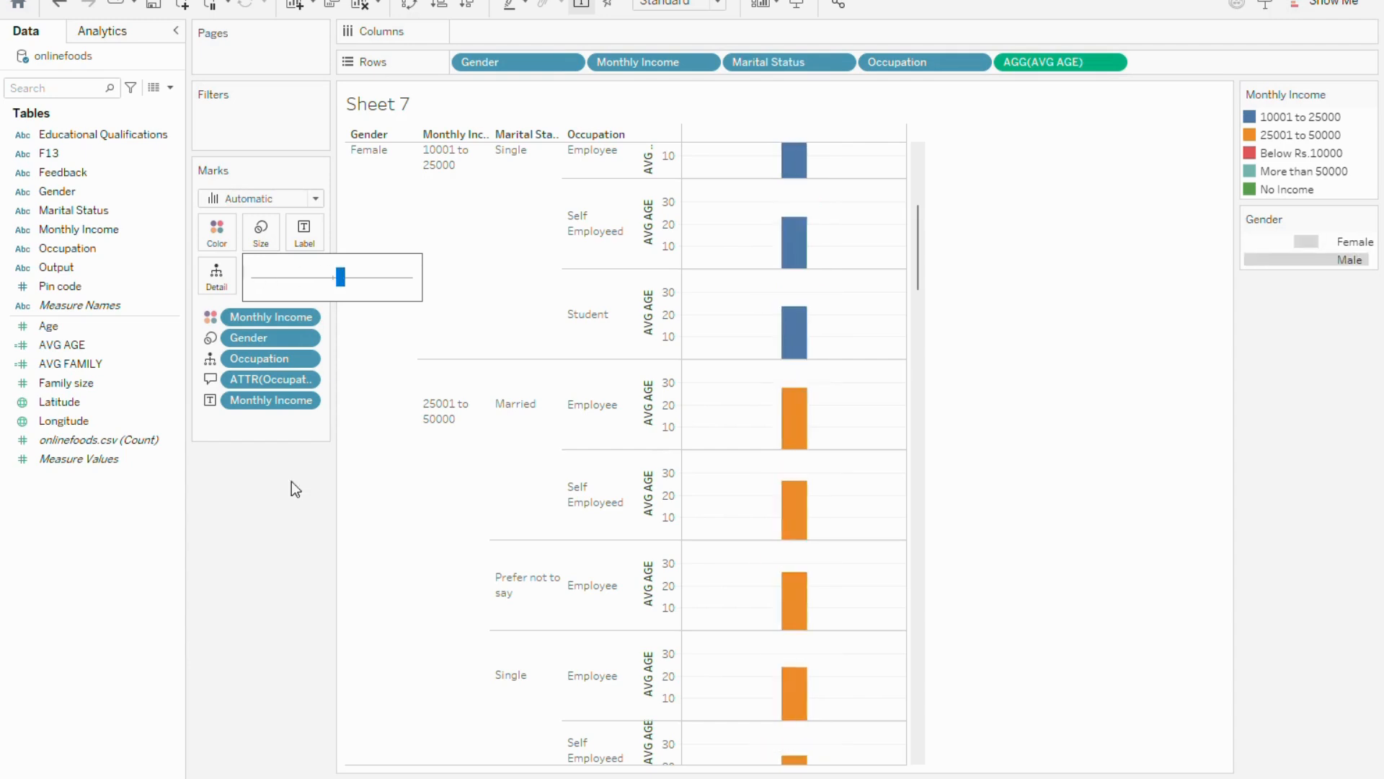
pyautogui.click(273, 538)
# Change the mark type to Square and reduce the size of the squares
pyautogui.click(315, 198)
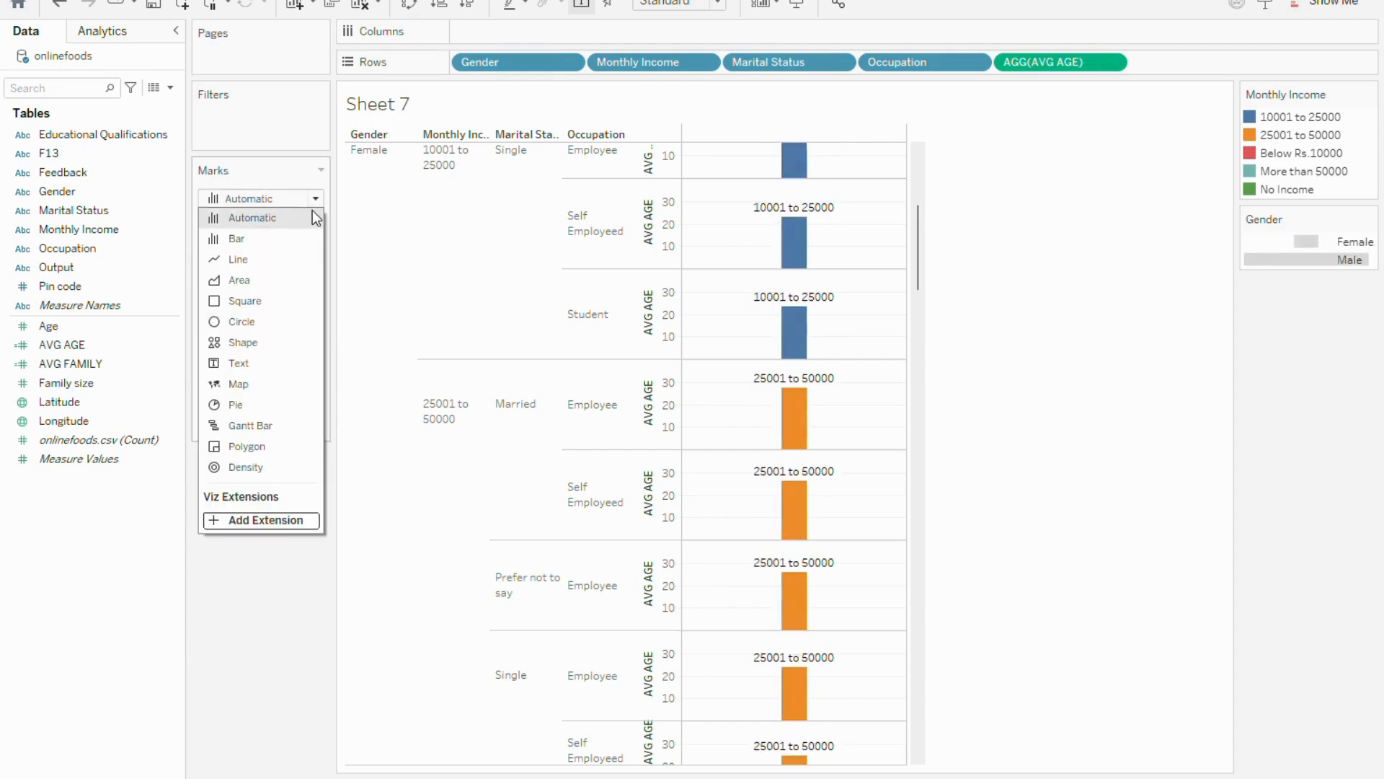
pyautogui.click(274, 296)
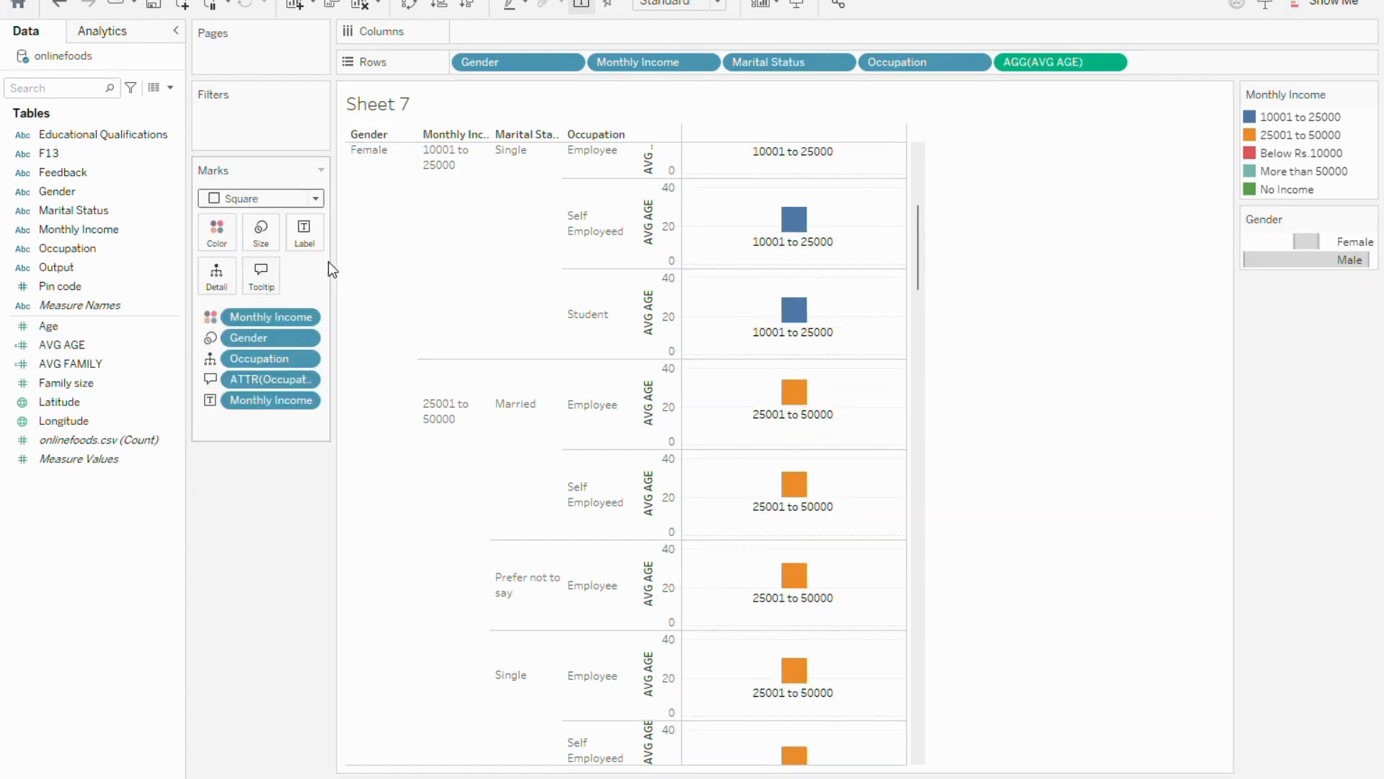
pyautogui.click(270, 236)
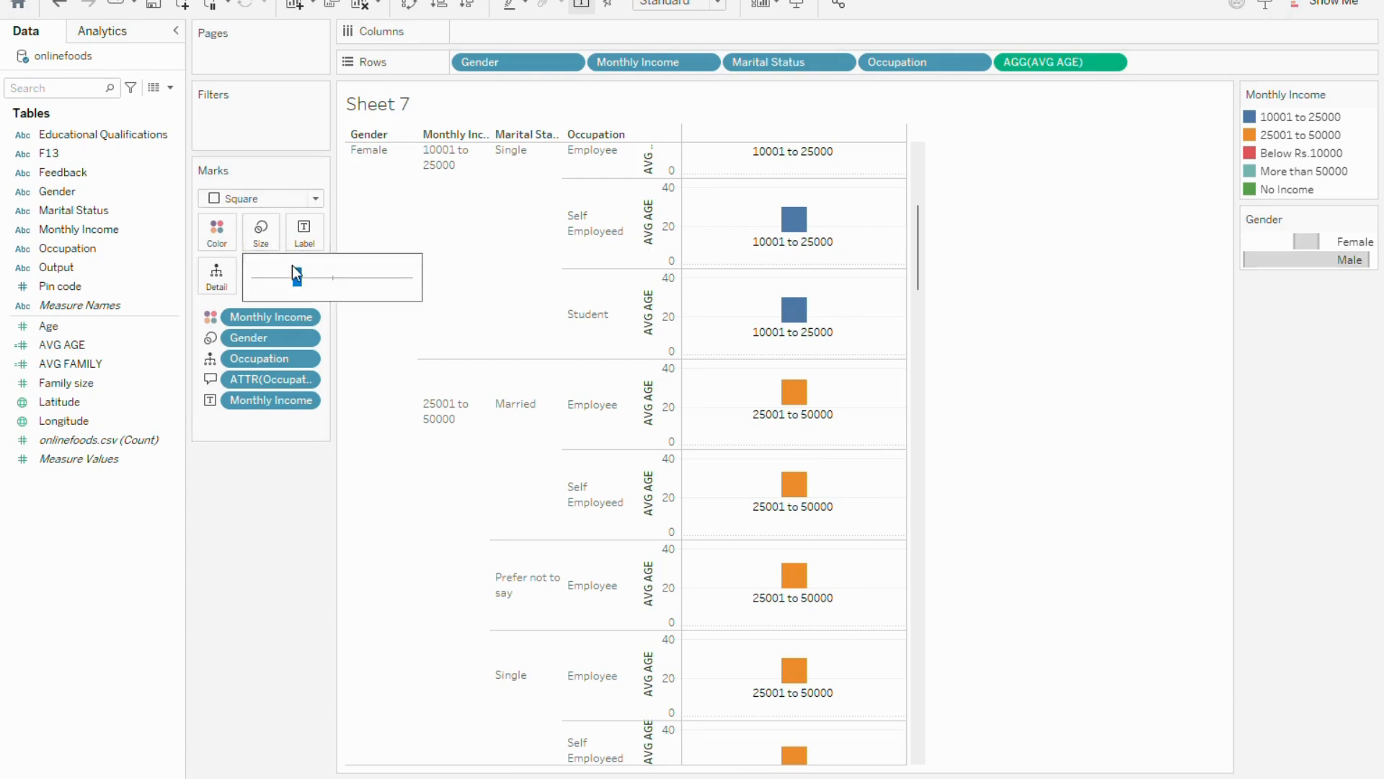
pyautogui.moveTo(334, 270); pyautogui.dragTo(284, 273)
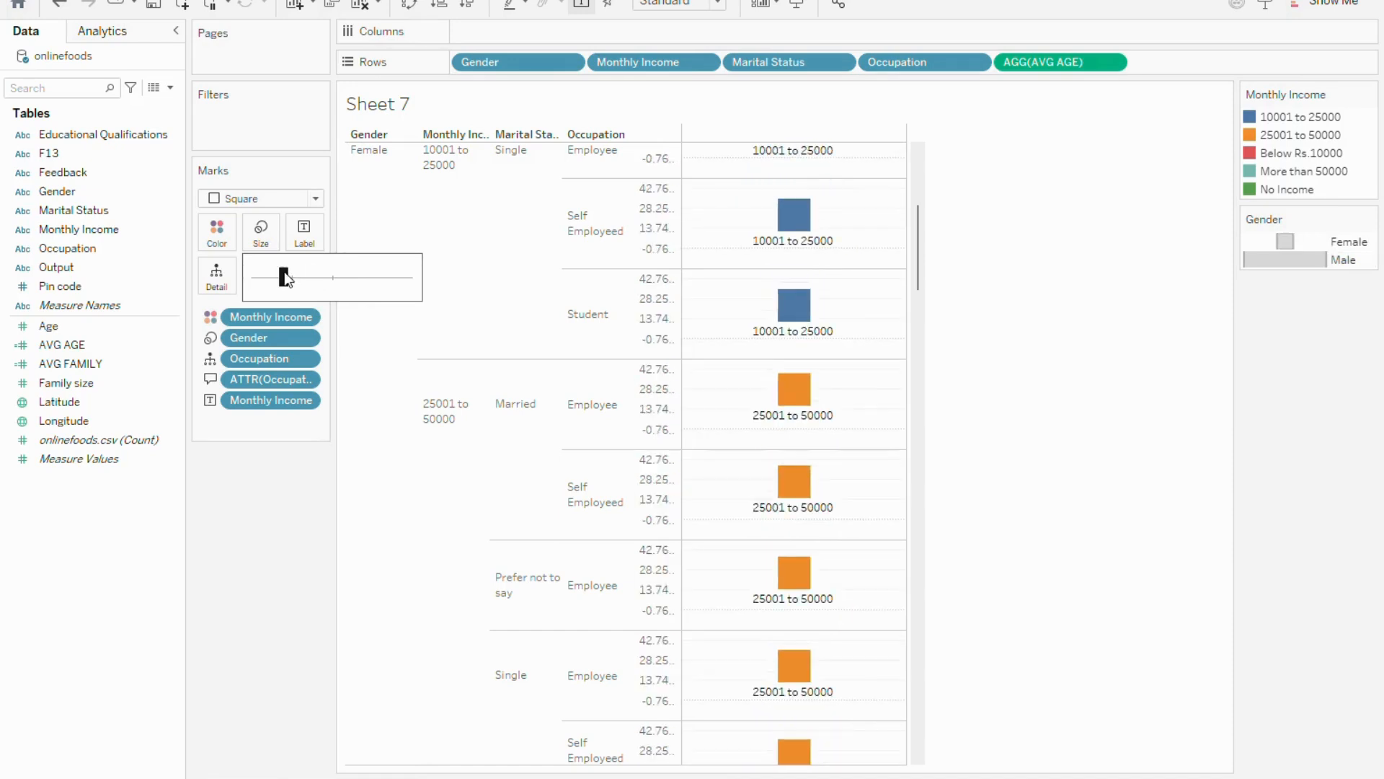
pyautogui.click(251, 483)
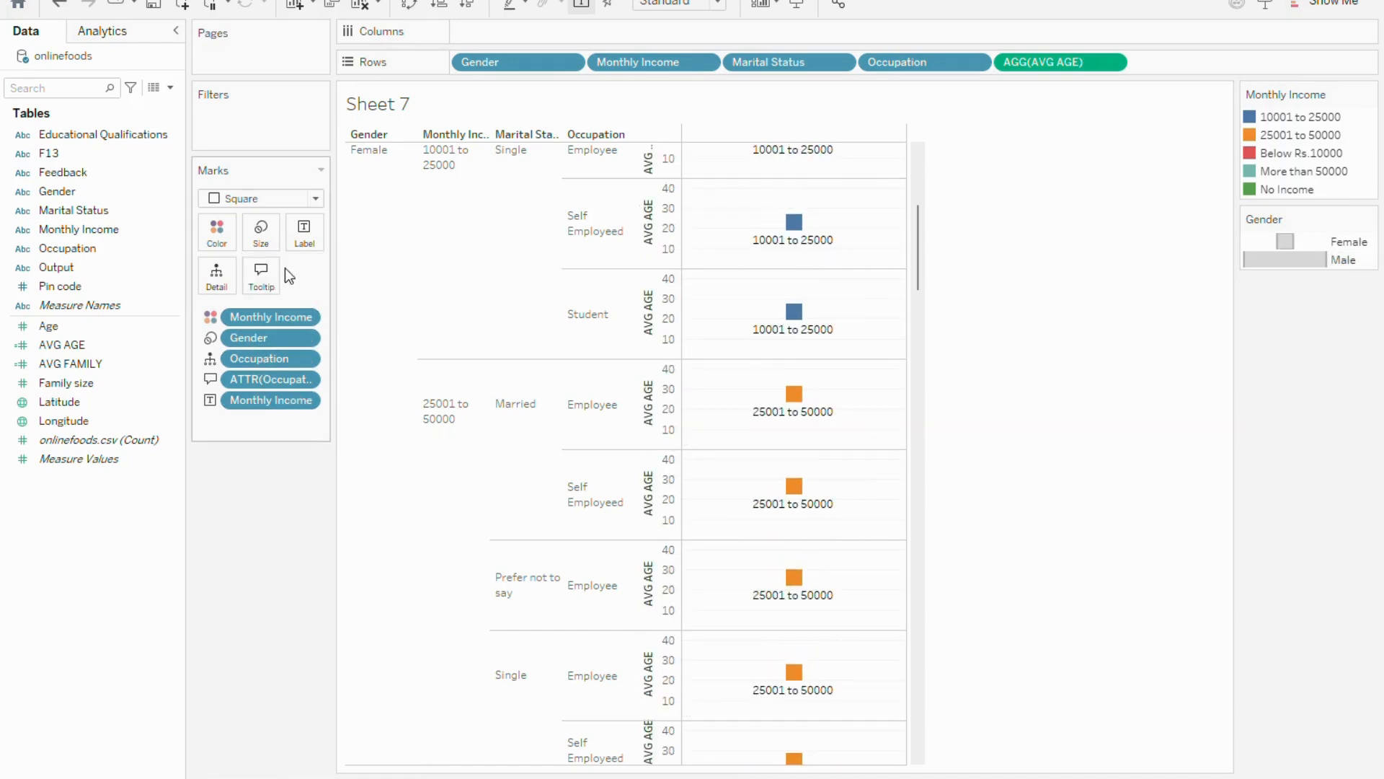
# Enlarge the square marks to a size well above the middle of the range
pyautogui.click(263, 234)
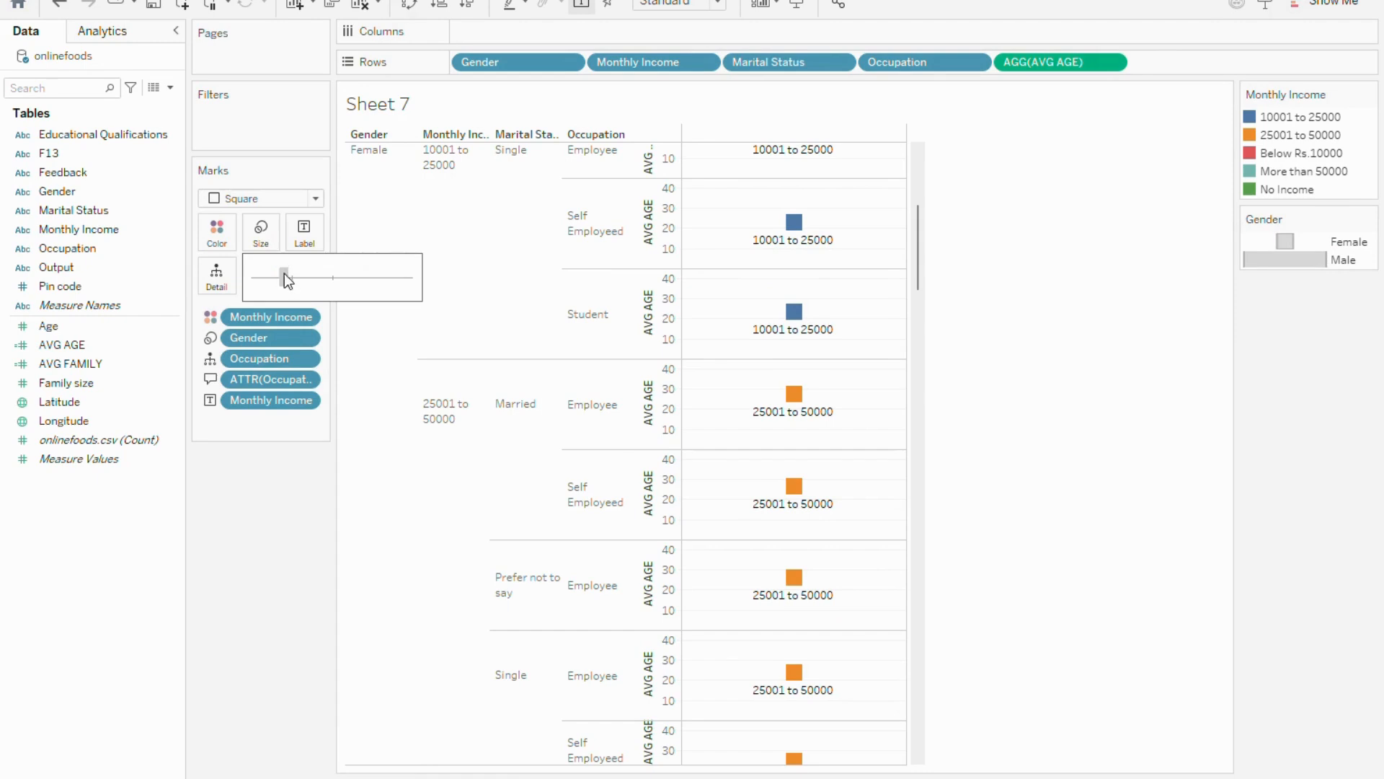
pyautogui.moveTo(358, 274); pyautogui.dragTo(366, 274)
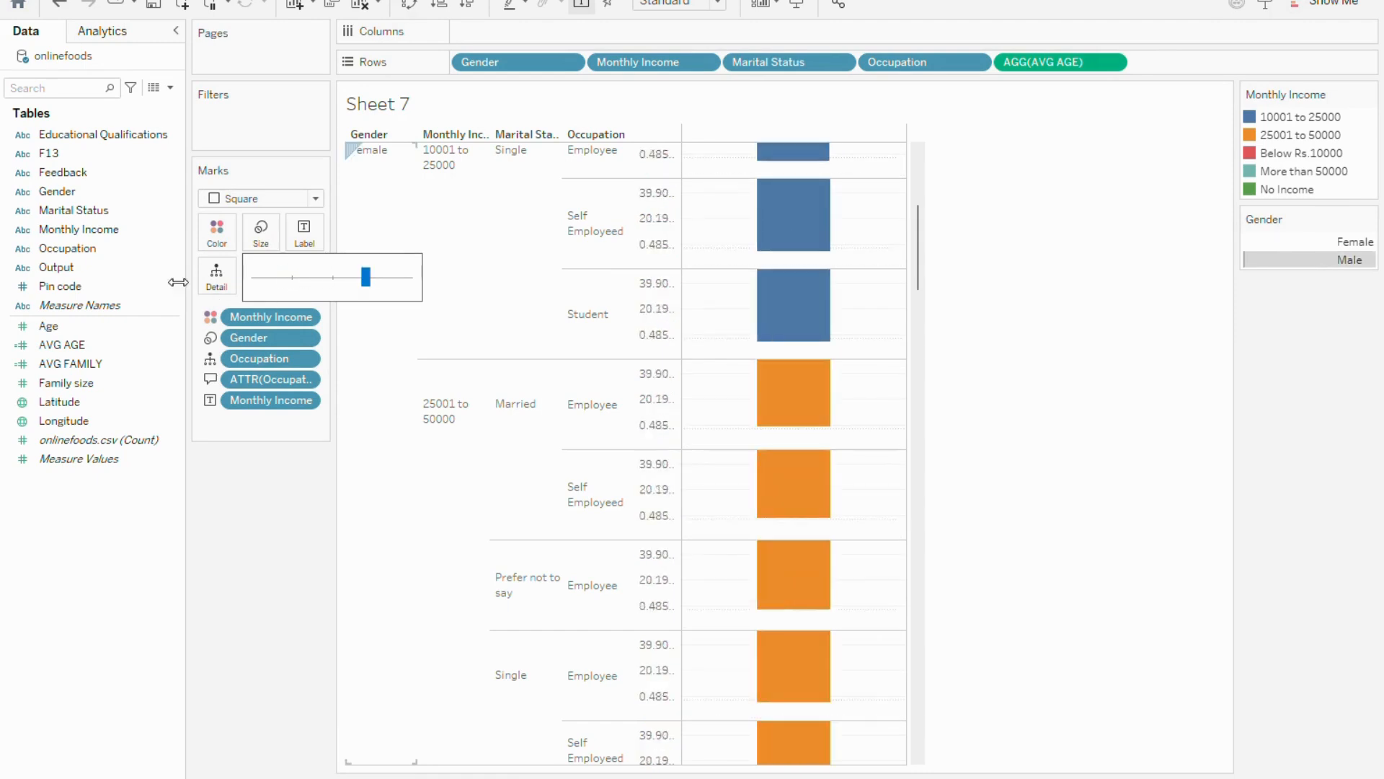
pyautogui.click(235, 527)
# Add Output to Columns and convert the view to a treemap
pyautogui.moveTo(71, 277)
pyautogui.mouseDown()
pyautogui.moveTo(54, 270)
pyautogui.moveTo(179, 239)
pyautogui.moveTo(702, 183)
pyautogui.moveTo(809, 10)
pyautogui.moveTo(909, 57)
pyautogui.moveTo(813, 36)
pyautogui.mouseUp()
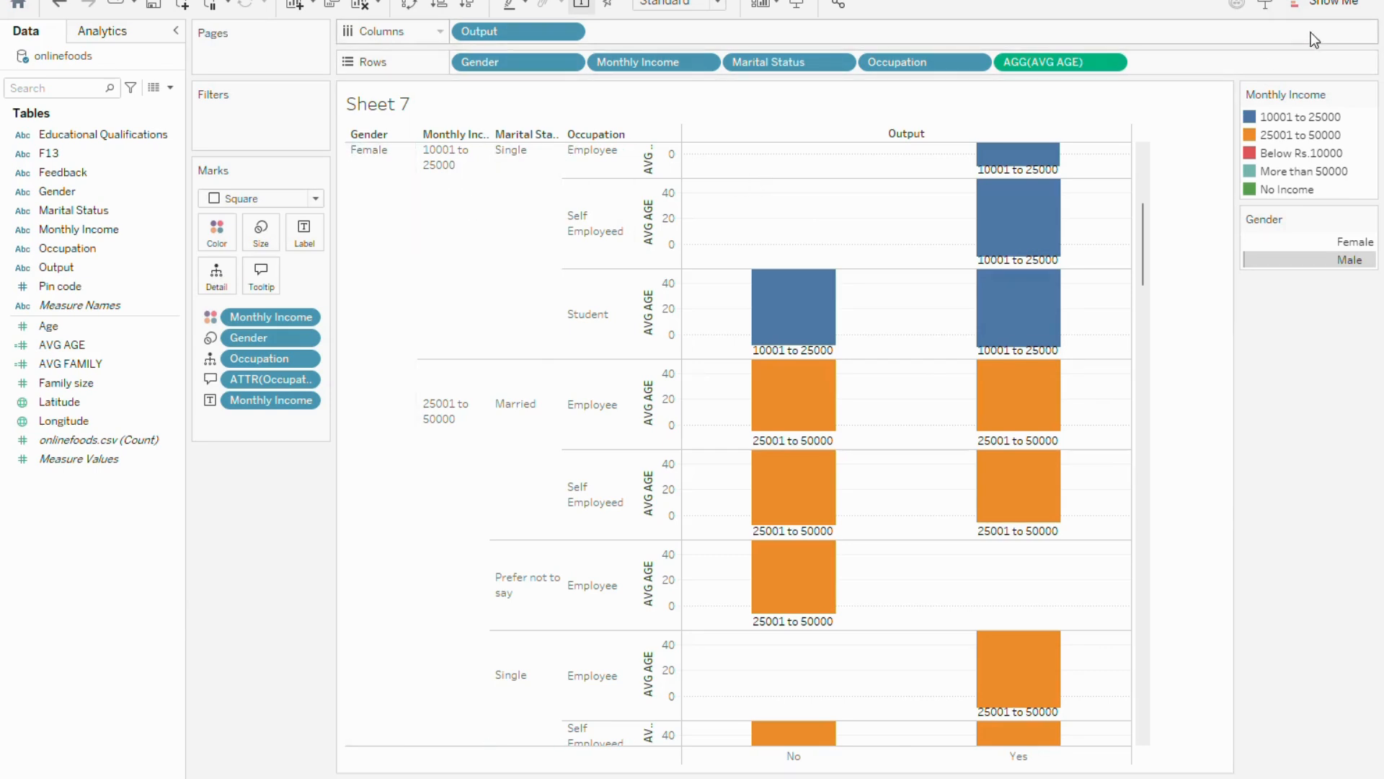
pyautogui.click(1331, 3)
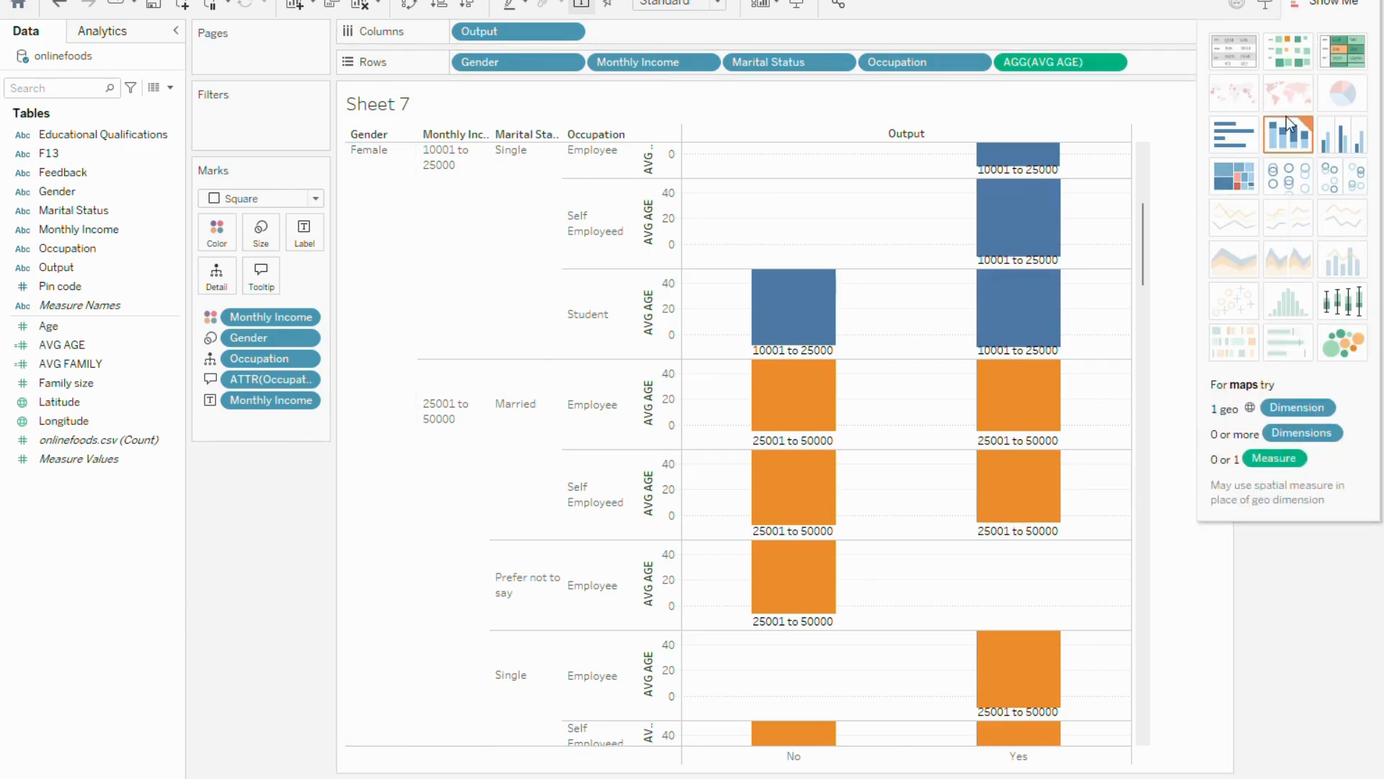
pyautogui.click(1239, 177)
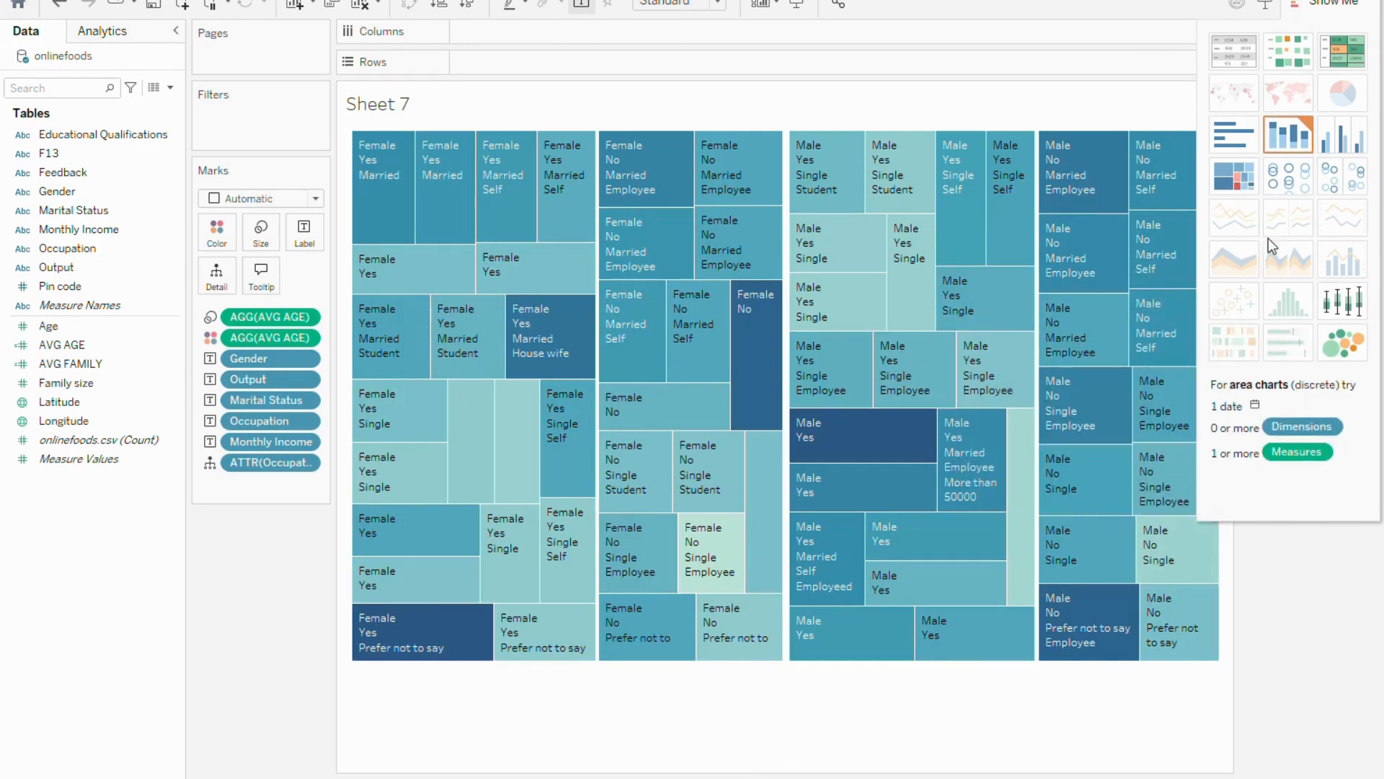
# Examine the tooltip details of several male and female cells in the treemap
pyautogui.moveTo(1046, 242)
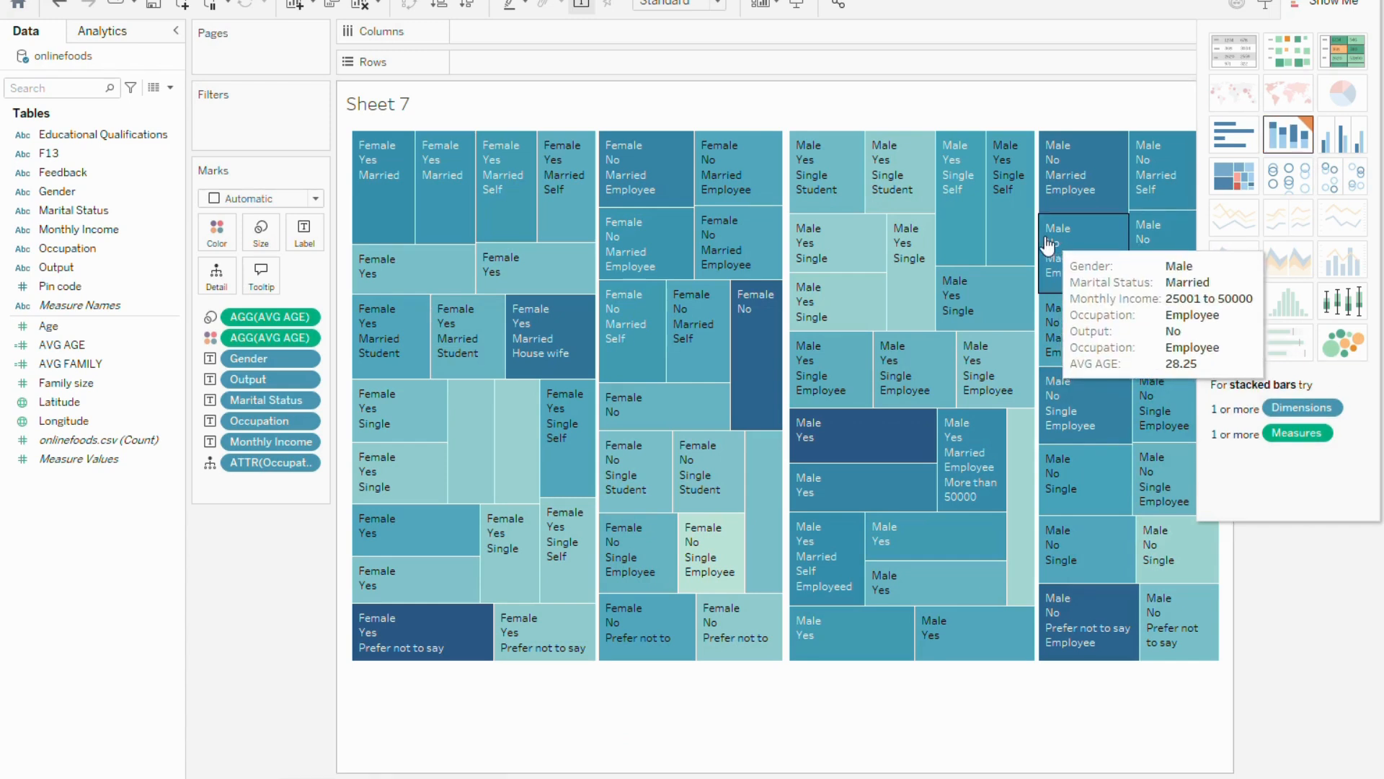
pyautogui.moveTo(761, 189)
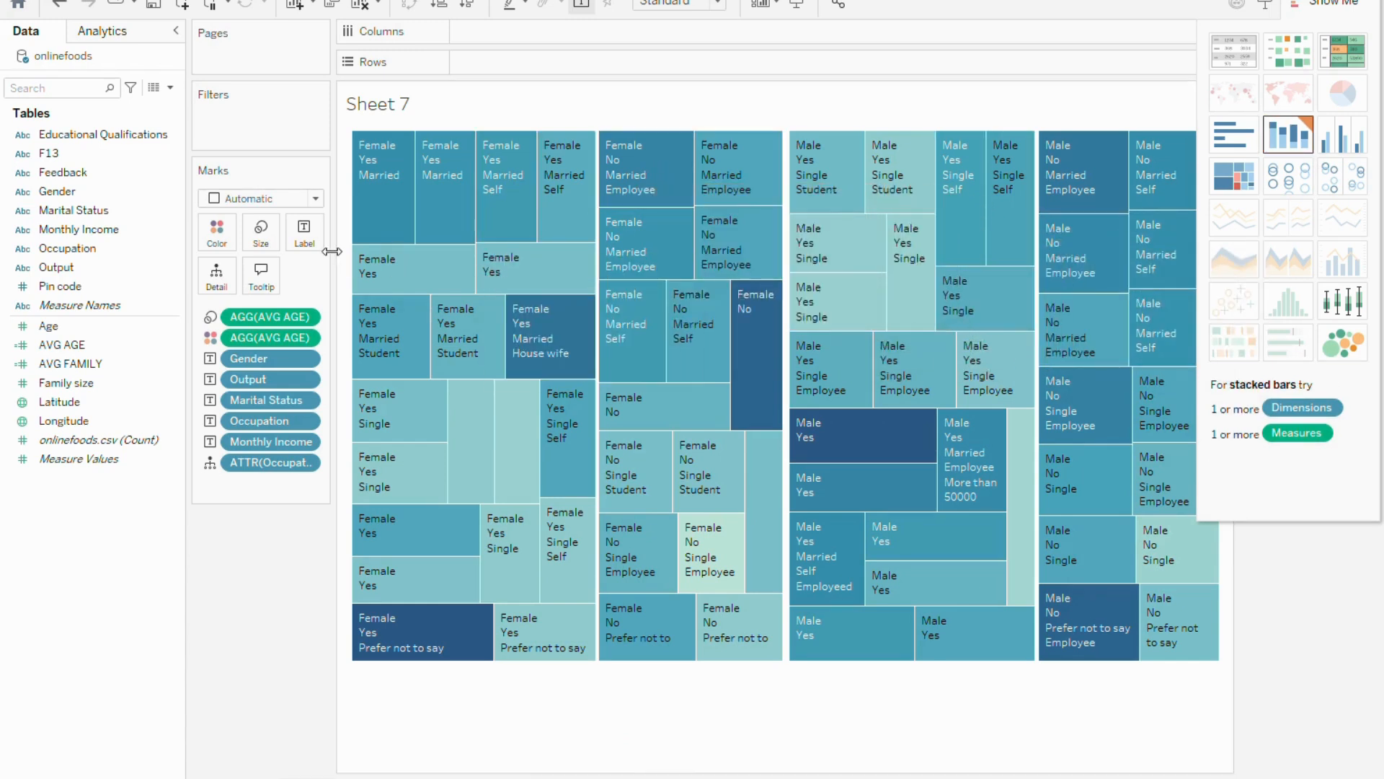
pyautogui.moveTo(609, 200)
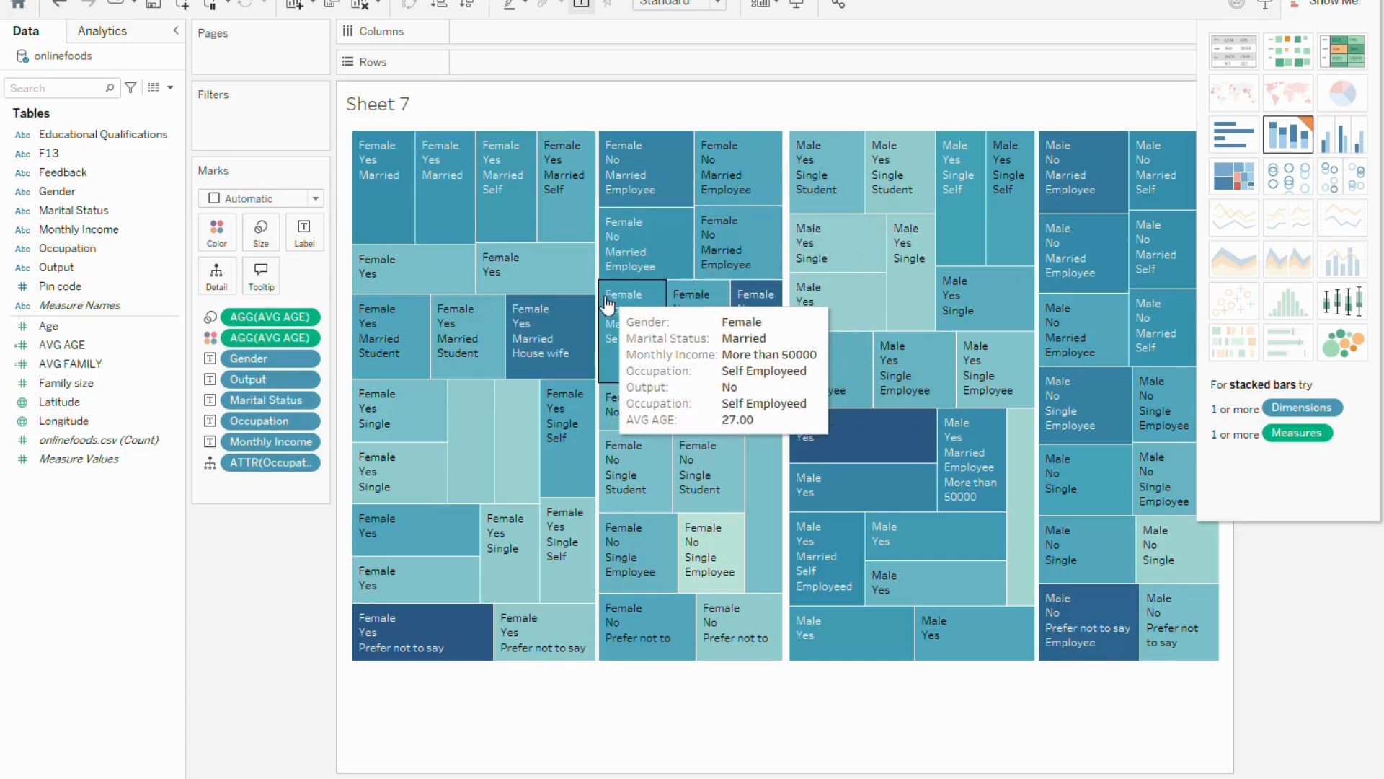
pyautogui.moveTo(533, 338)
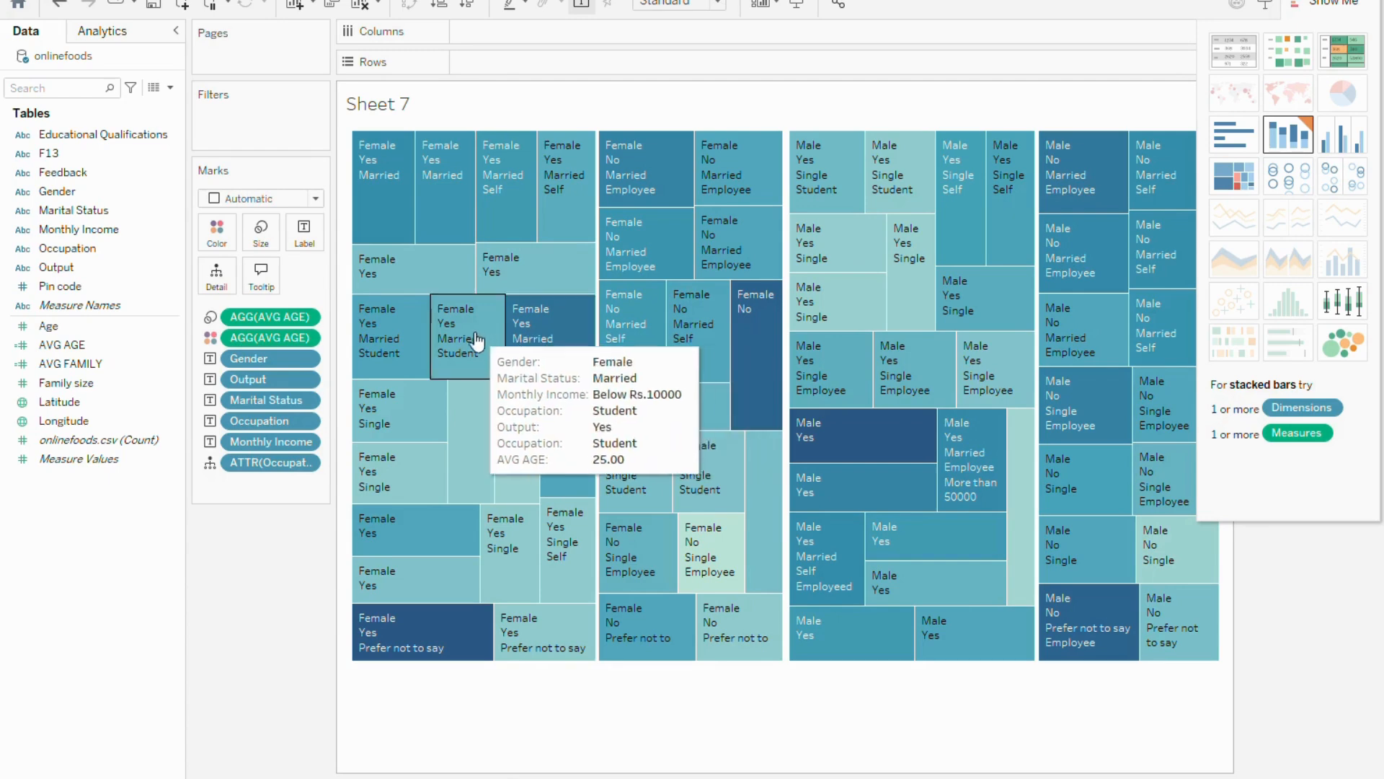
pyautogui.moveTo(515, 245)
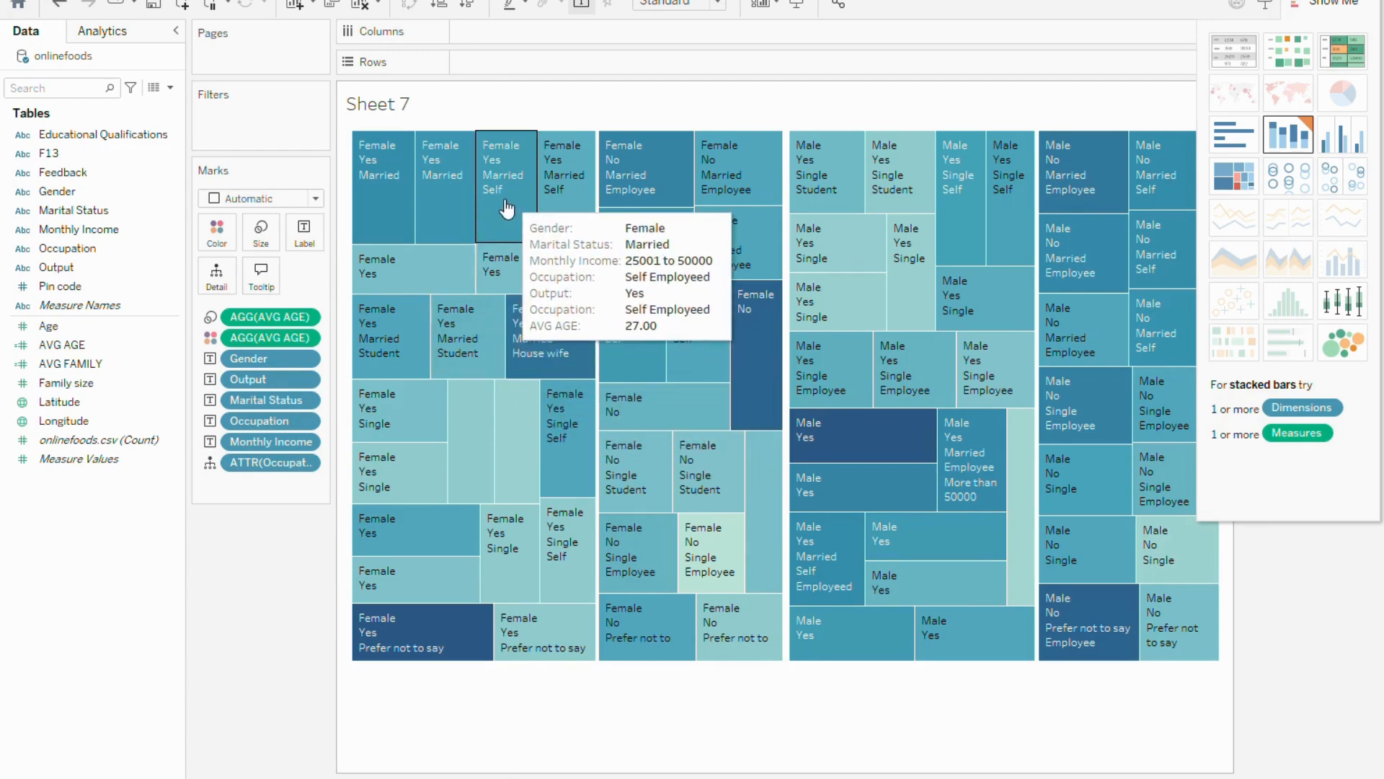
# Try the view as a heat map, and then convert it to packed bubbles
pyautogui.click(1303, 58)
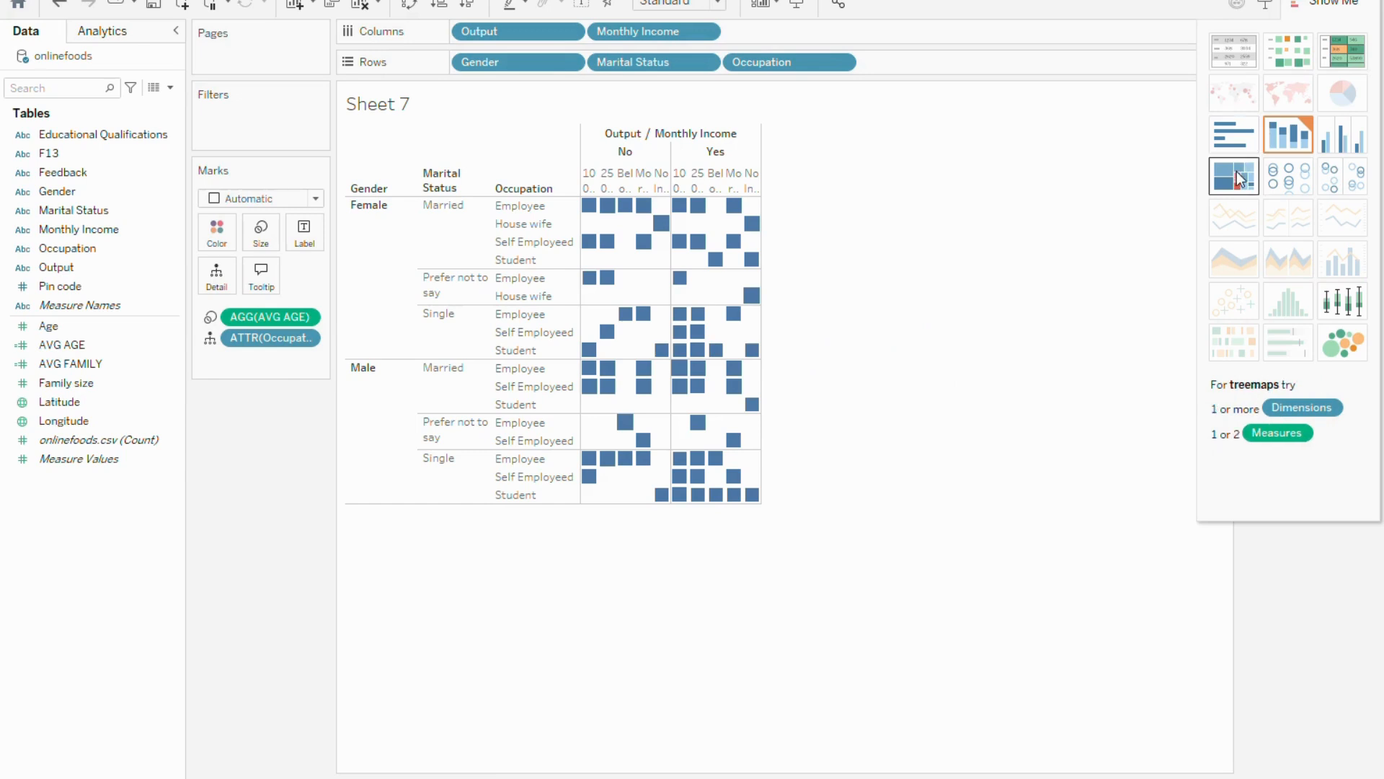
pyautogui.click(1345, 341)
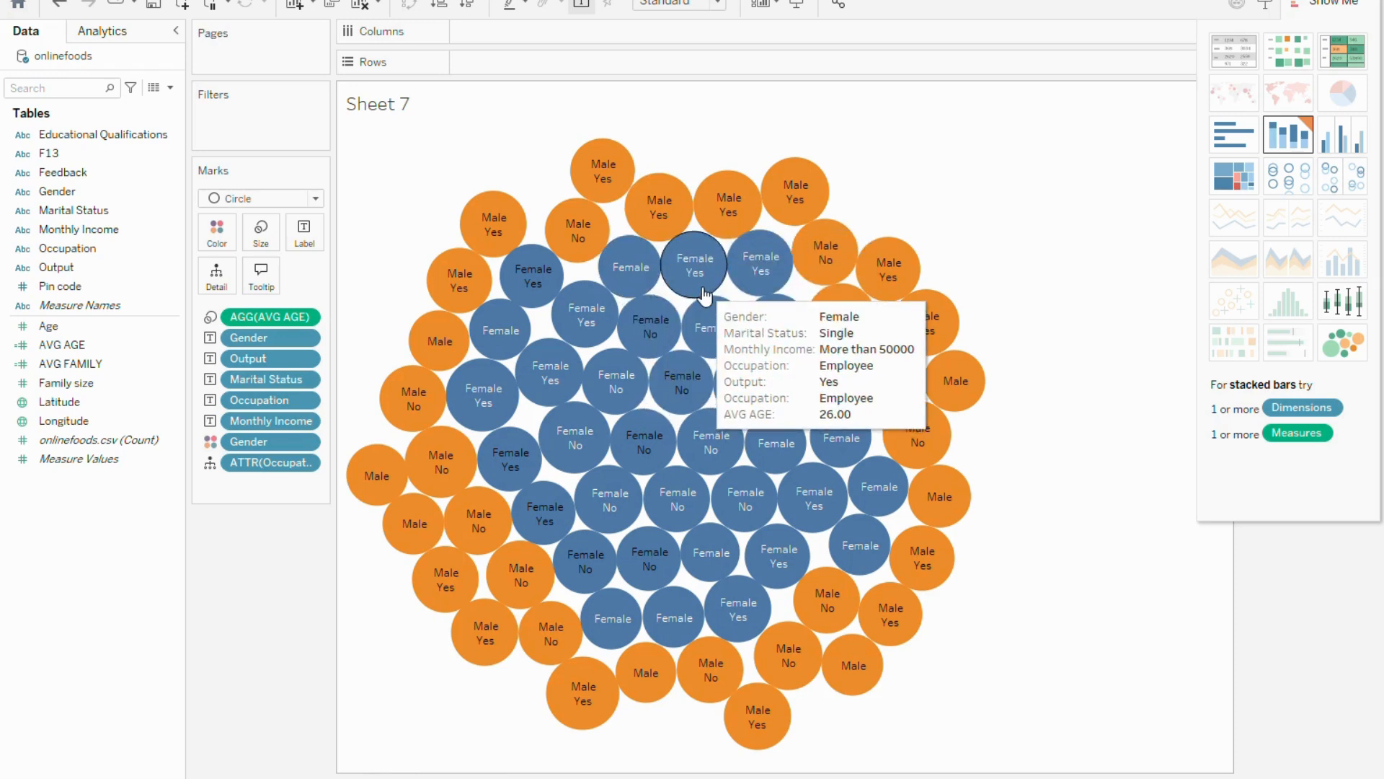
# Try the Square mark type on the packed bubbles and return the marks to Circle
pyautogui.click(315, 200)
pyautogui.click(261, 304)
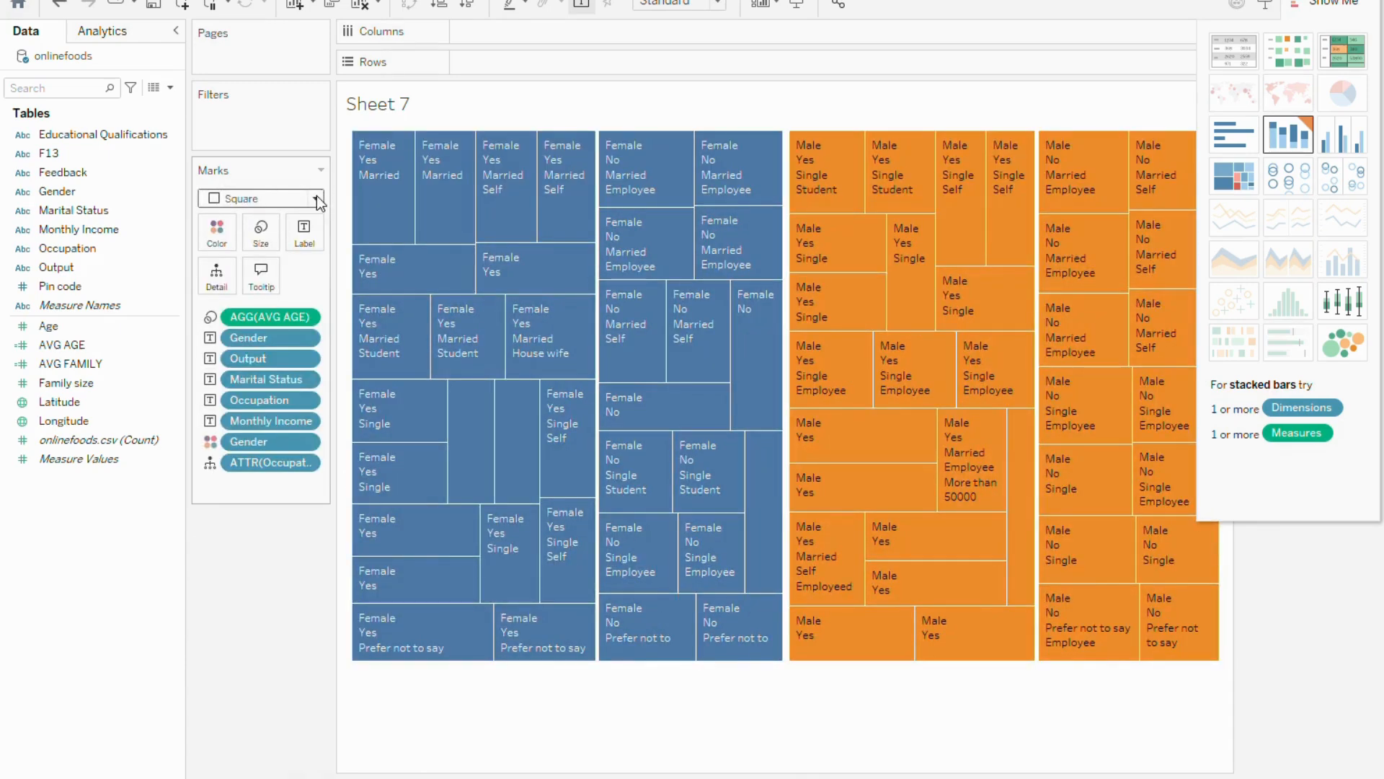
pyautogui.click(316, 198)
pyautogui.click(249, 322)
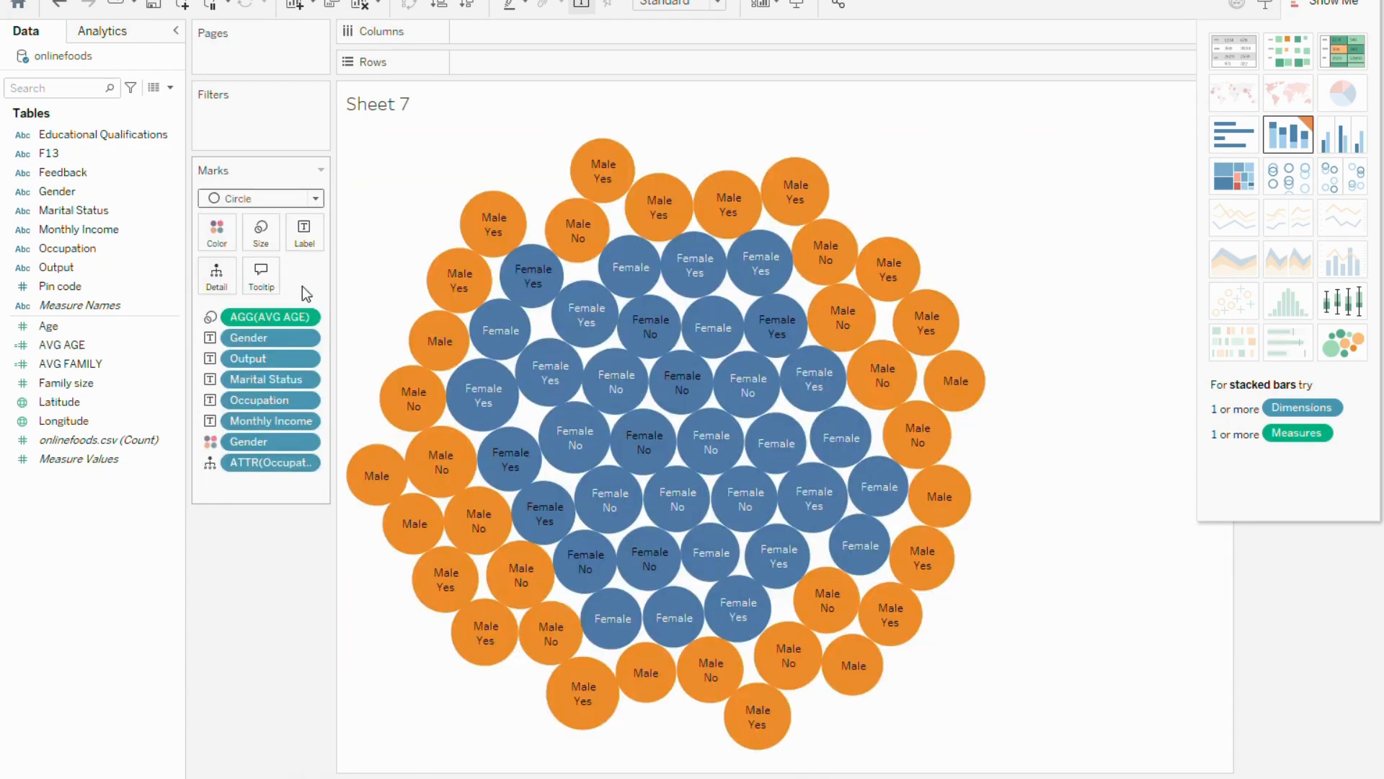
# Try displaying the marks as Shape and as Text
pyautogui.click(318, 200)
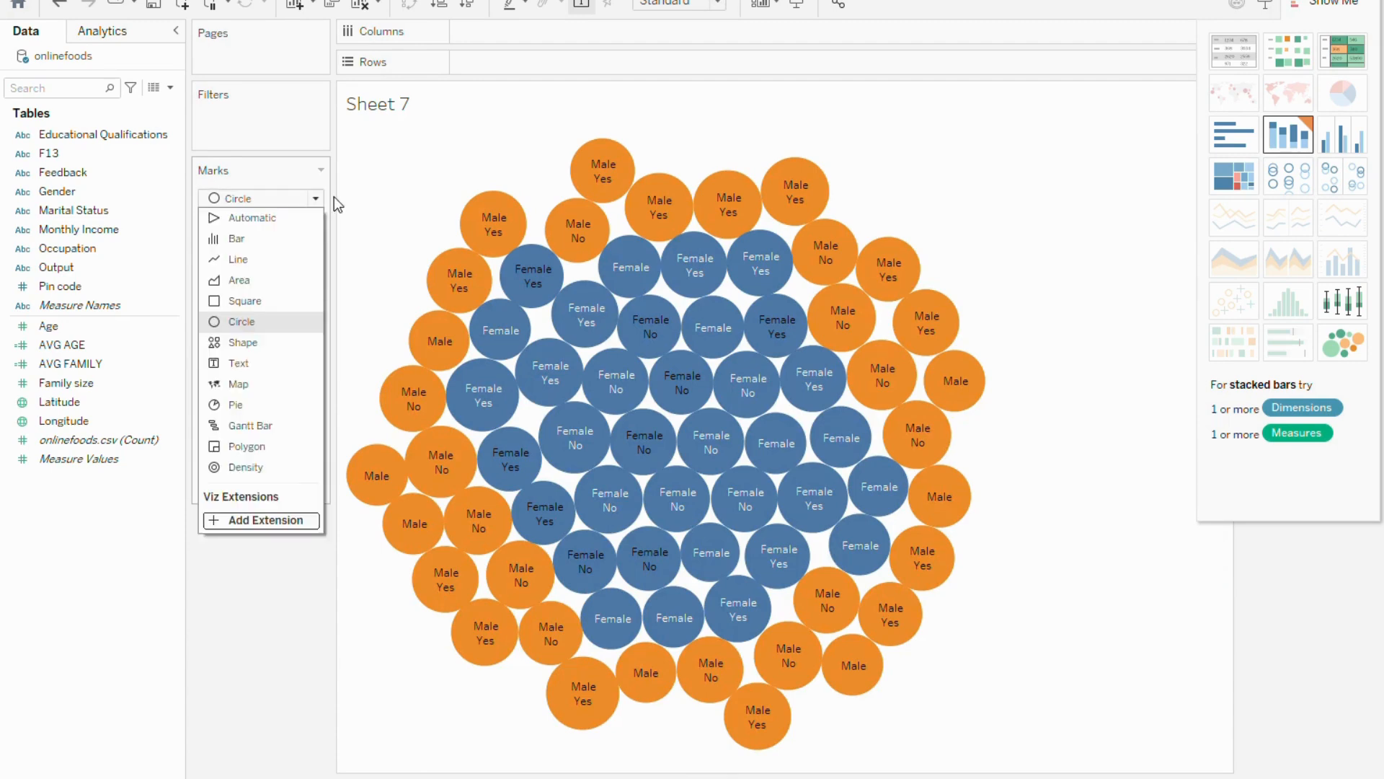
pyautogui.click(269, 344)
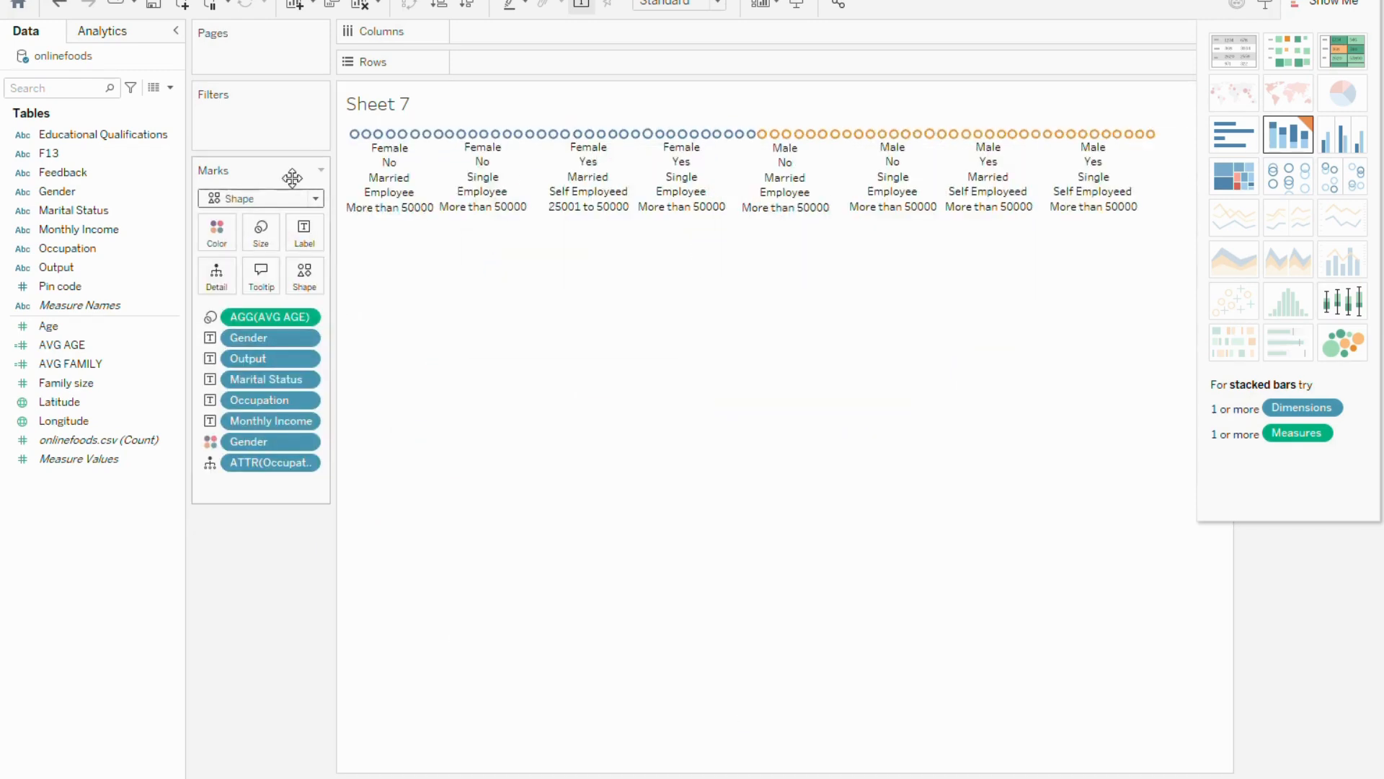
pyautogui.click(317, 199)
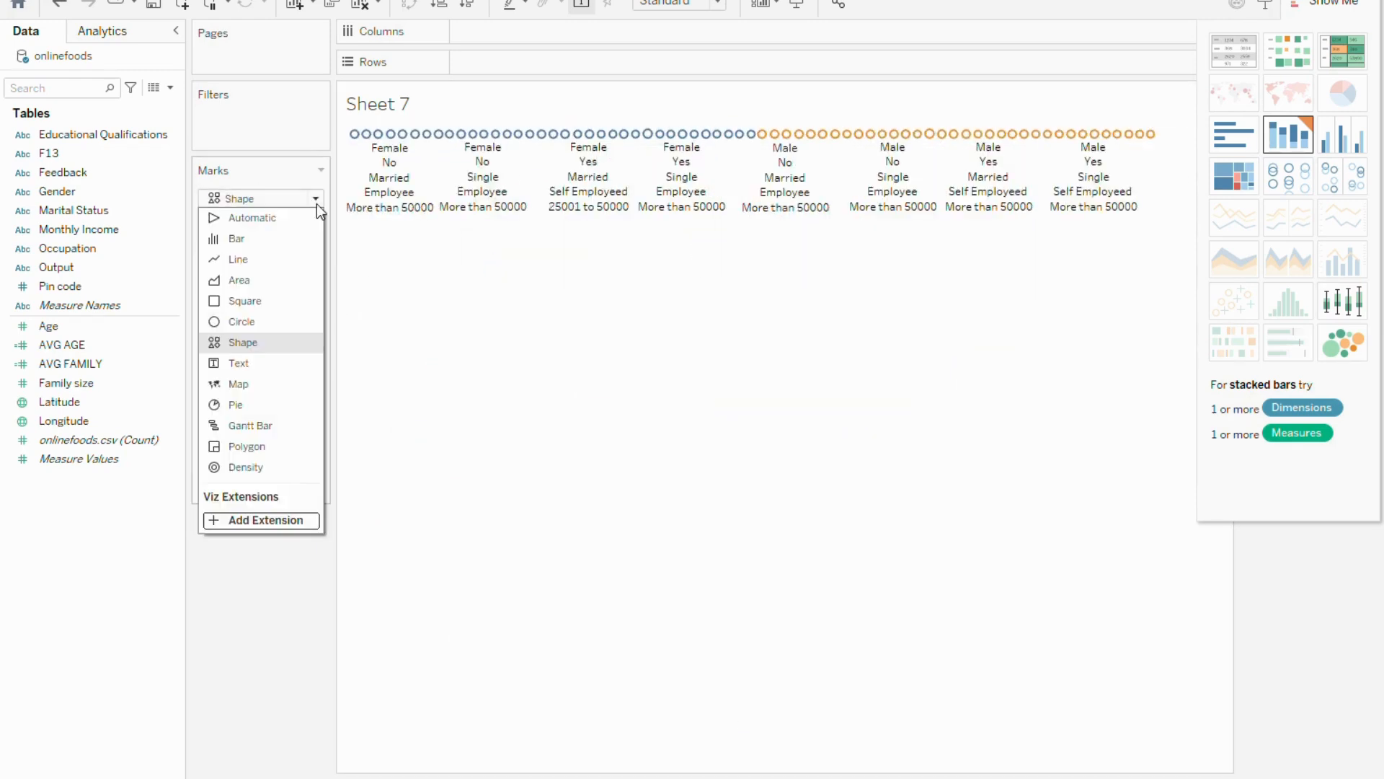
pyautogui.click(265, 363)
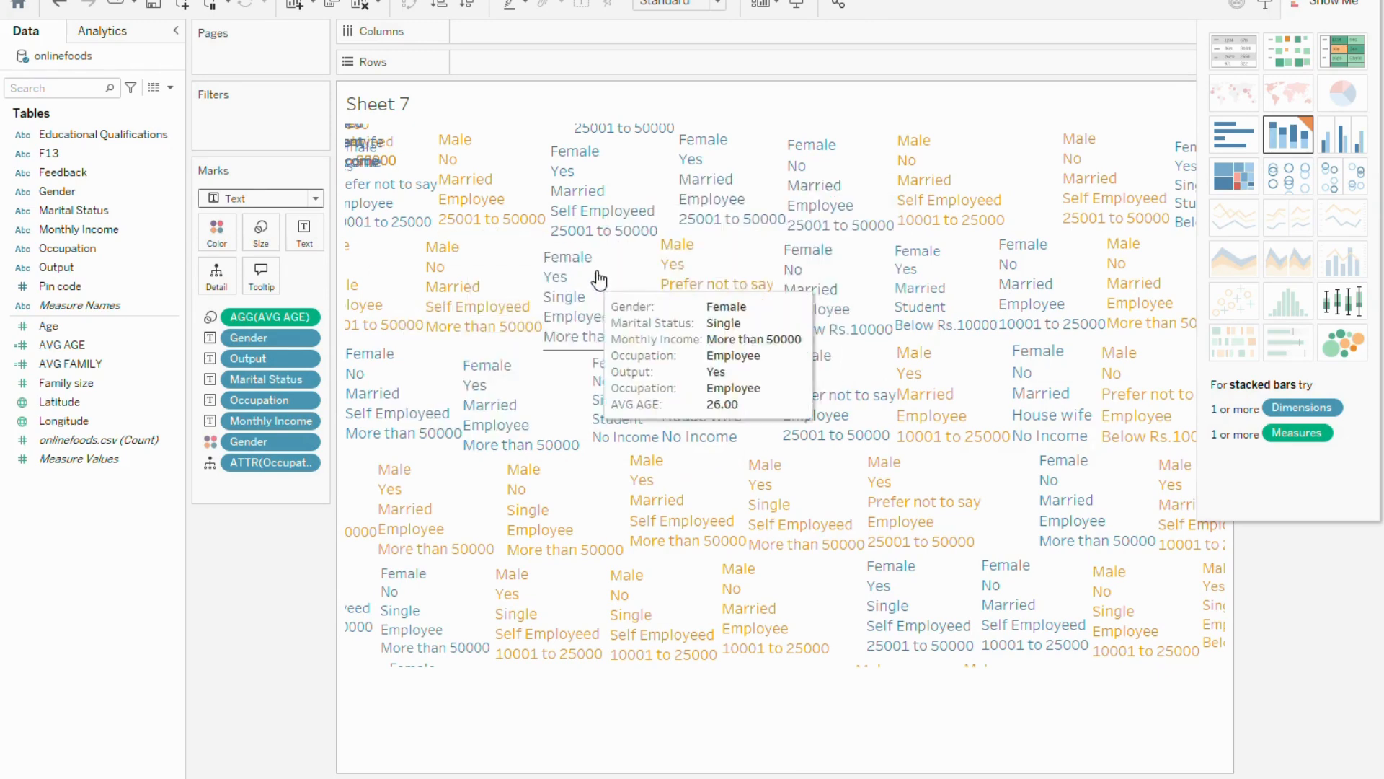
# Try the Pie mark type and examine the tooltip details of the male and female student slices
pyautogui.click(316, 198)
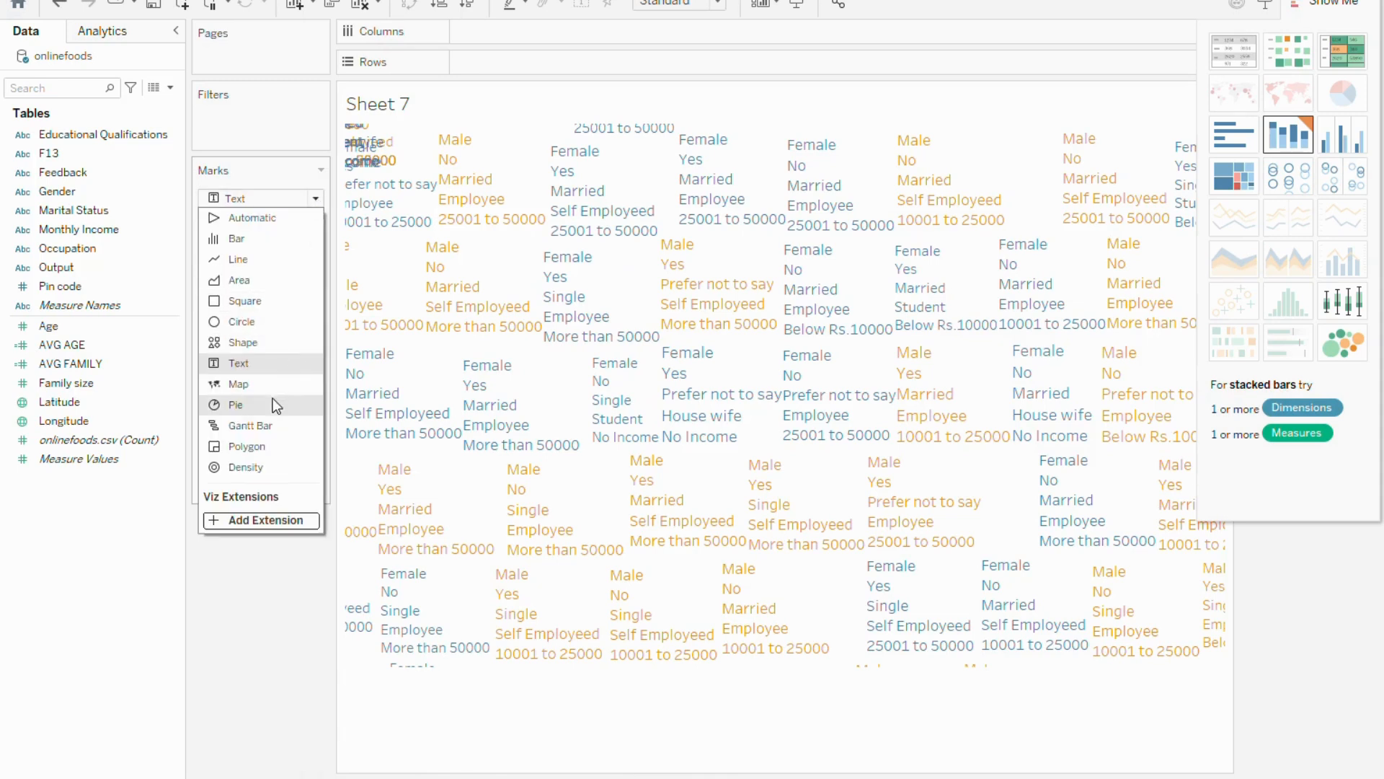
pyautogui.click(268, 402)
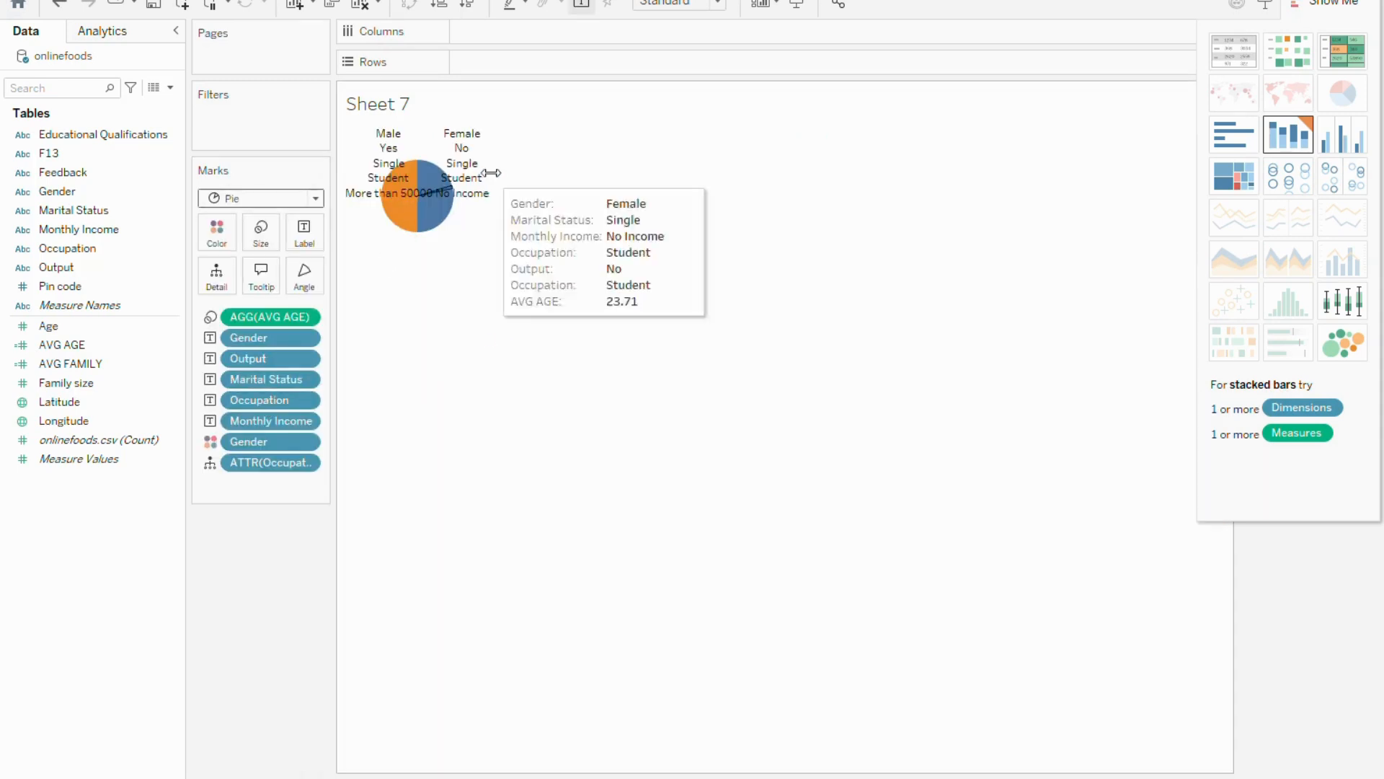
pyautogui.moveTo(420, 184)
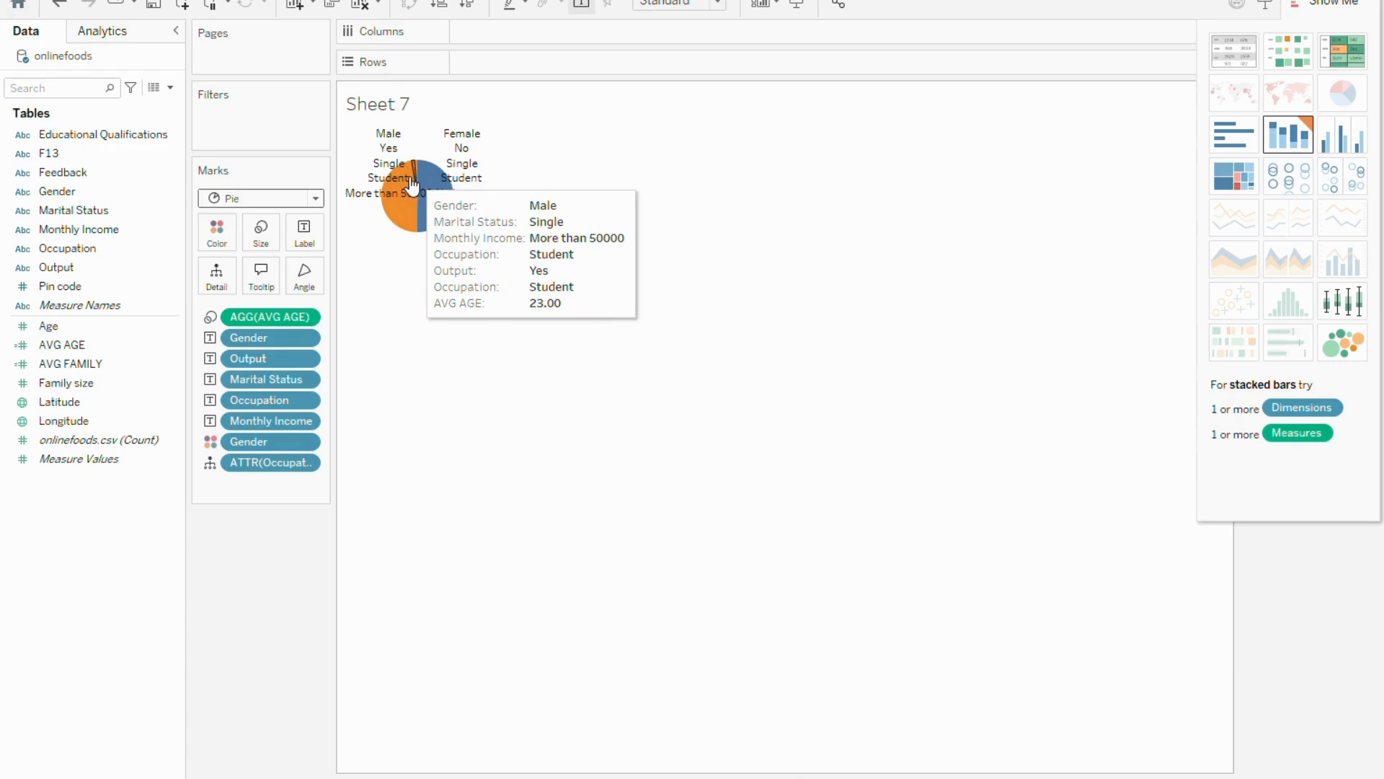
pyautogui.moveTo(465, 159)
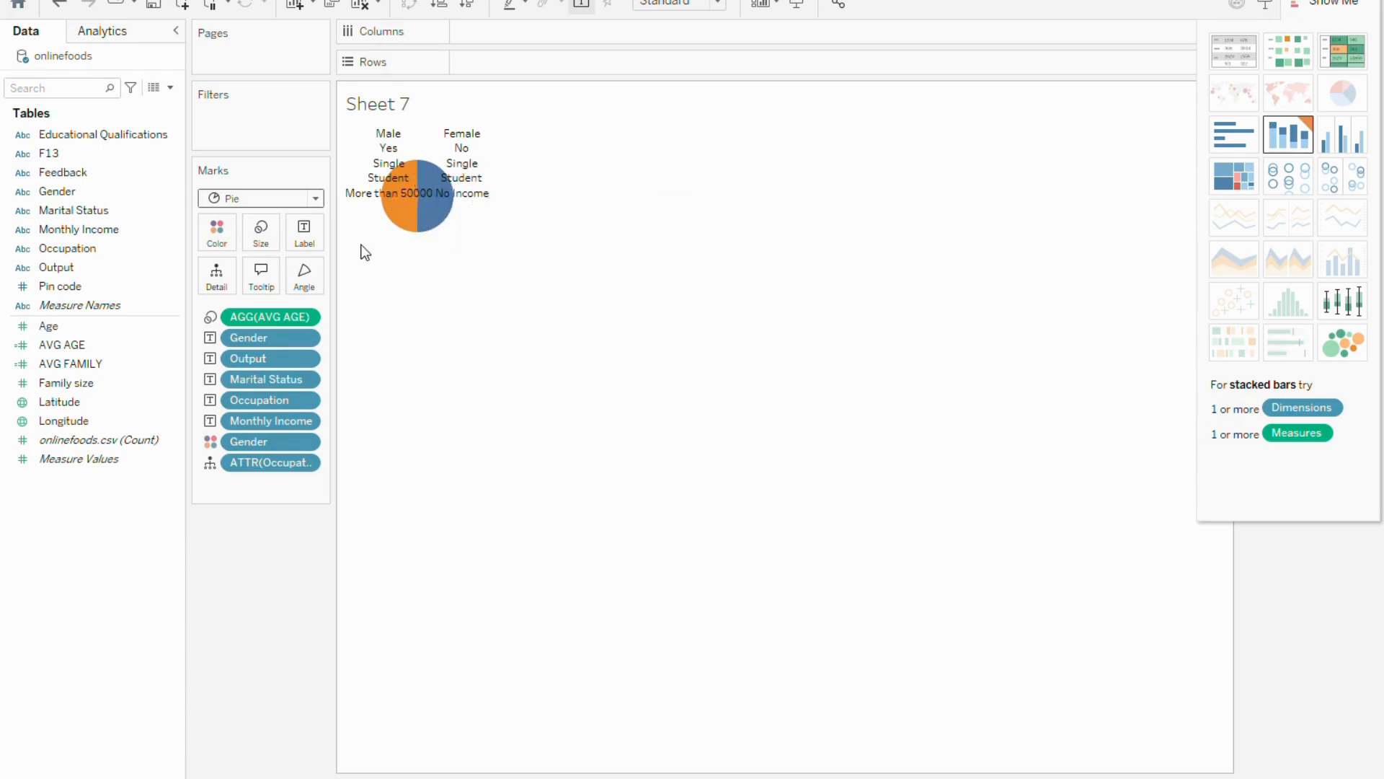
pyautogui.click(317, 202)
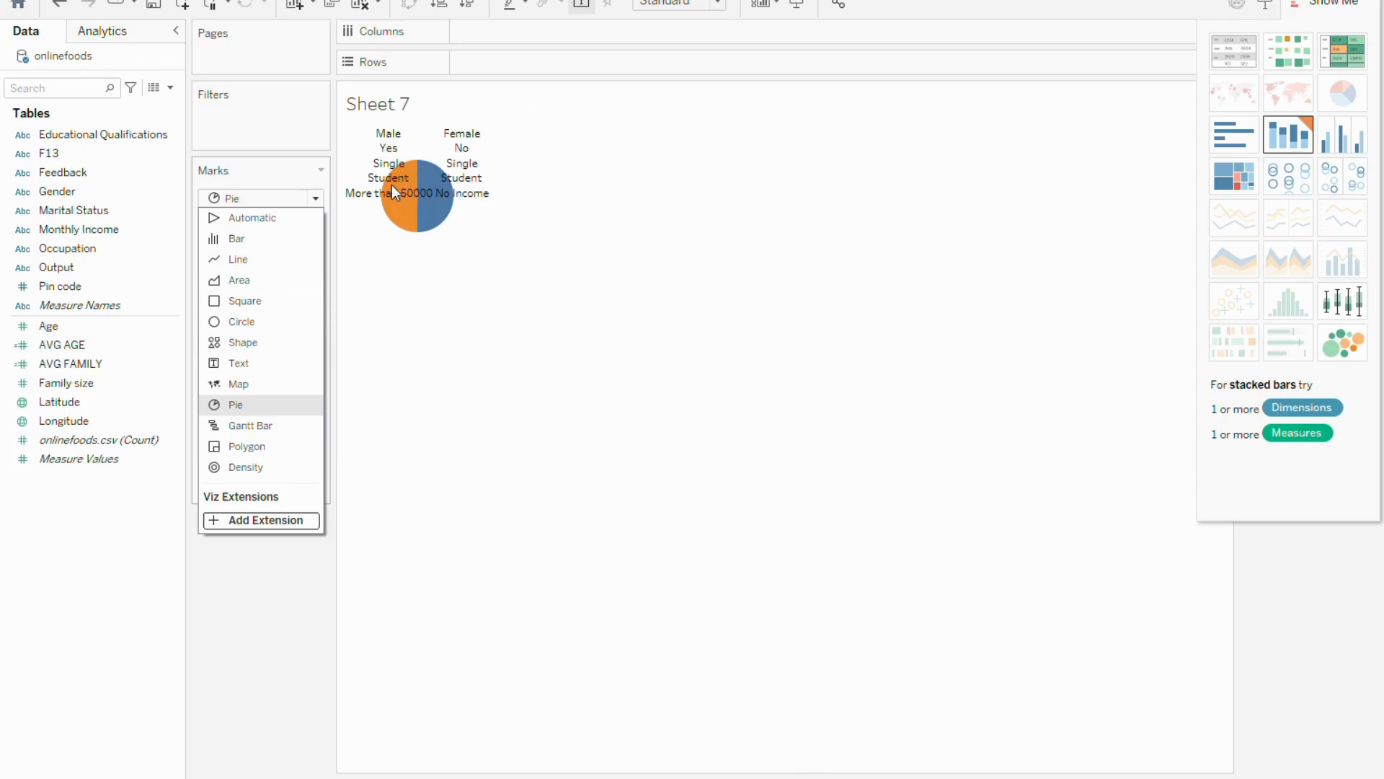
pyautogui.click(416, 184)
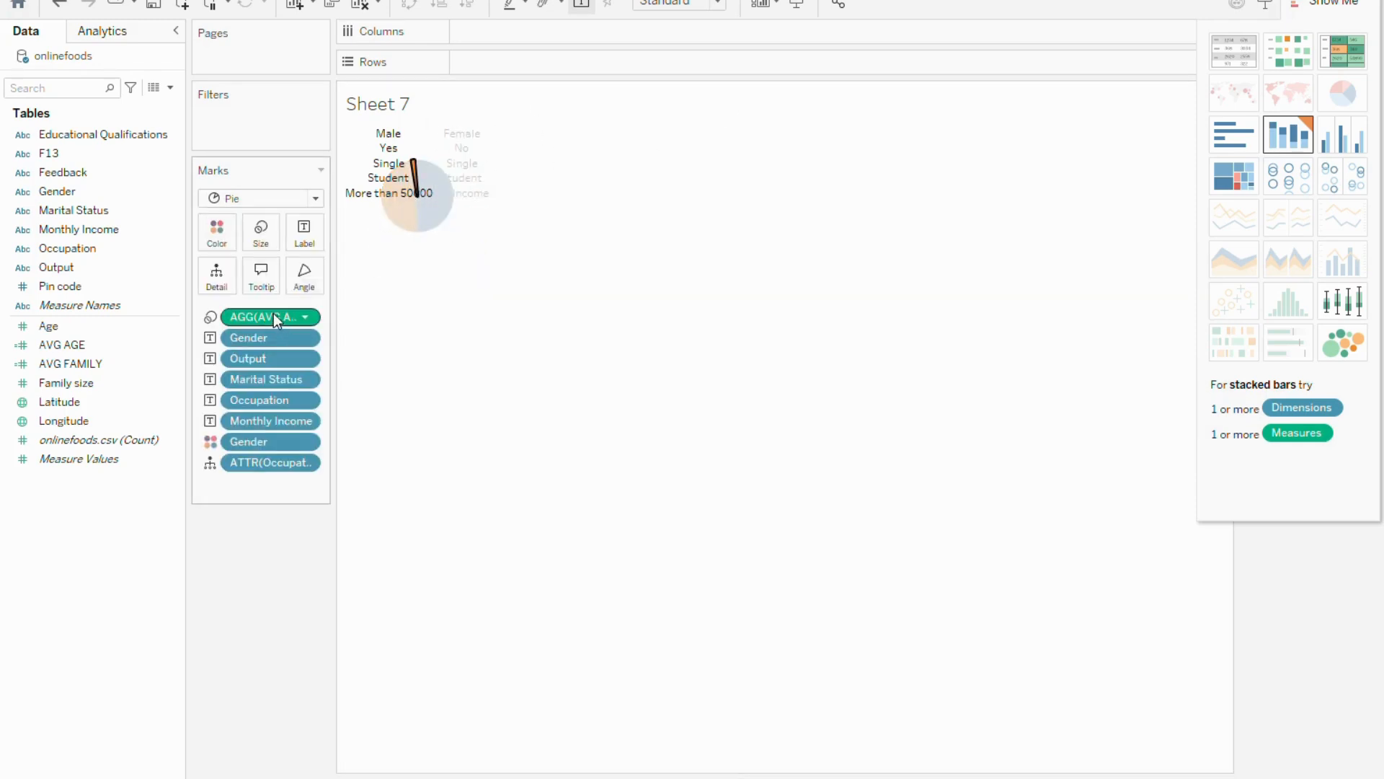
pyautogui.moveTo(274, 317)
pyautogui.mouseDown()
pyautogui.moveTo(130, 319)
pyautogui.moveTo(267, 328)
pyautogui.moveTo(277, 305)
pyautogui.mouseUp()
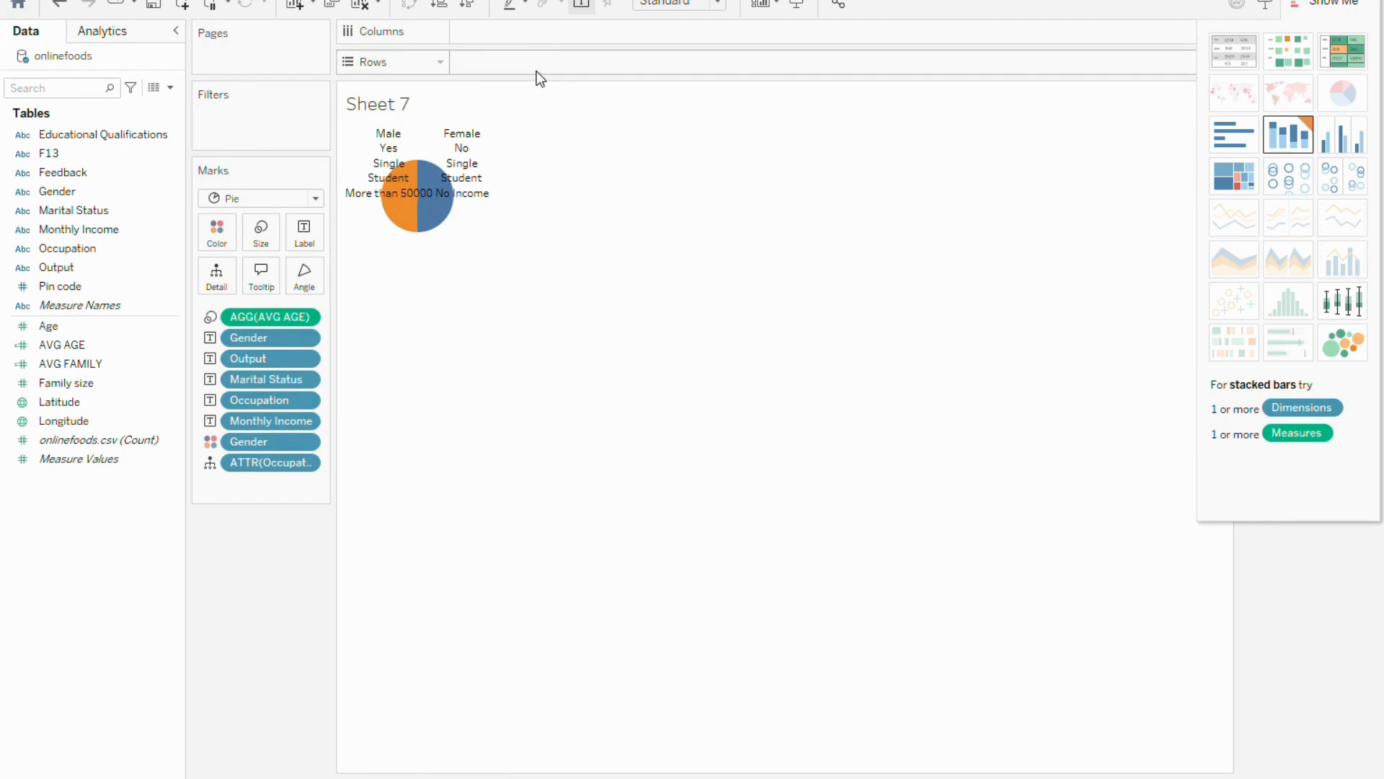
# Split the pie view by placing Gender on Rows and Occupation on Columns
pyautogui.moveTo(81, 191); pyautogui.dragTo(525, 62)
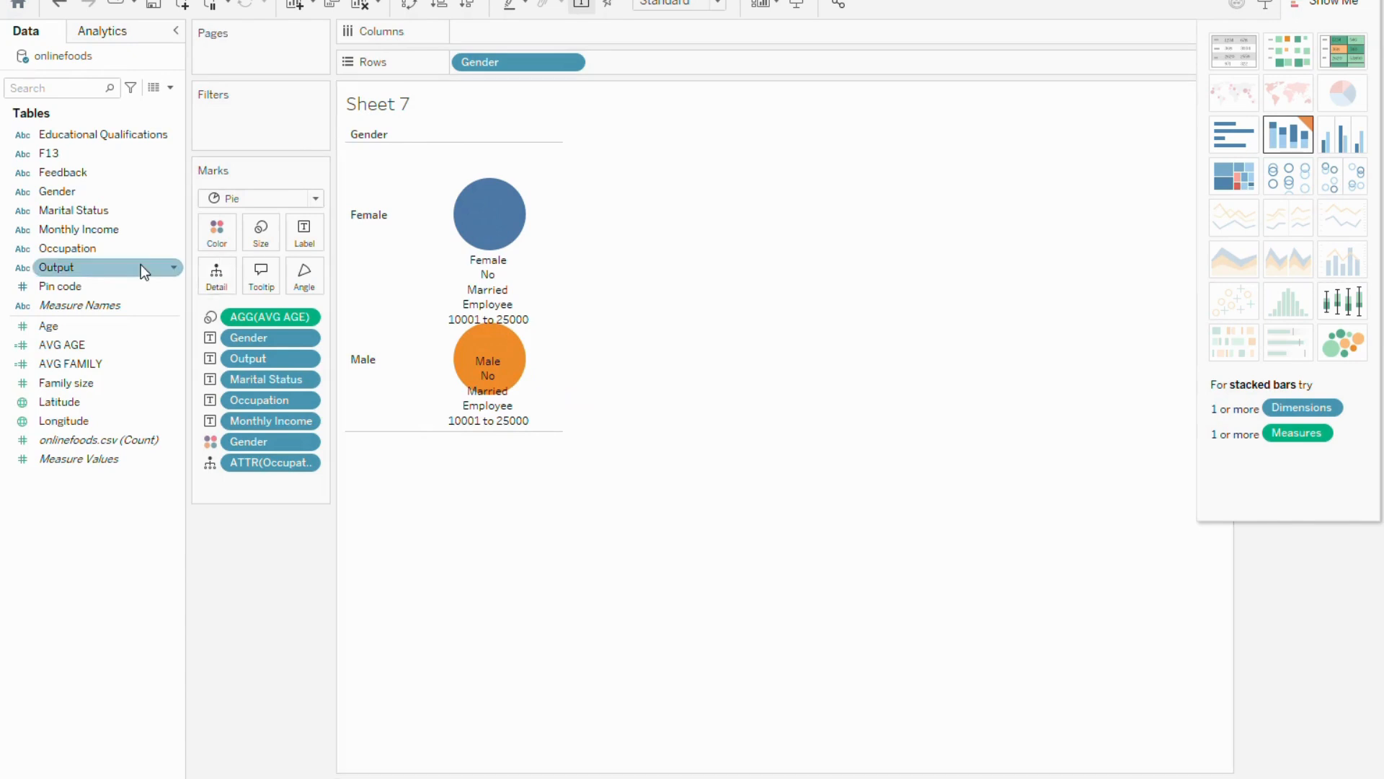
pyautogui.moveTo(98, 248); pyautogui.dragTo(570, 38)
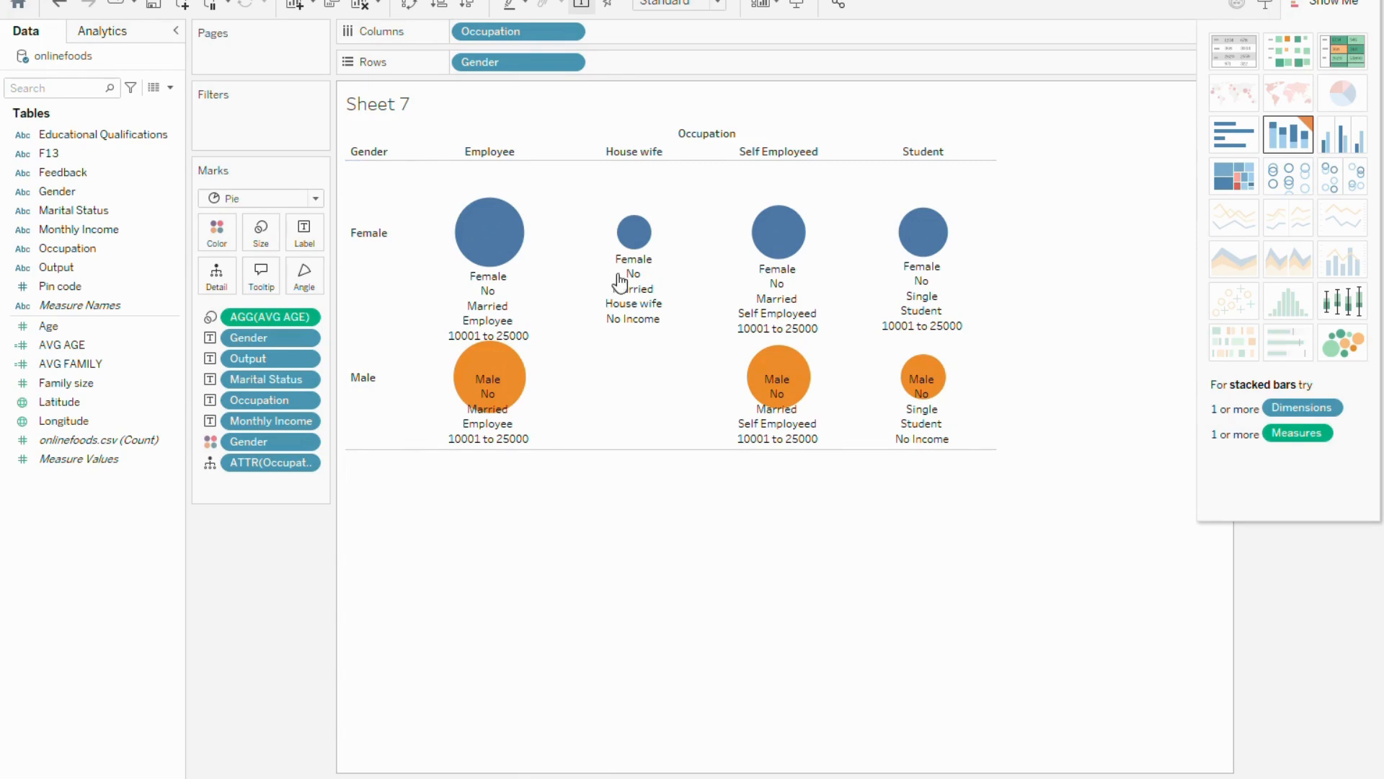
# Try the view as a heat map and a highlight table, and convert it back to packed bubbles
pyautogui.click(1295, 56)
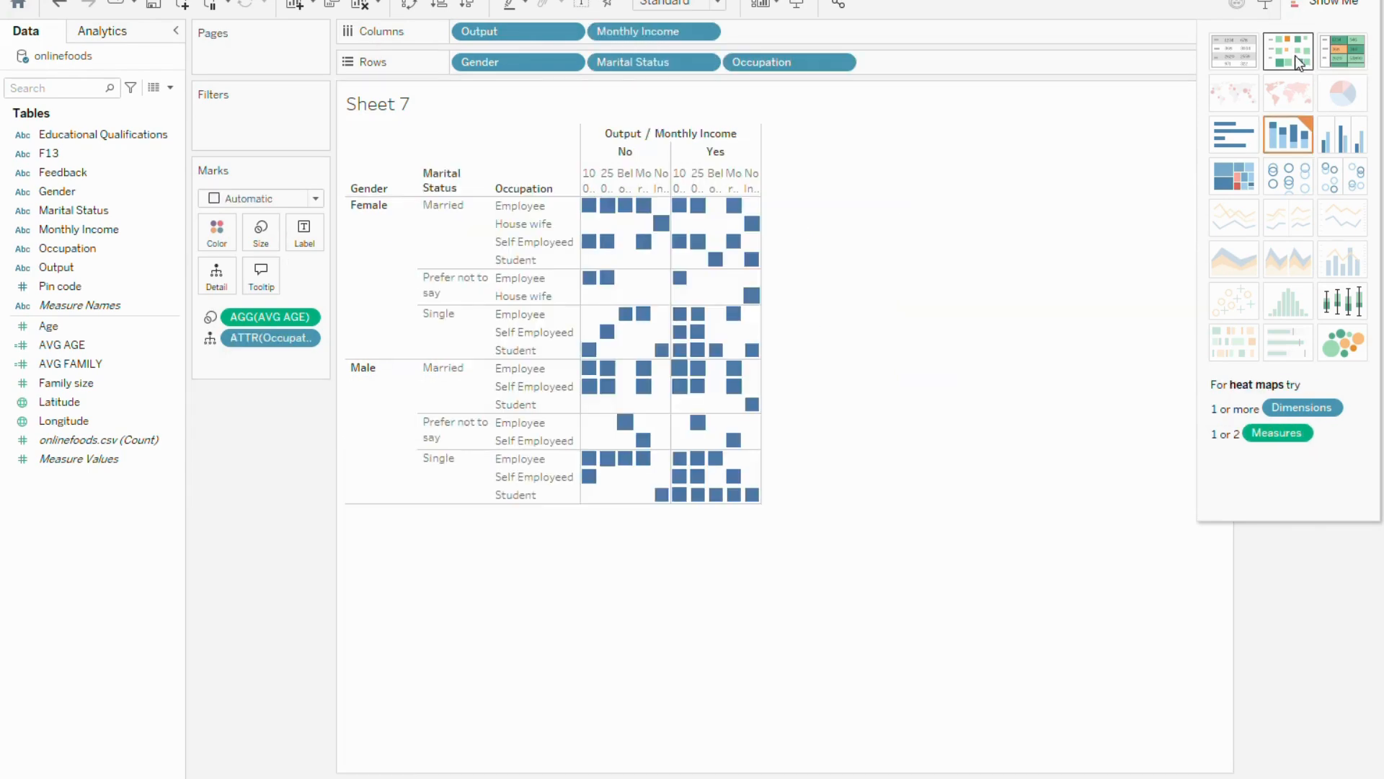
pyautogui.click(1356, 63)
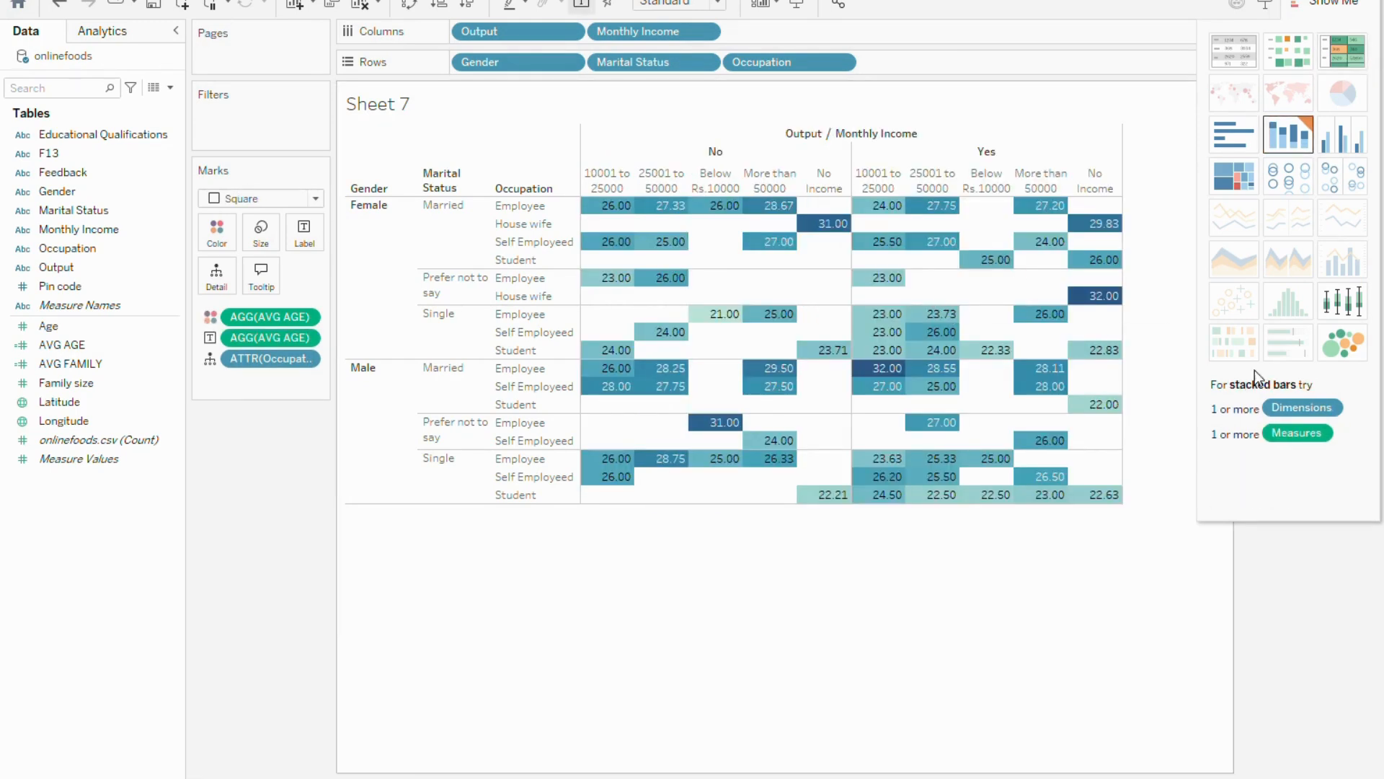
pyautogui.click(1360, 354)
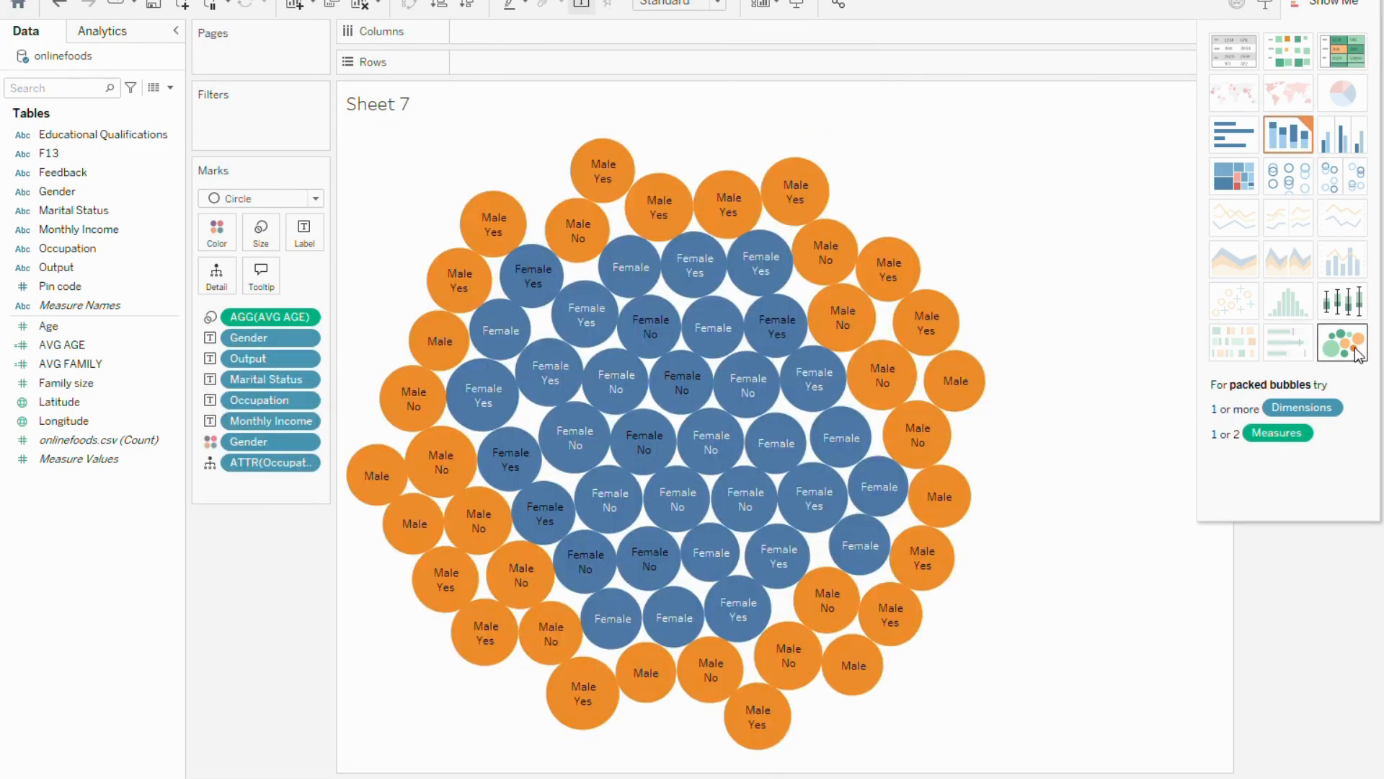
pyautogui.moveTo(670, 409)
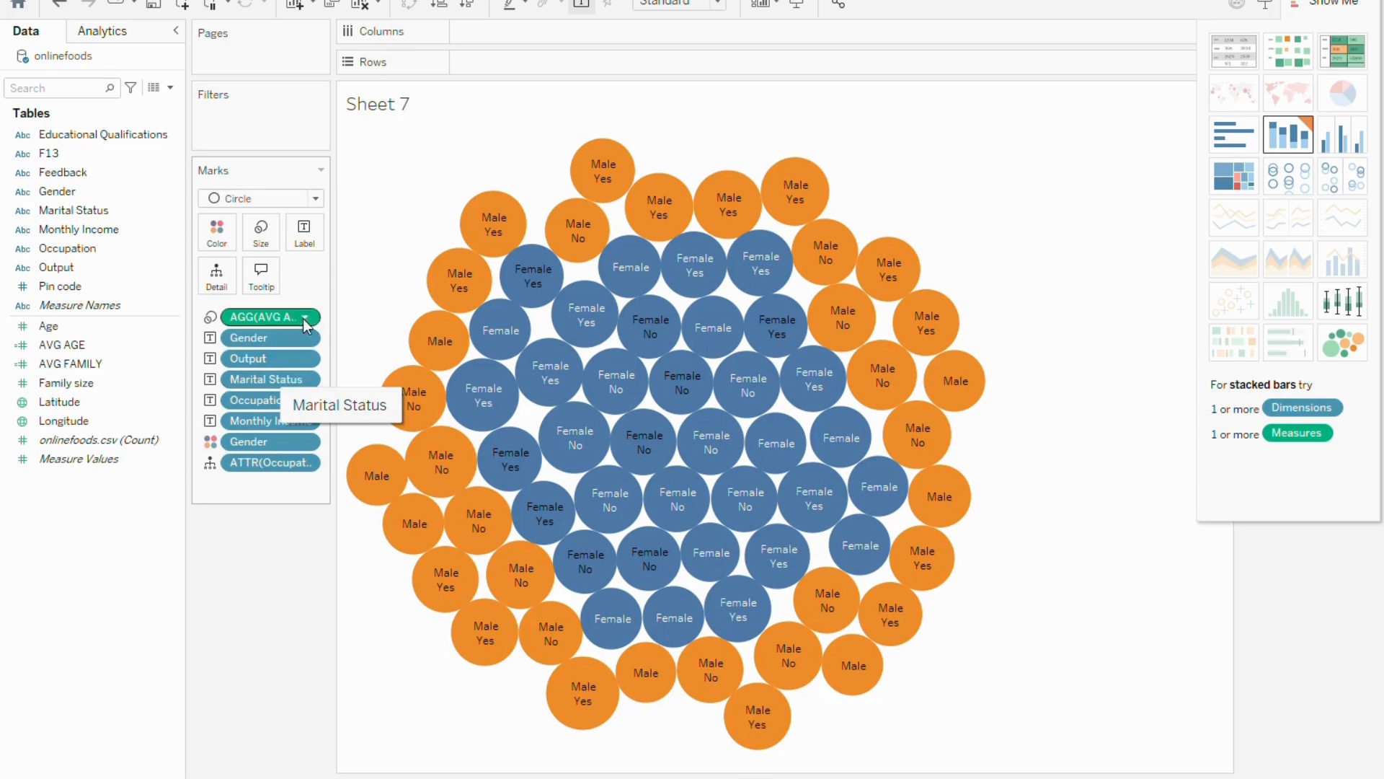
pyautogui.click(315, 200)
pyautogui.click(316, 203)
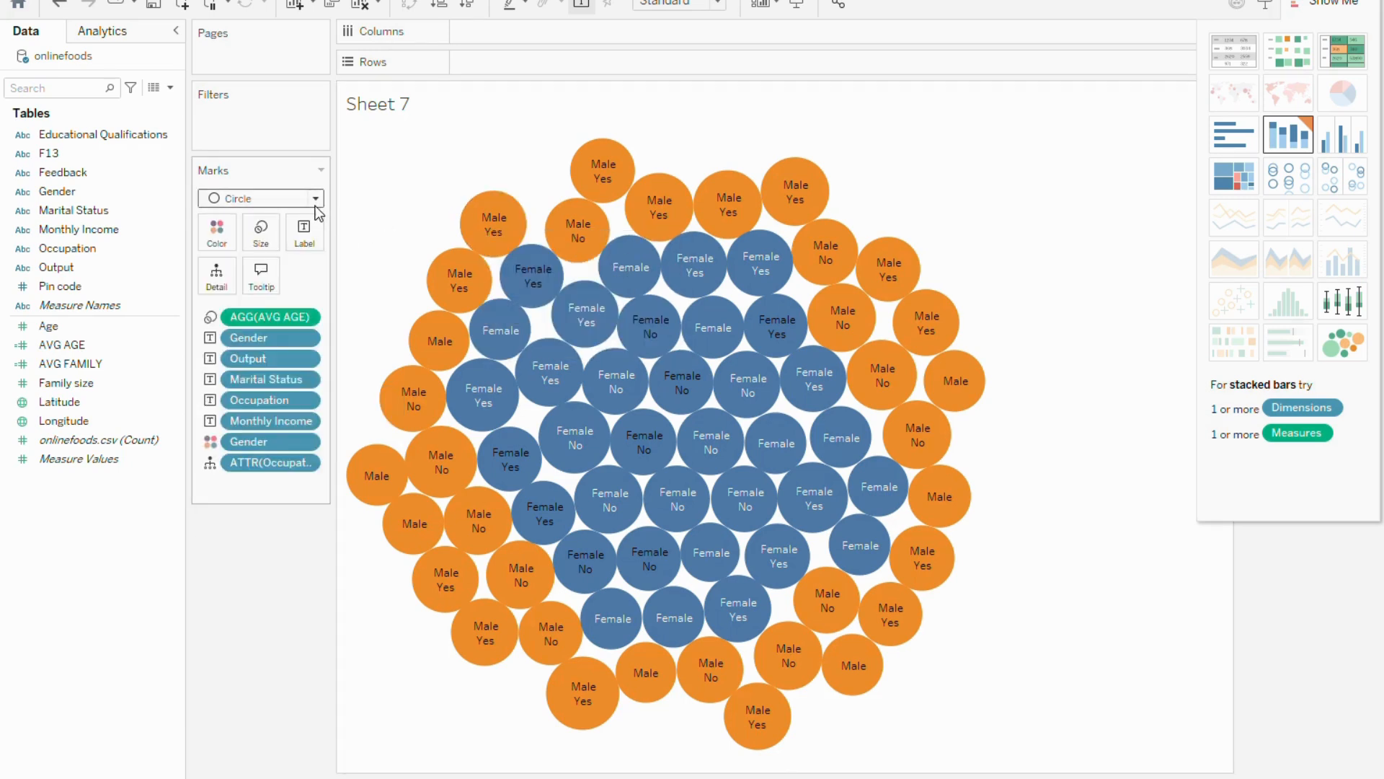
# Show an interactive Gender filter for the packed bubbles and hide the chart type suggestions
pyautogui.rightClick(264, 347)
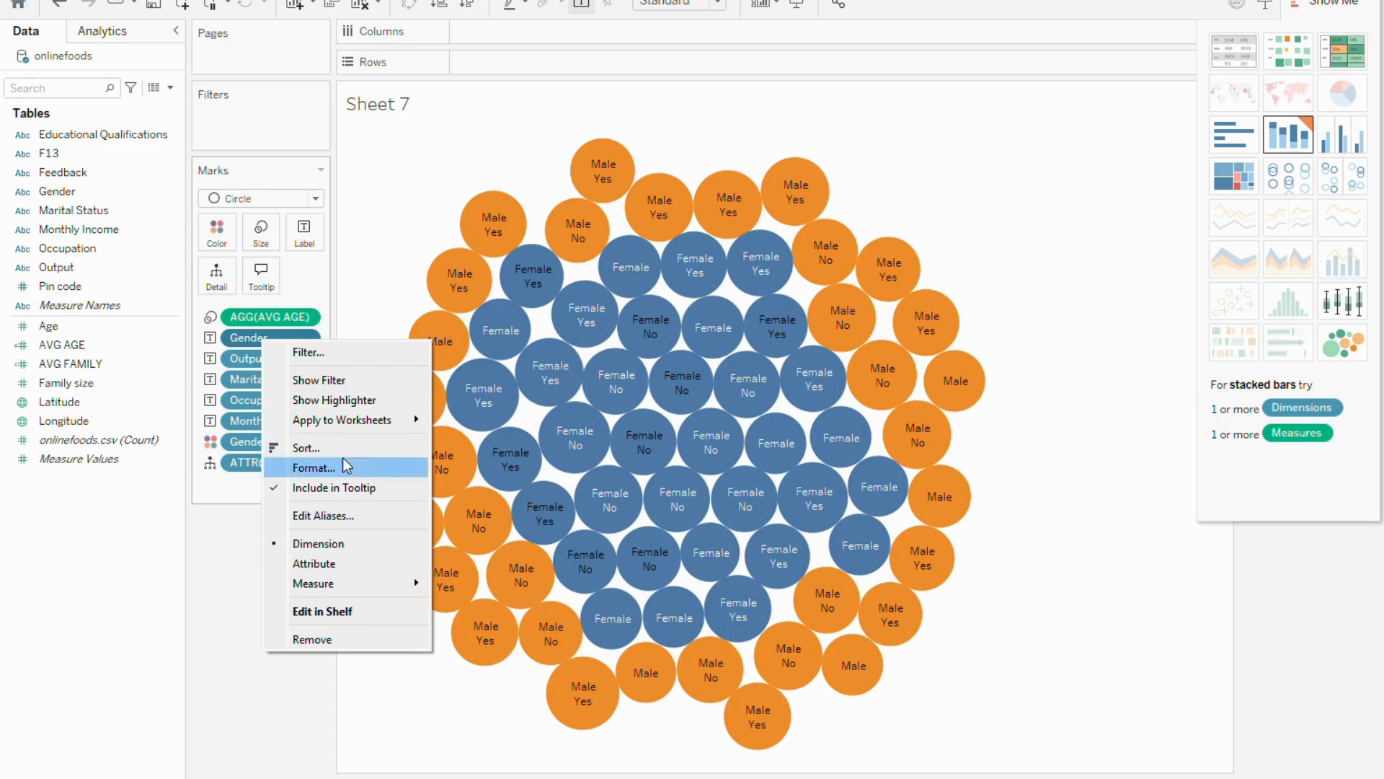
pyautogui.click(346, 393)
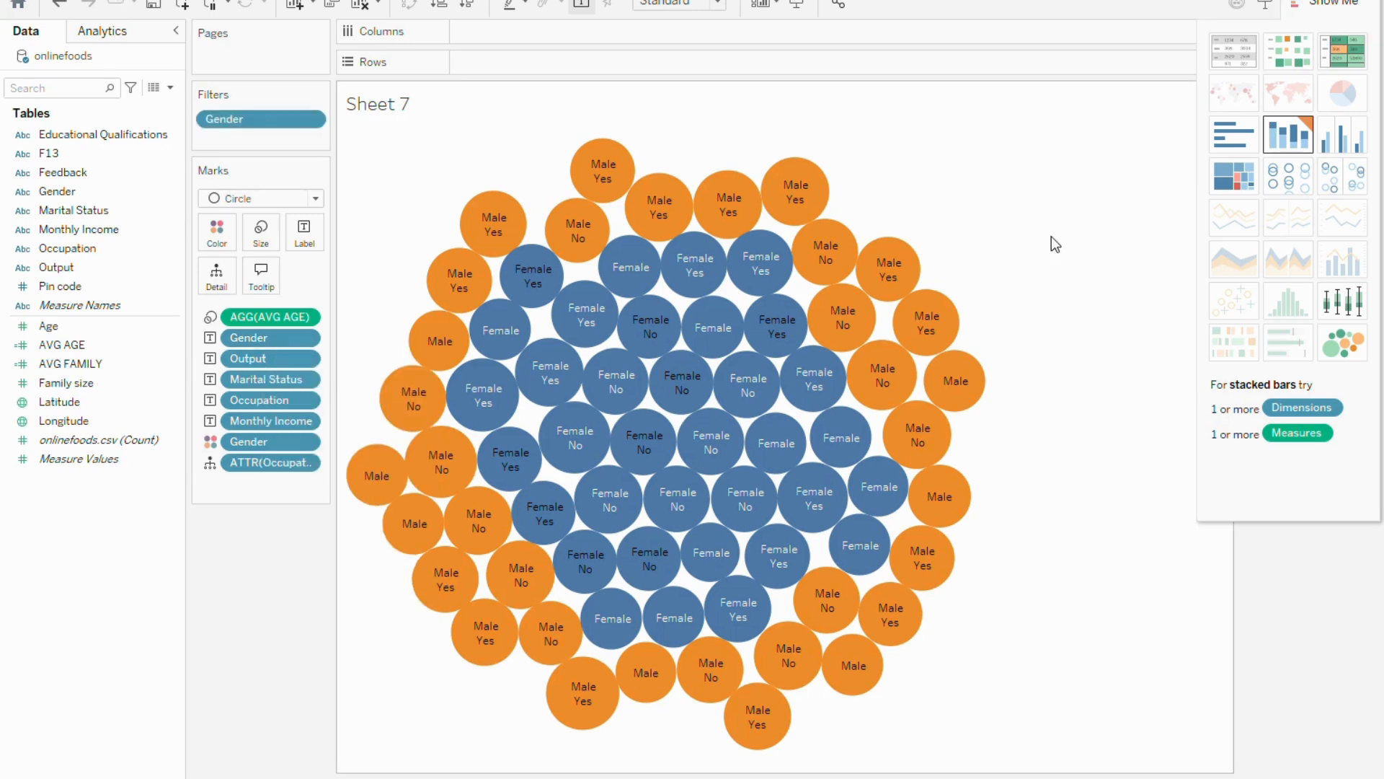
pyautogui.click(1325, 5)
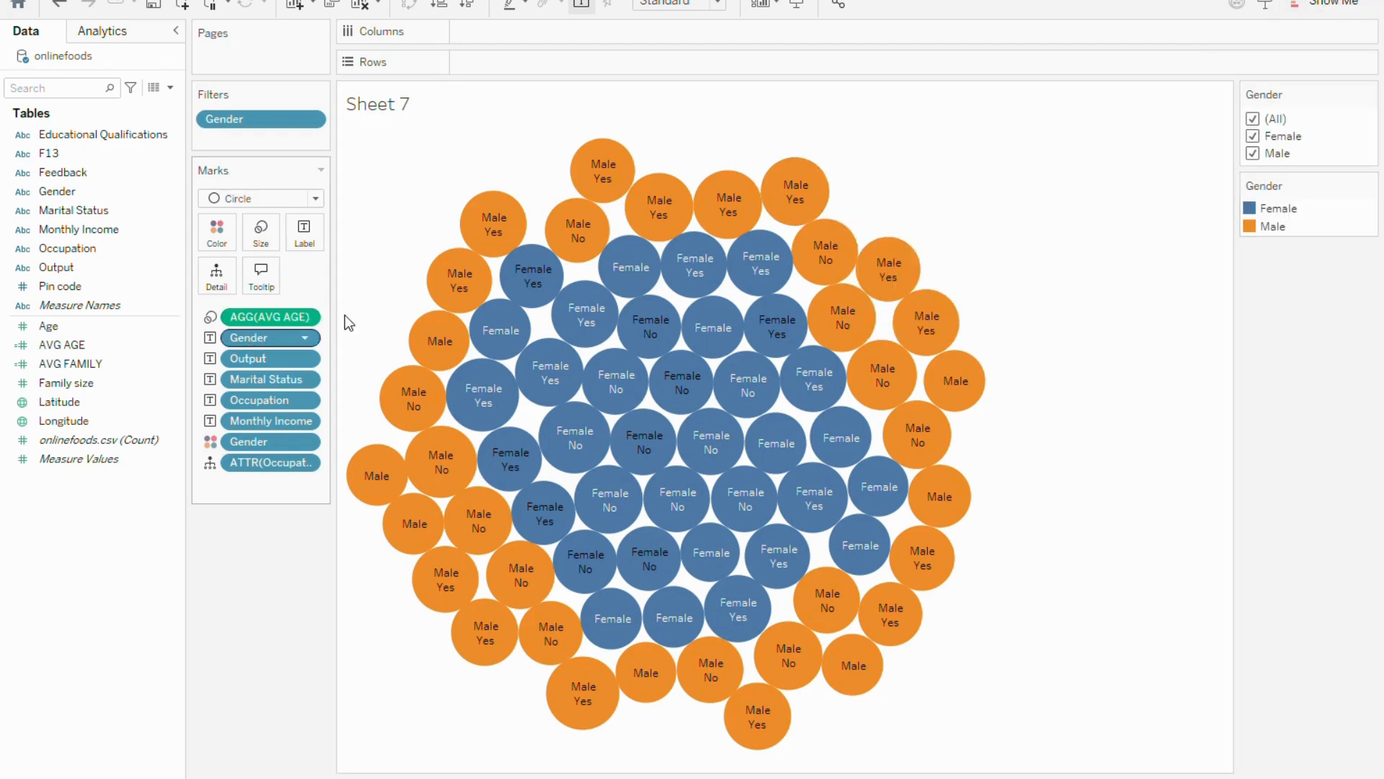
pyautogui.moveTo(920, 312)
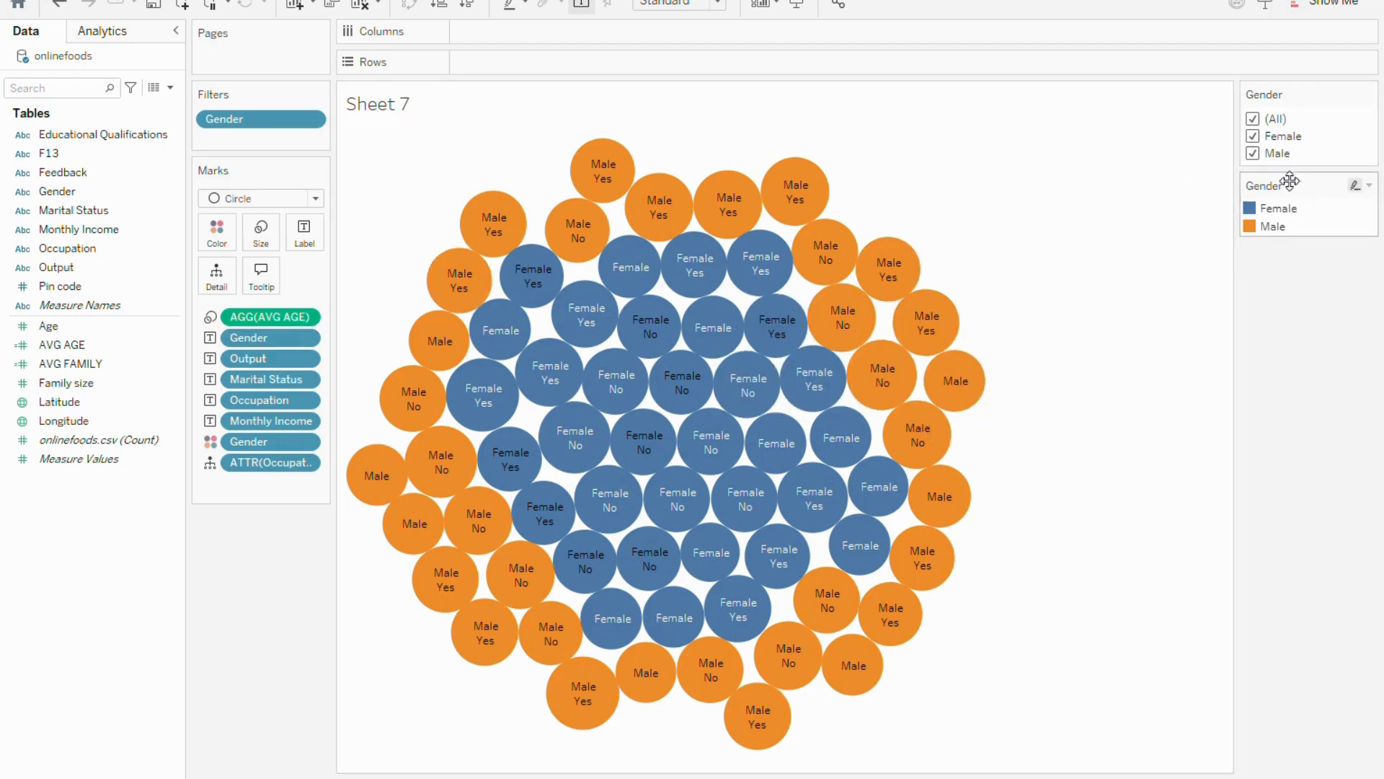
pyautogui.moveTo(647, 309)
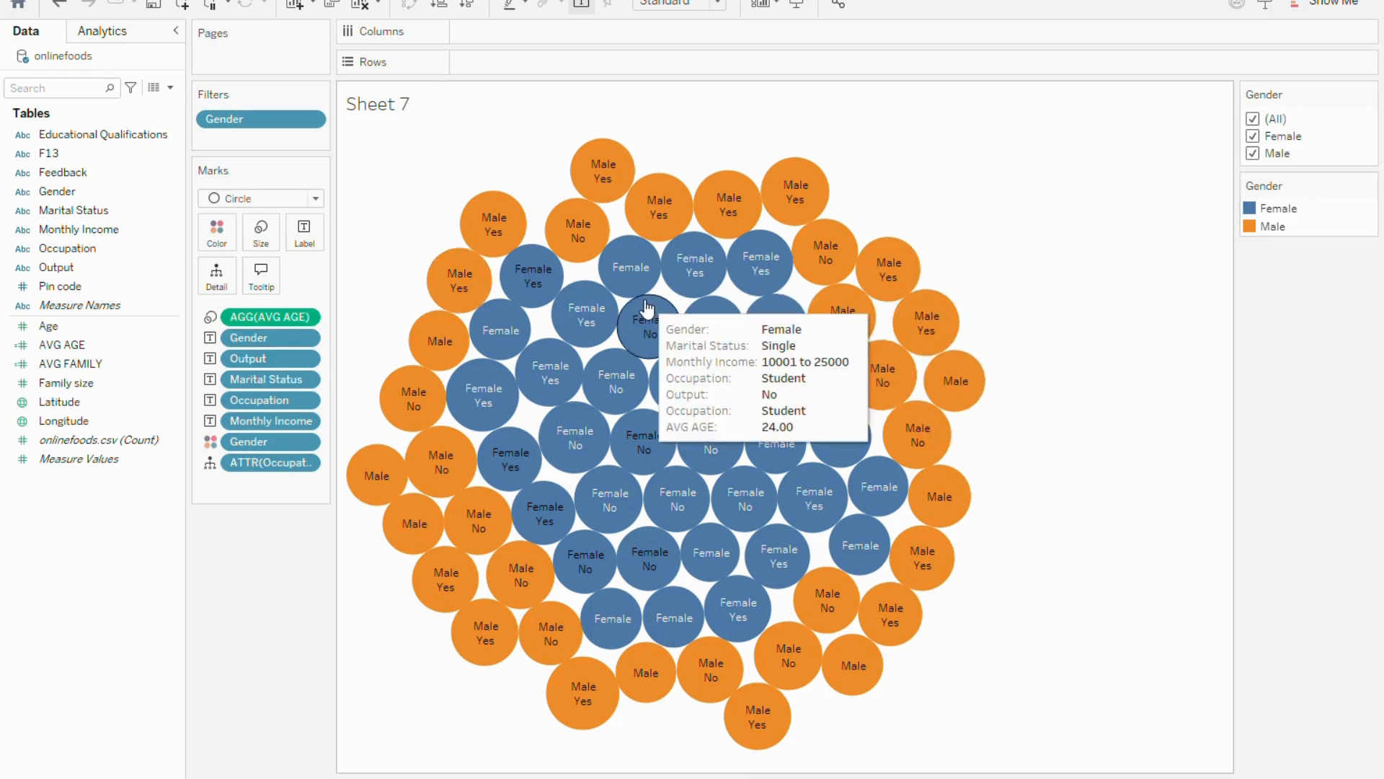
# Add an Occupation filter with all occupations selected and show it beside the chart
pyautogui.rightClick(258, 410)
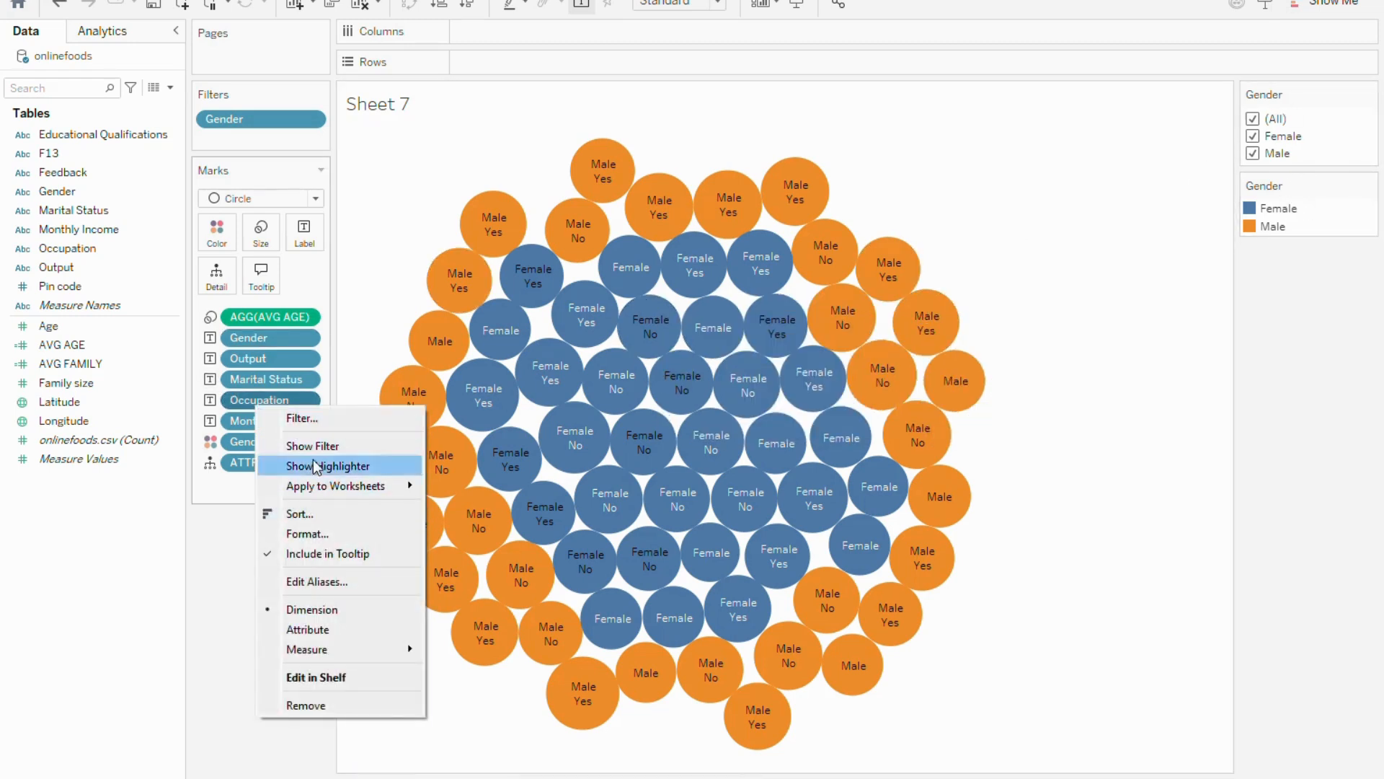
pyautogui.click(315, 418)
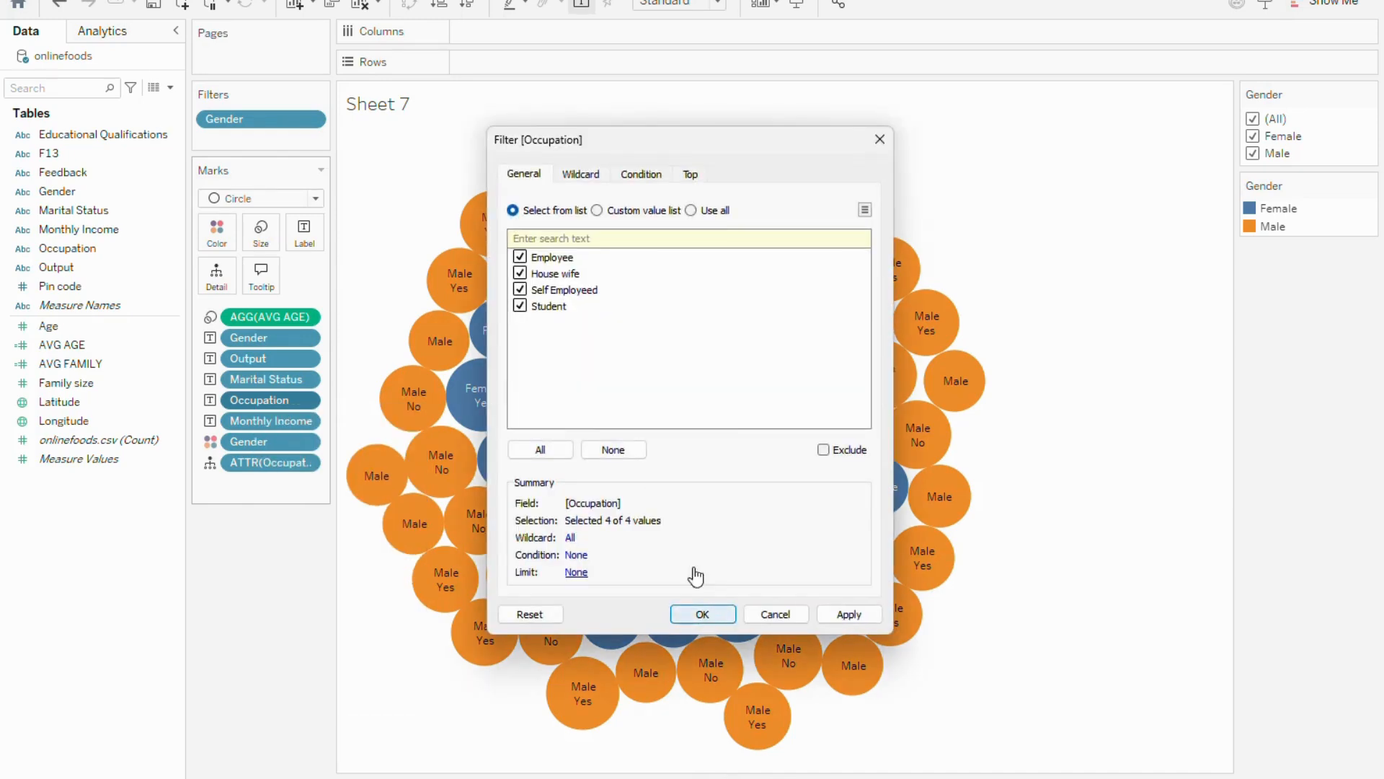
pyautogui.click(687, 614)
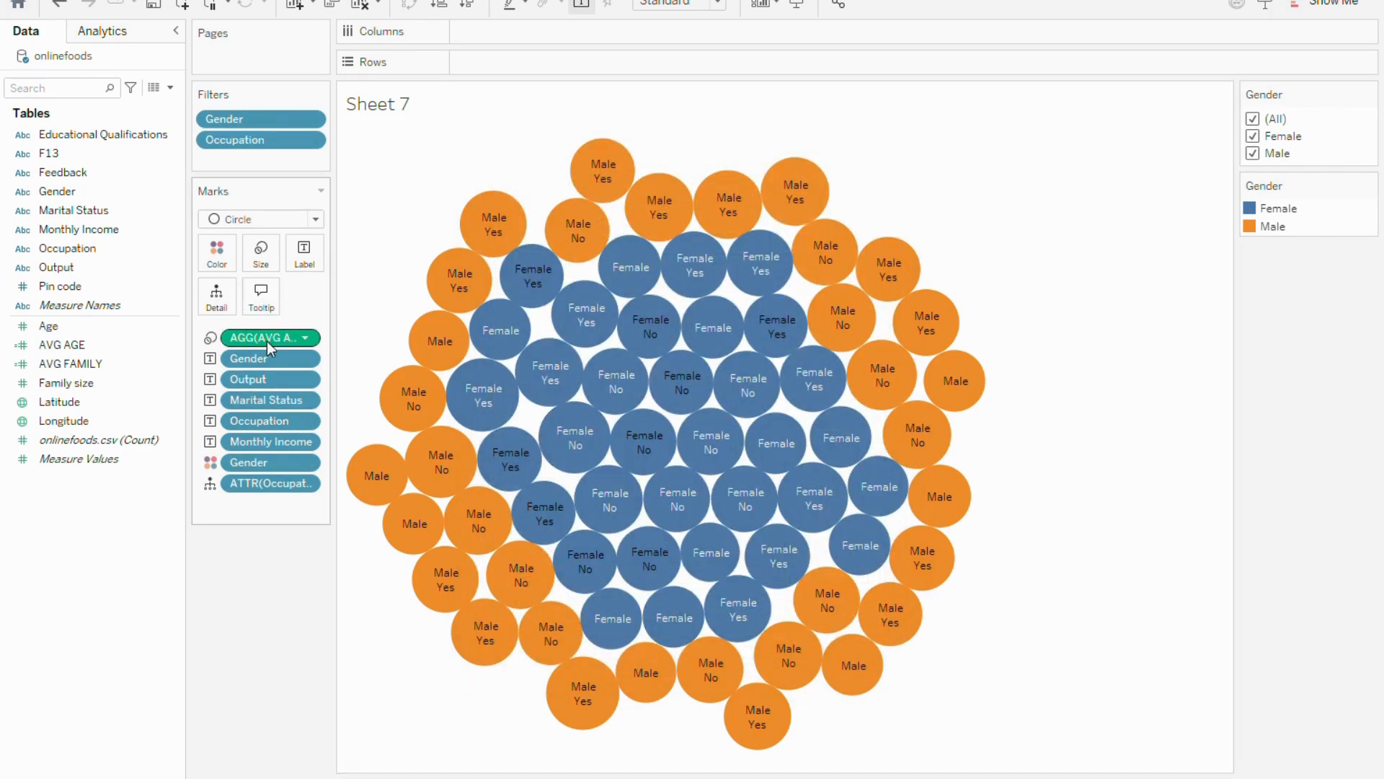
pyautogui.rightClick(258, 145)
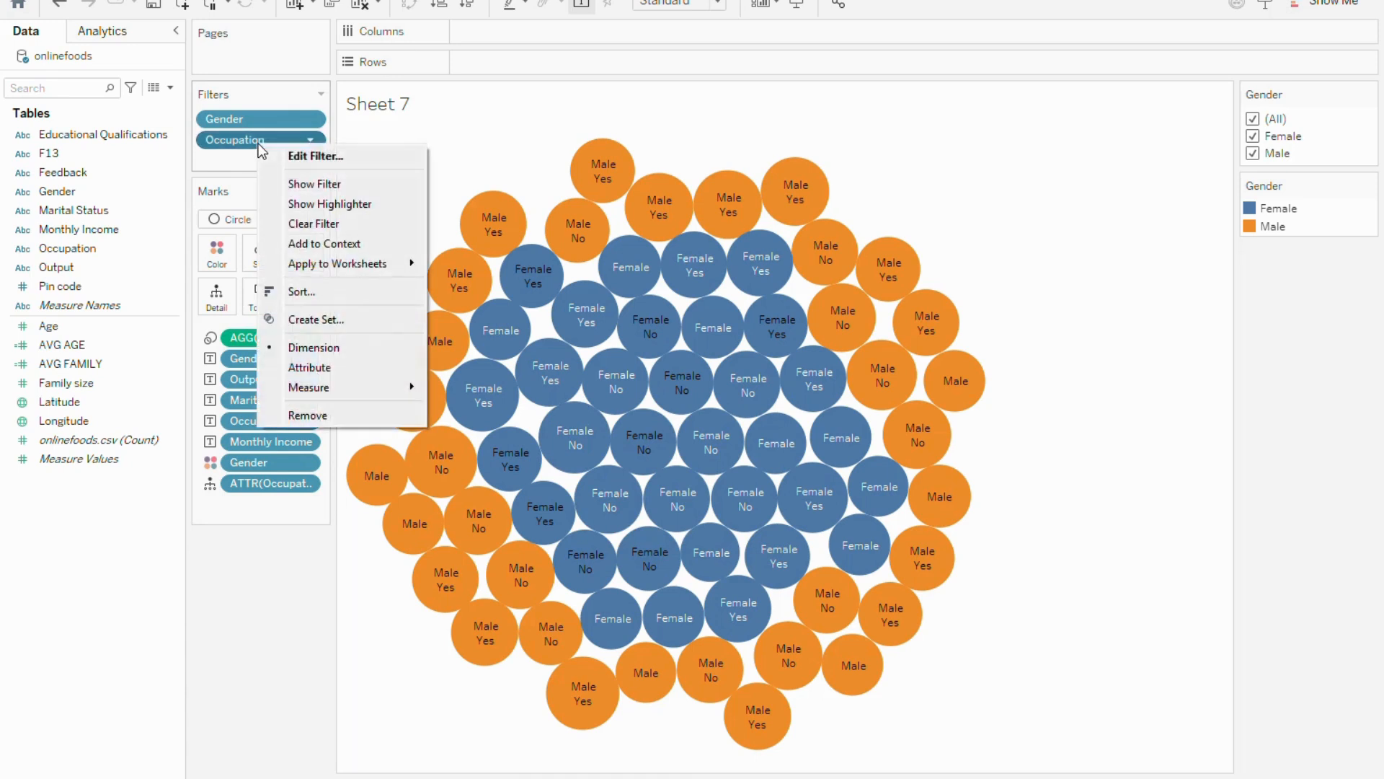
pyautogui.click(320, 186)
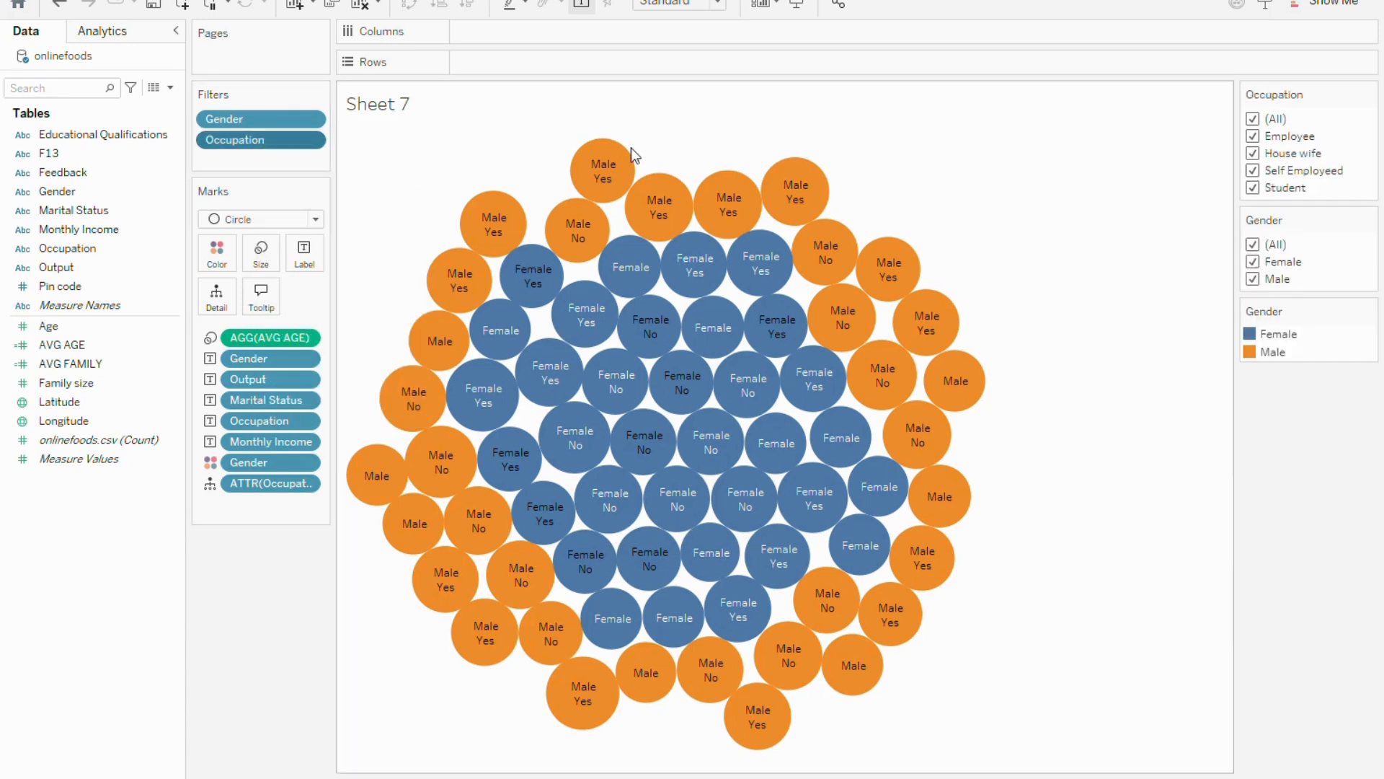
# Filter the packed bubbles to the Student occupation and the Female gender only
pyautogui.click(1253, 136)
pyautogui.click(1253, 153)
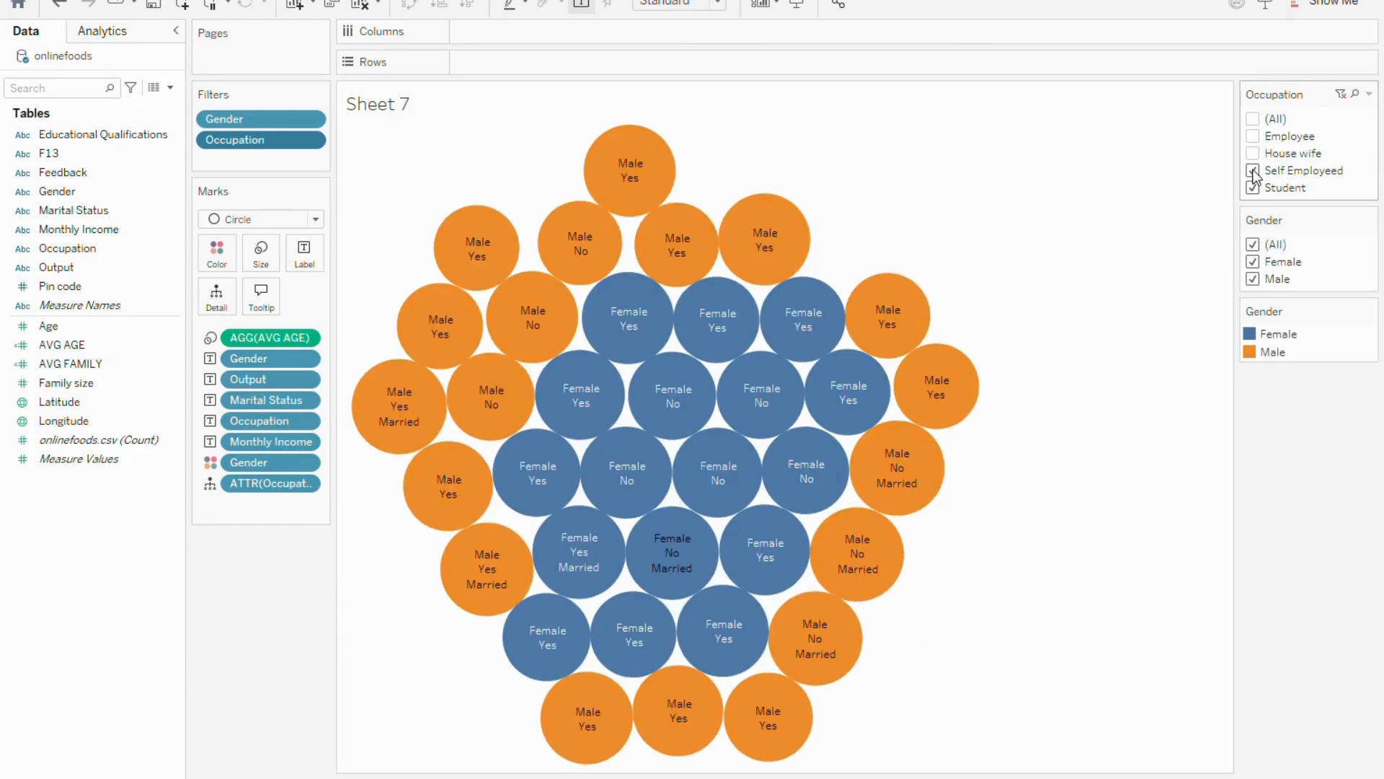
pyautogui.click(1254, 171)
pyautogui.click(1254, 189)
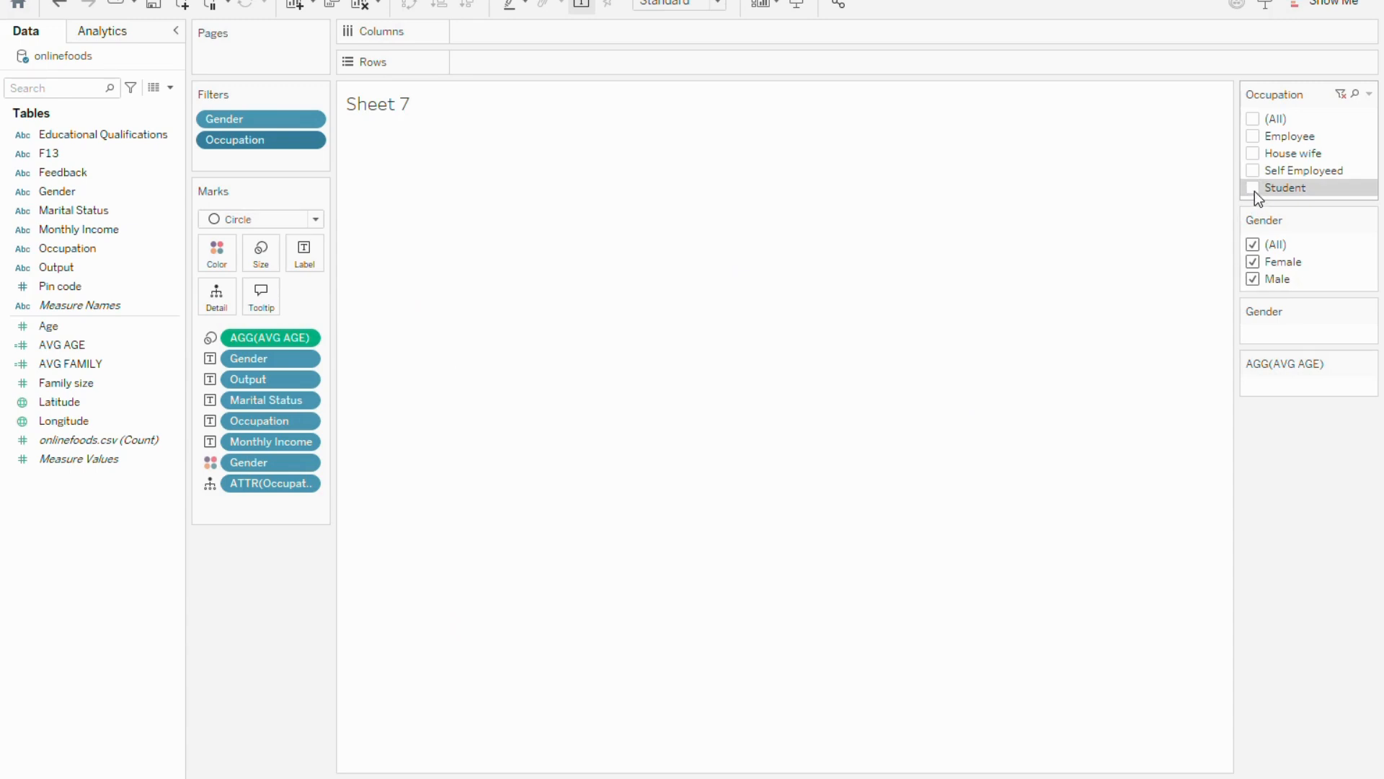
pyautogui.click(1254, 189)
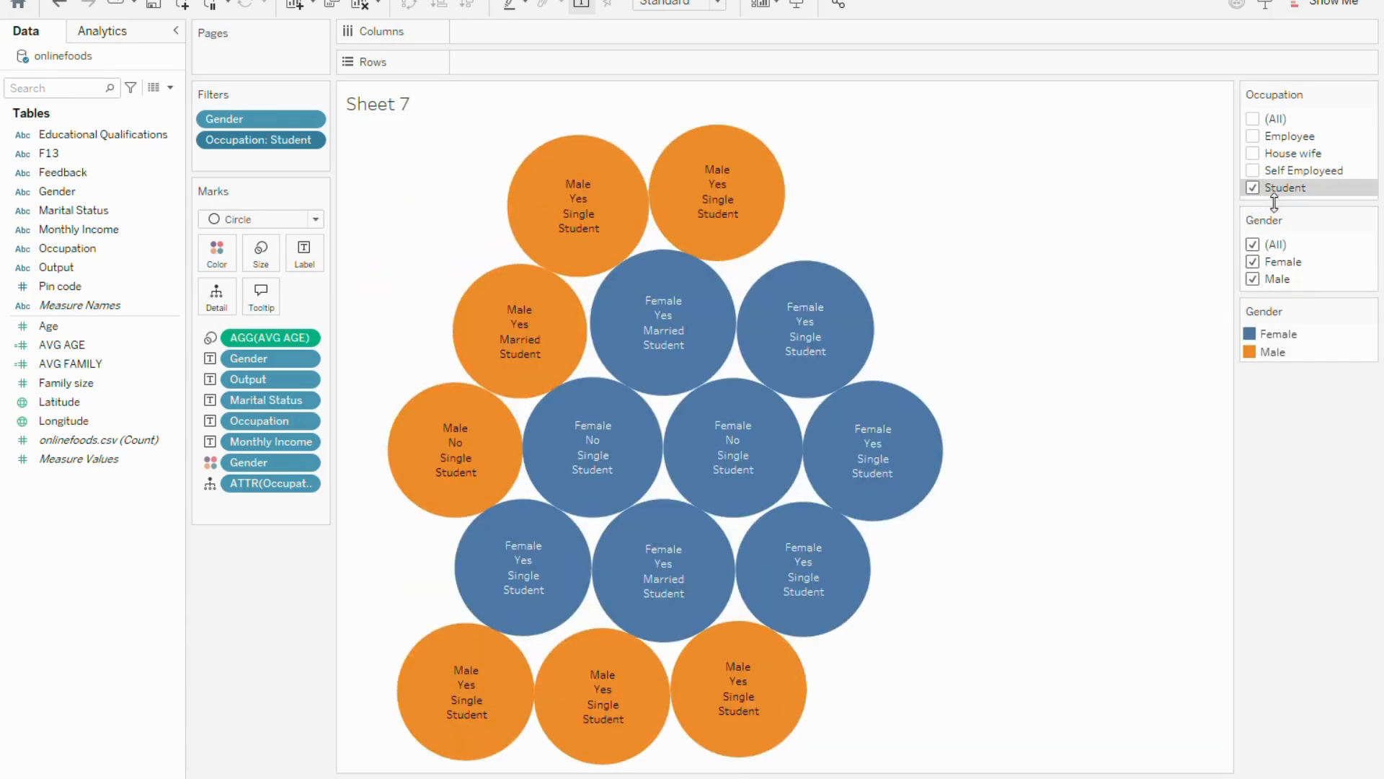
pyautogui.click(1254, 278)
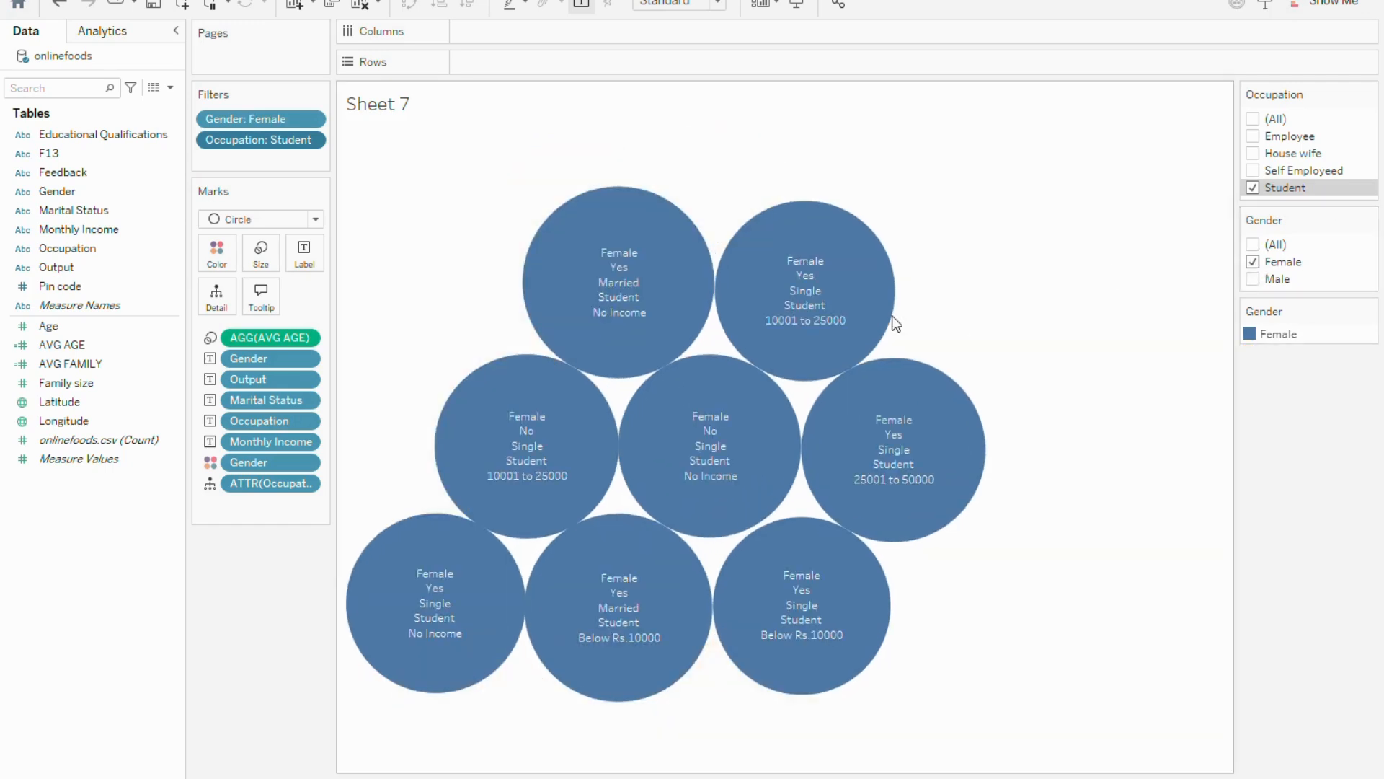
# Examine the tooltip details of the single and married female student bubbles
pyautogui.moveTo(878, 348)
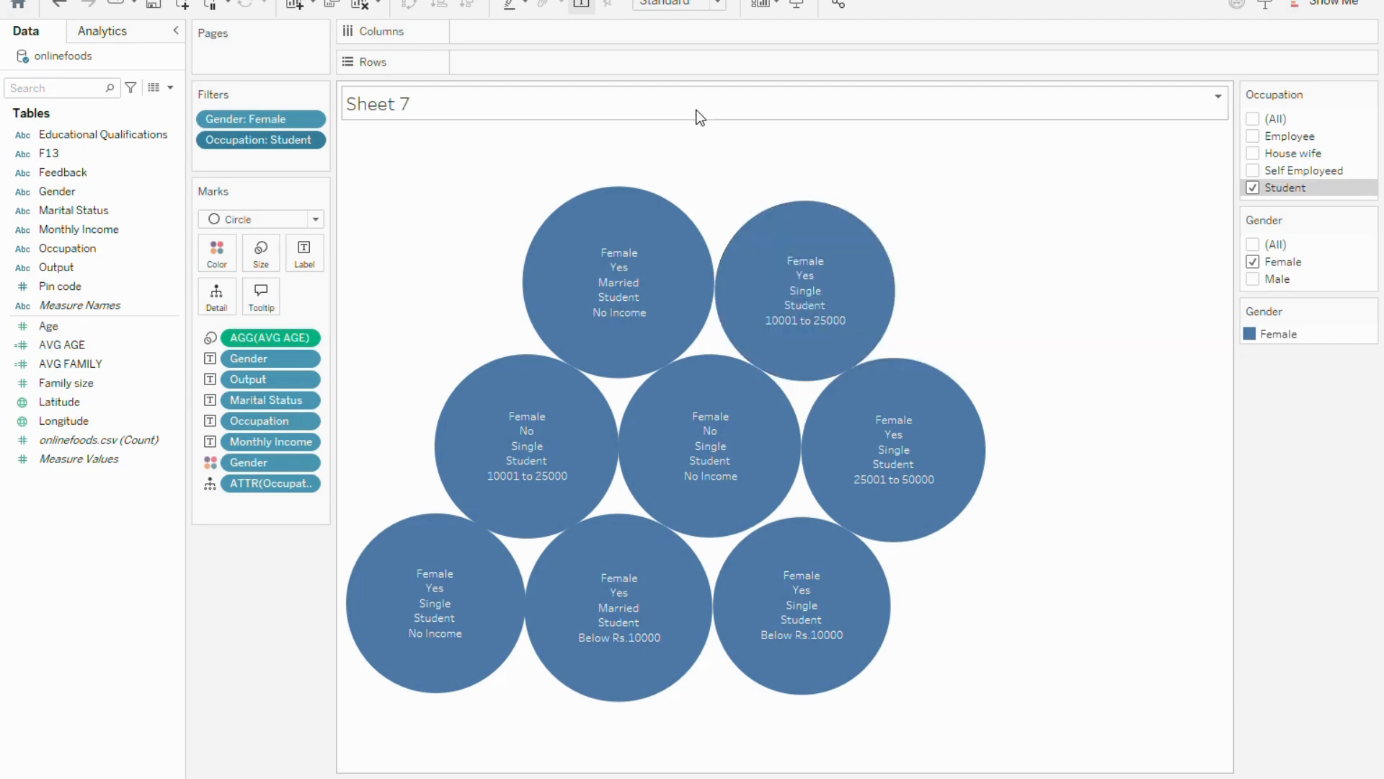
pyautogui.moveTo(709, 228)
pyautogui.moveTo(863, 226)
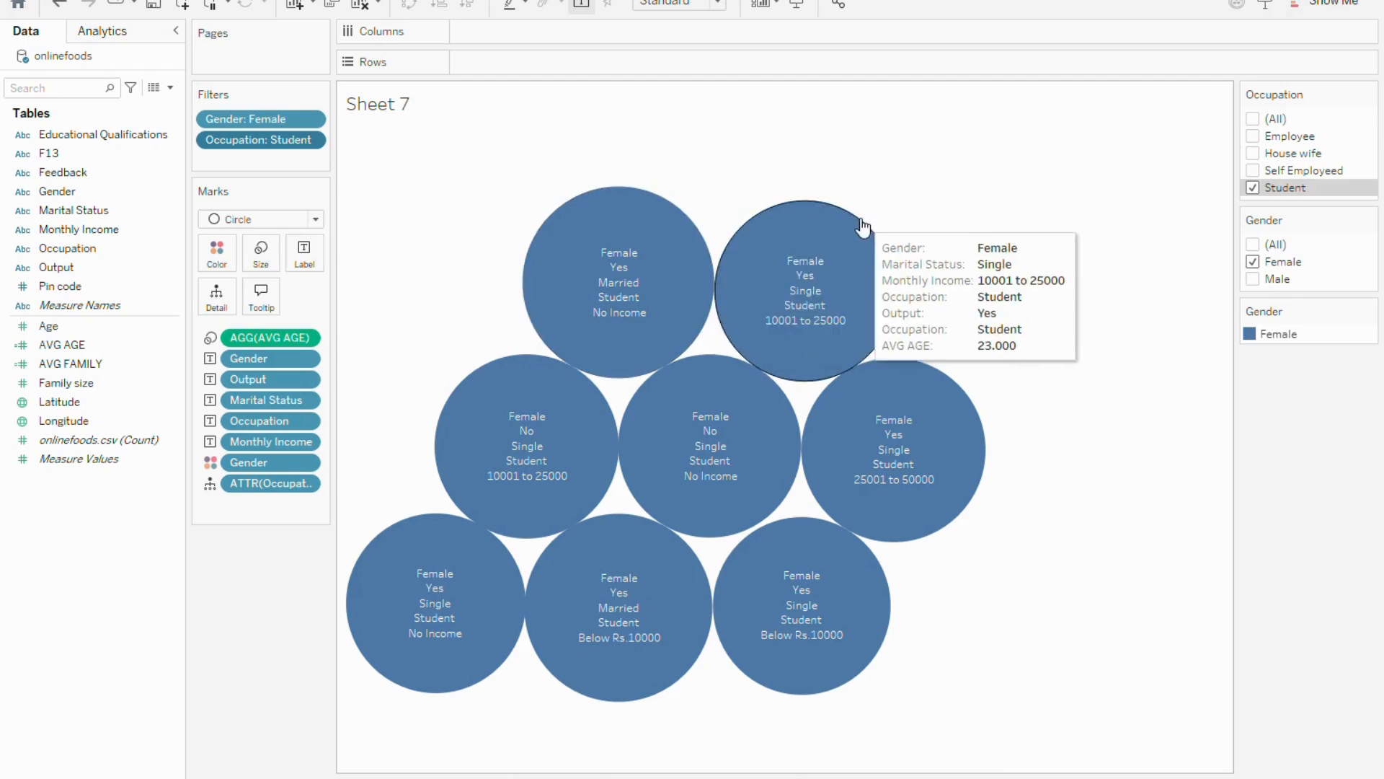
pyautogui.moveTo(634, 206)
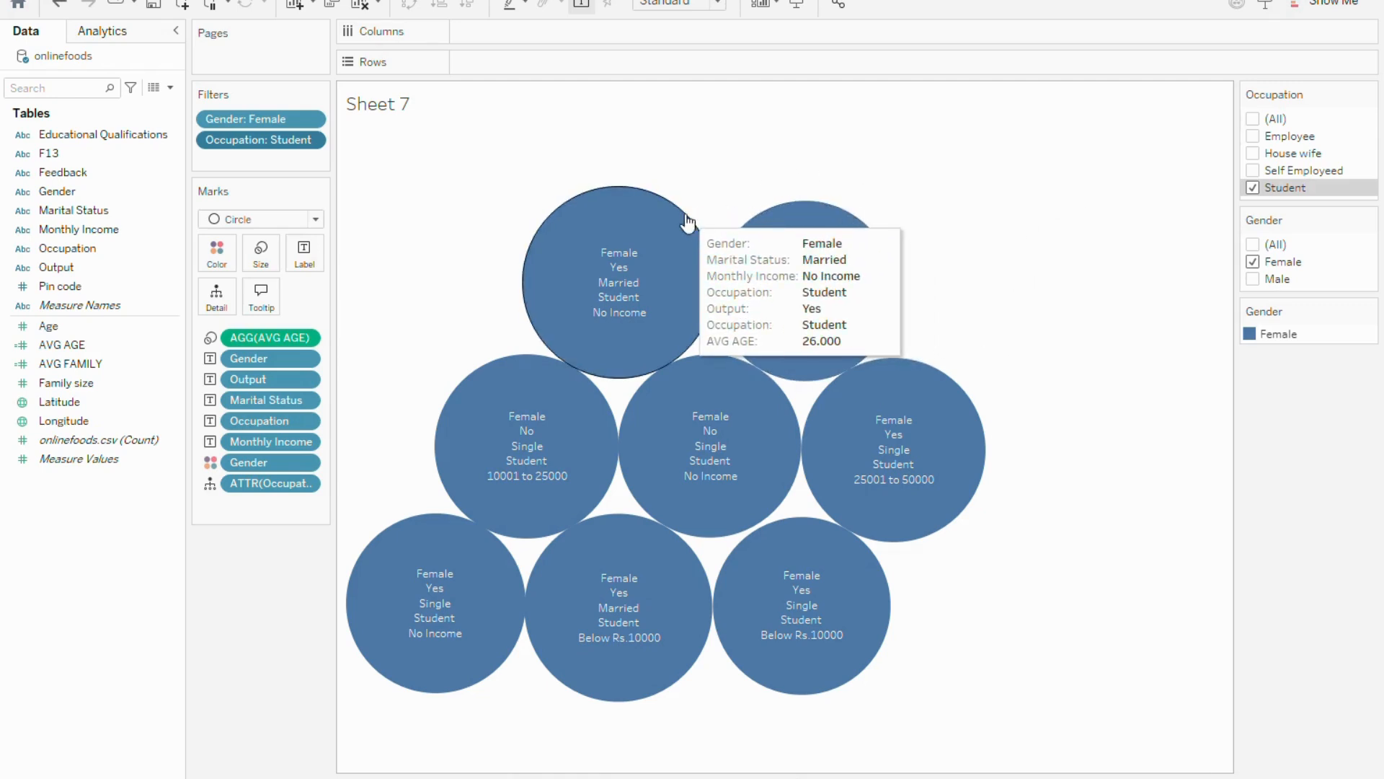